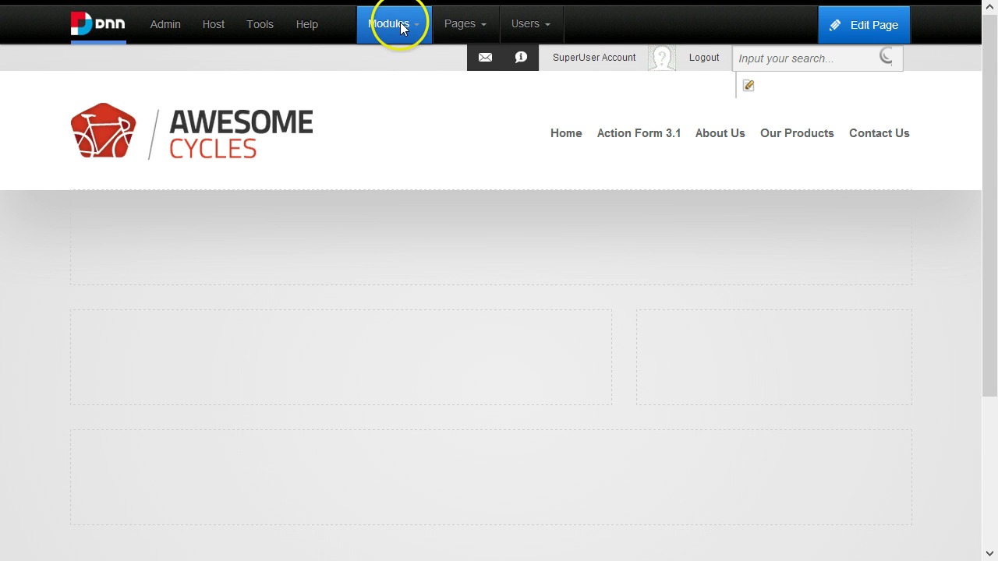
- Add an avt.ActionForm module to the page's main content pane
mouse_move(393, 24)
click(434, 72)
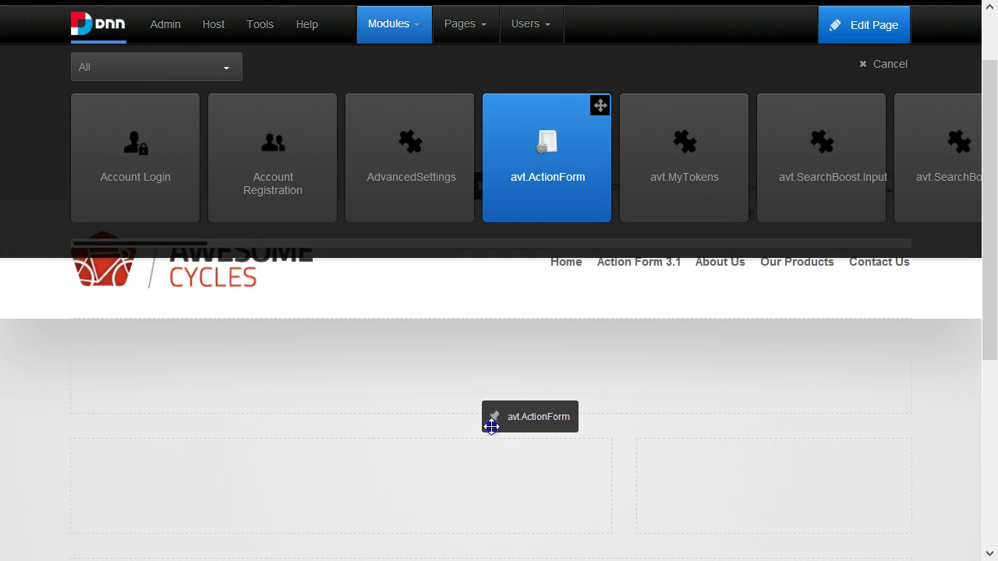
drag(495, 314, 489, 396)
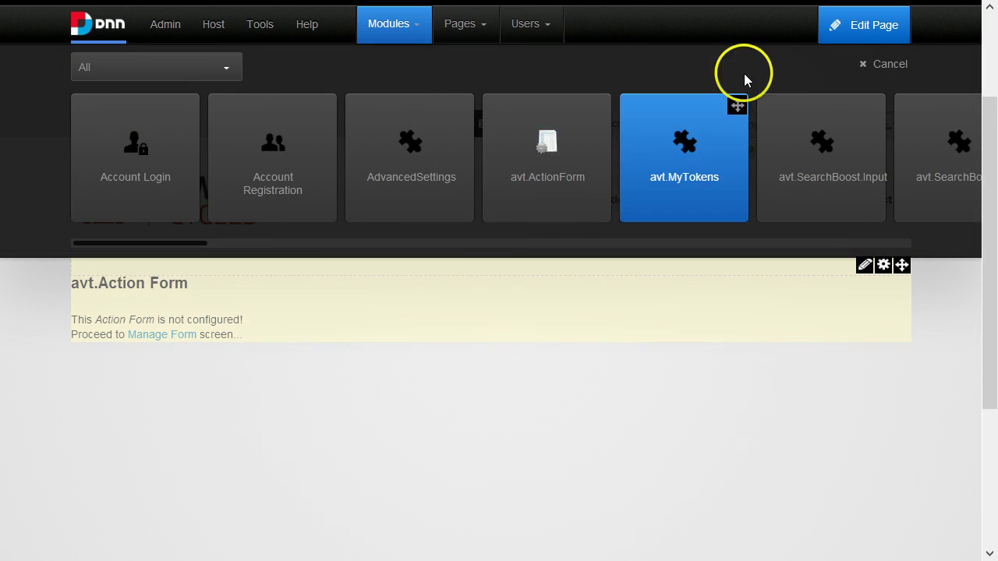
click(889, 64)
- Open Manage Form and browse the Action Form's starter templates
scroll(357, 328, up, 1)
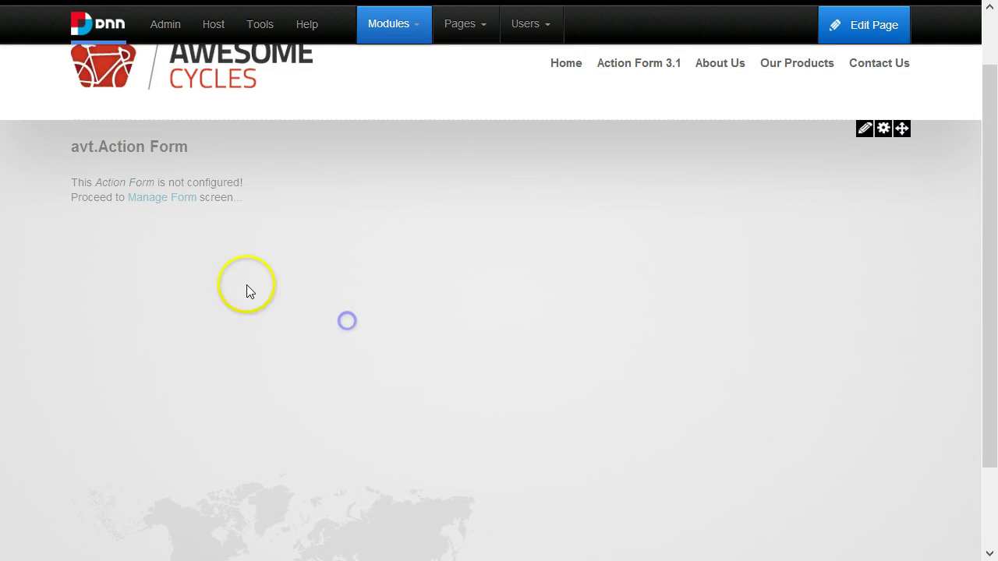
click(156, 199)
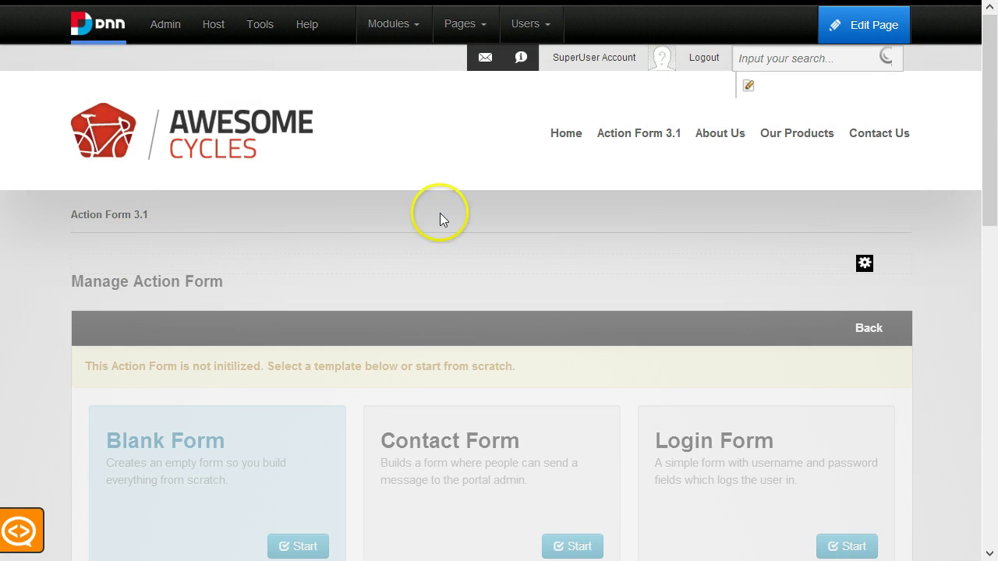
scroll(673, 198, down, 1)
scroll(894, 338, down, 2)
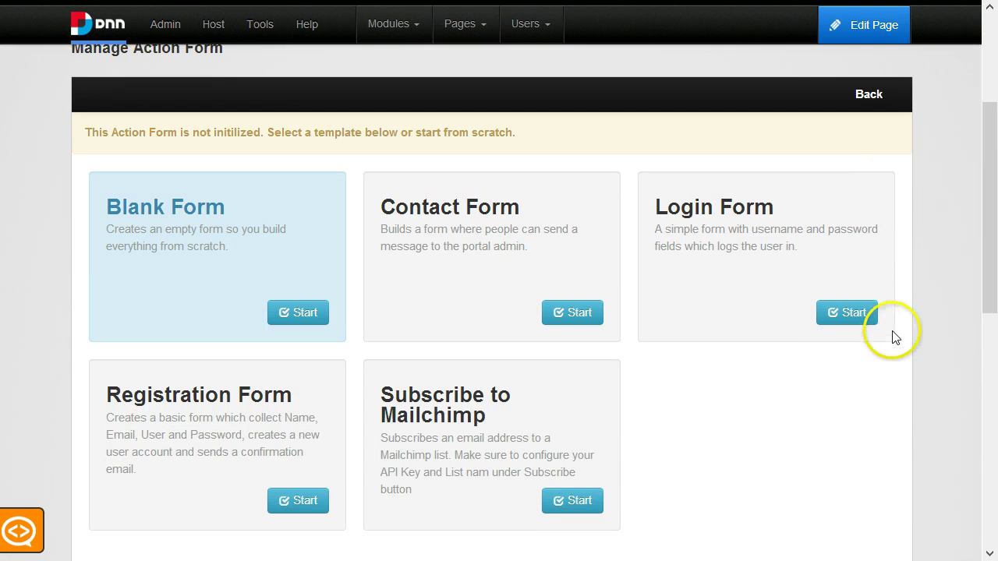
scroll(885, 344, down, 1)
scroll(857, 374, up, 1)
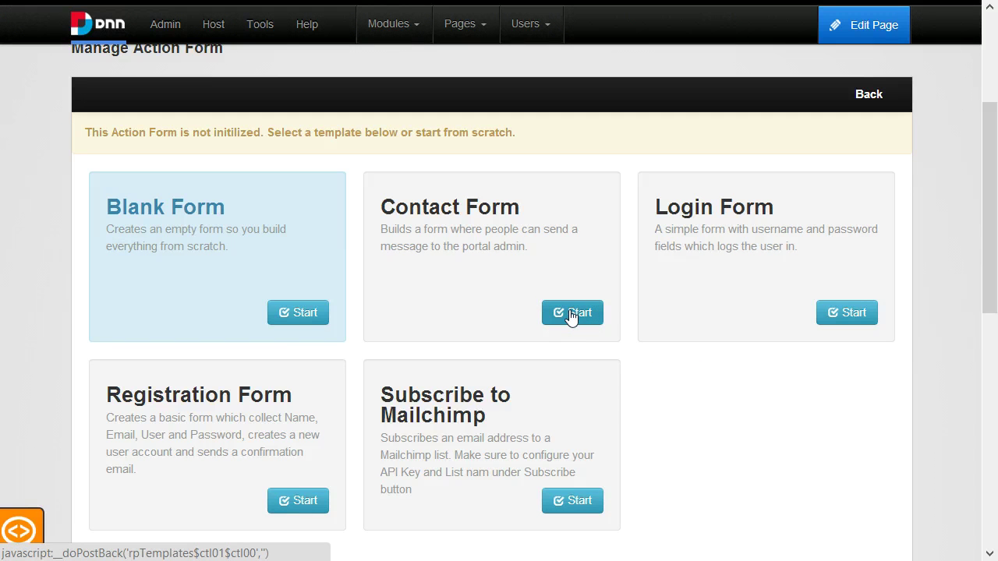
- Apply the Registration Form template, giving name, email, username, password fields and Register
click(296, 503)
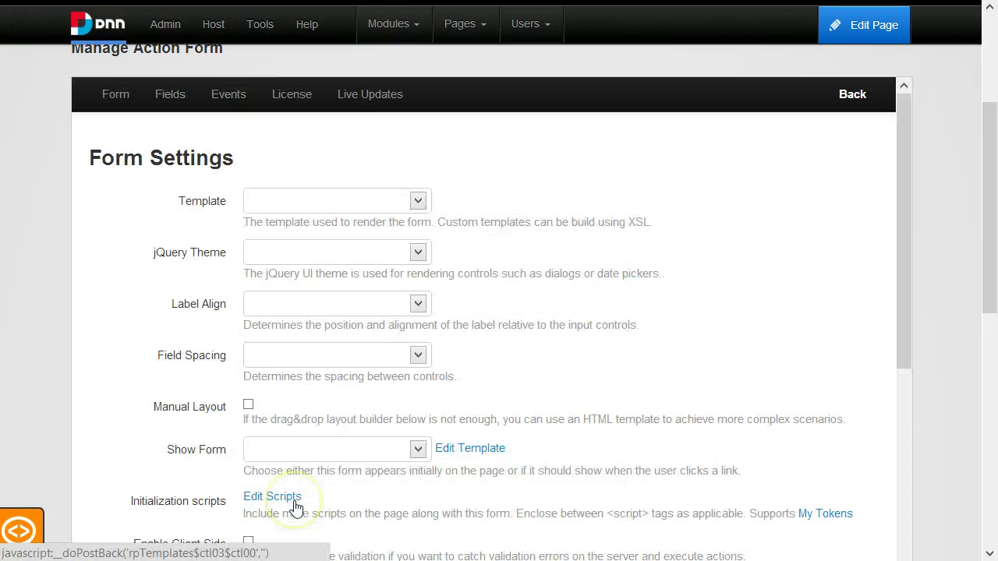
scroll(593, 273, down, 2)
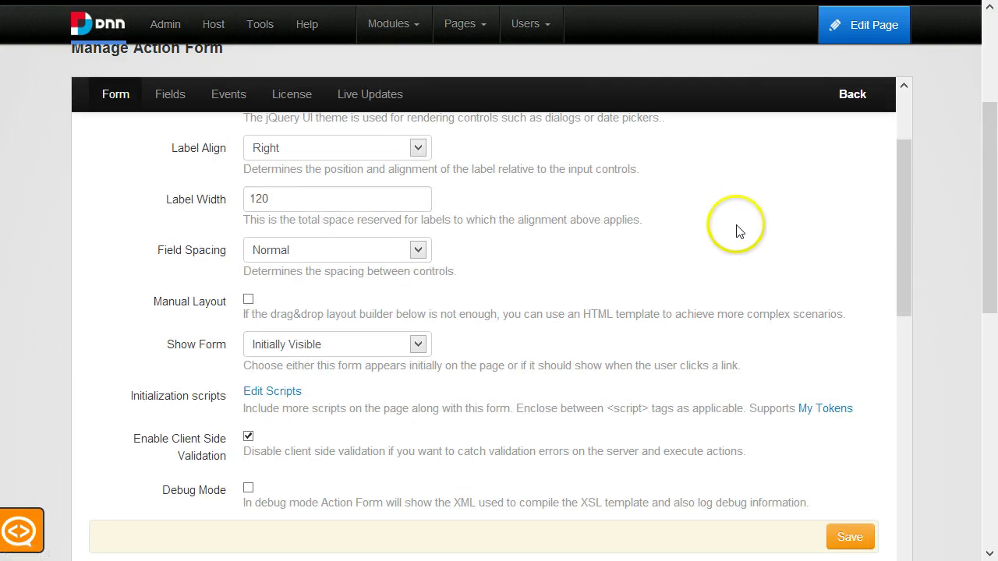
scroll(717, 281, down, 3)
scroll(468, 320, down, 2)
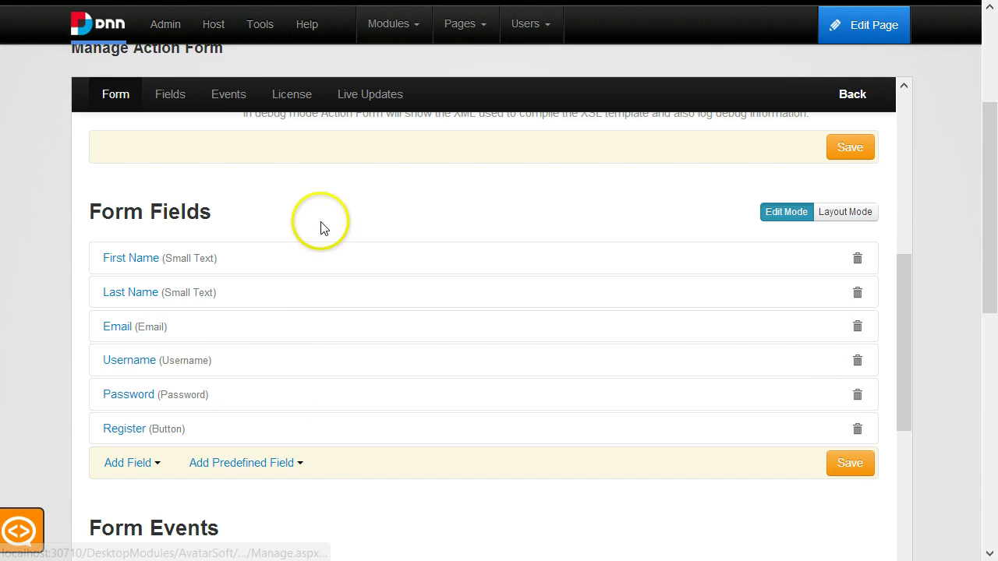
click(204, 463)
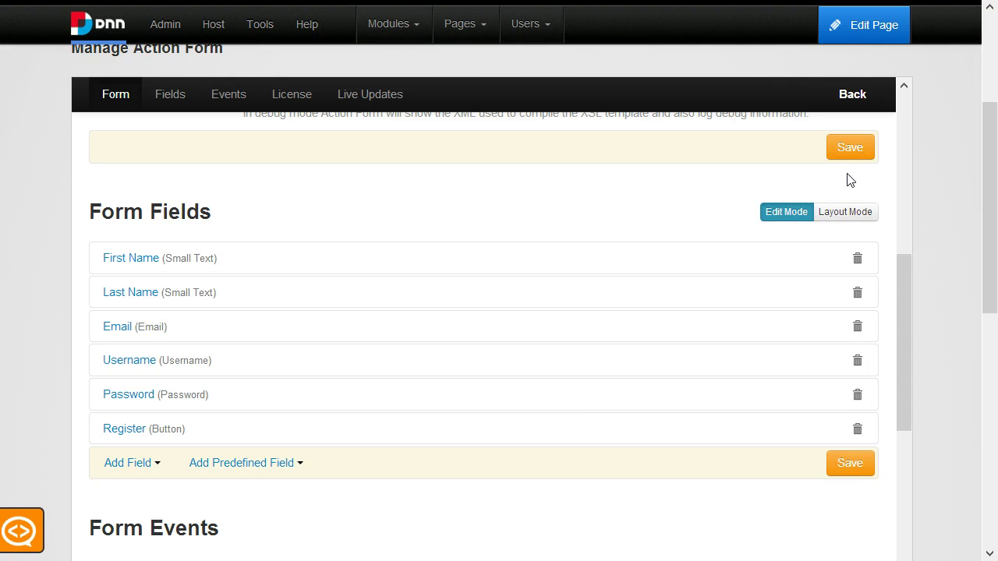
- Return to the Awesome Cycles page and open, then dismiss, the module's gear menu
click(850, 94)
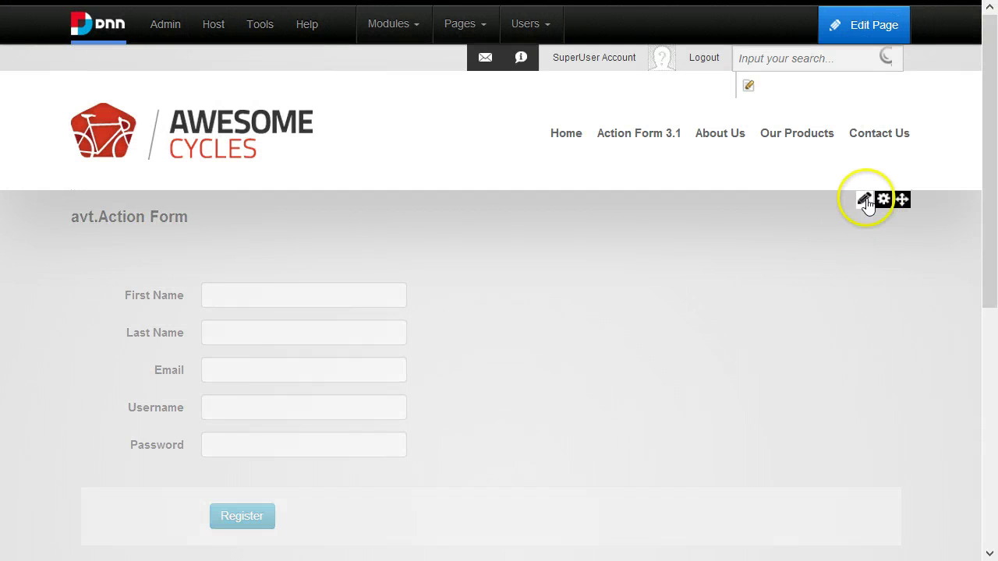
mouse_move(883, 199)
click(835, 253)
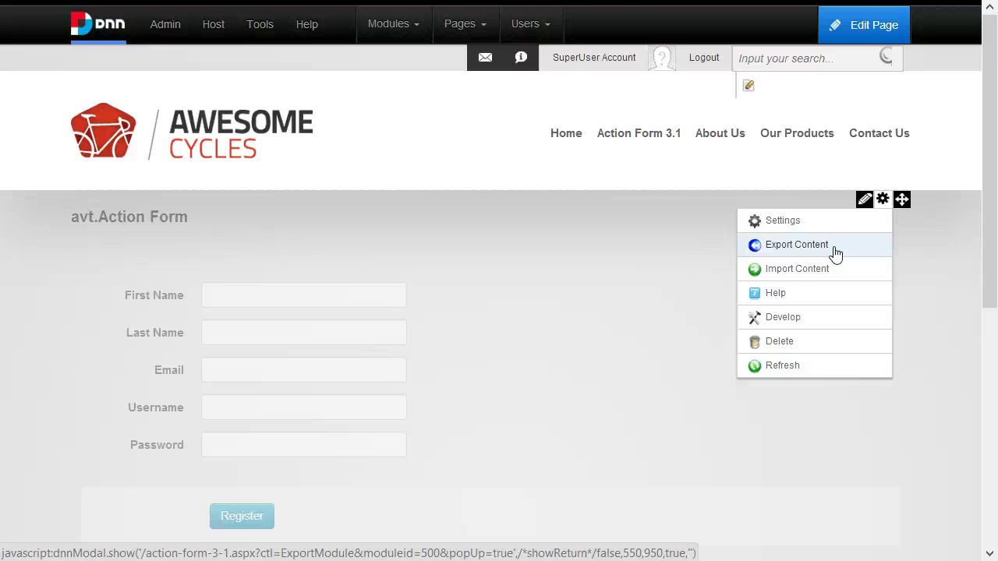
click(161, 236)
click(371, 238)
- Go back to the Manage Action Form screen and scroll to the fields list
right_click(372, 238)
click(393, 254)
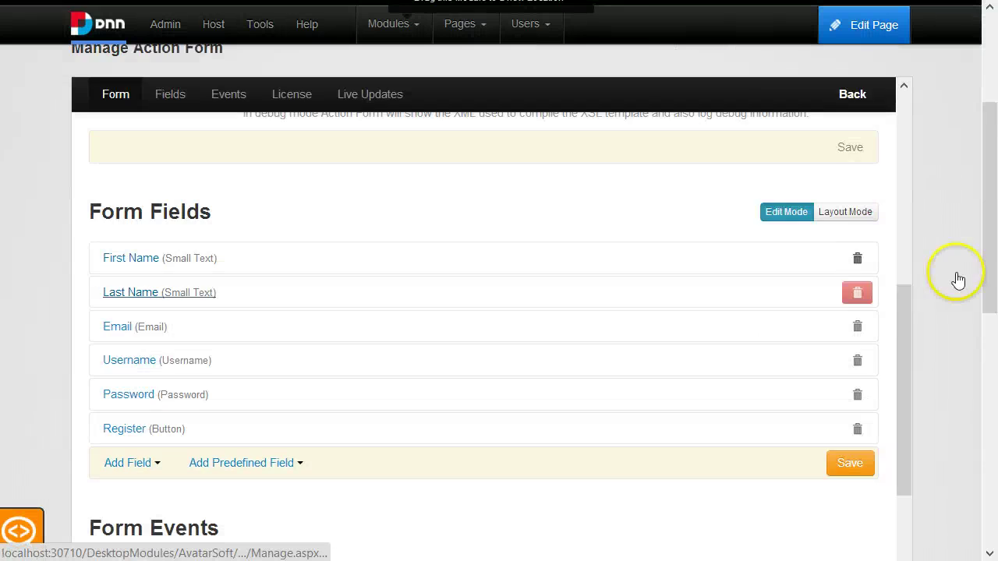
scroll(447, 330, down, 1)
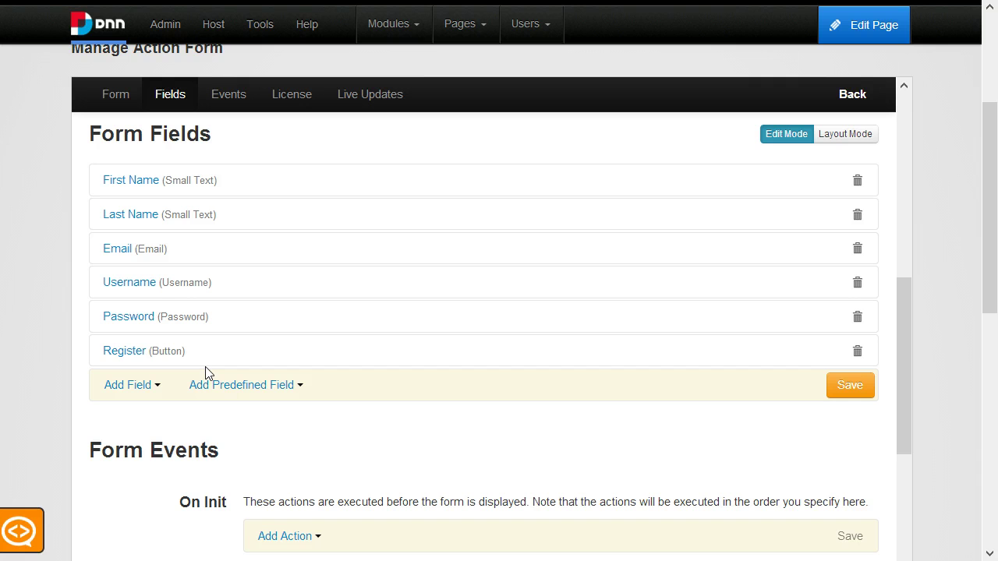
scroll(223, 328, up, 2)
scroll(225, 277, up, 1)
scroll(220, 234, up, 1)
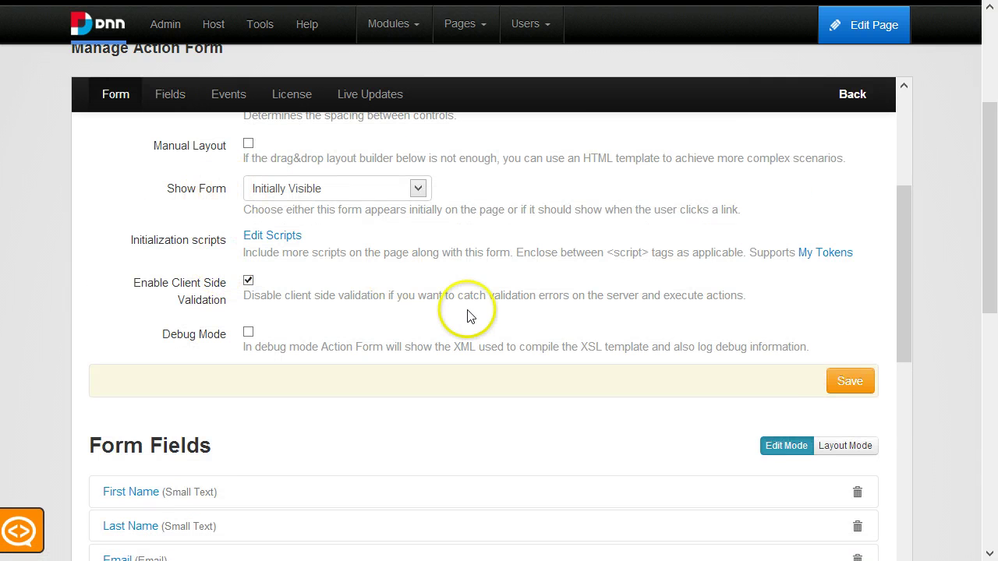
scroll(468, 314, up, 1)
scroll(452, 336, down, 2)
scroll(468, 378, down, 1)
scroll(488, 405, down, 1)
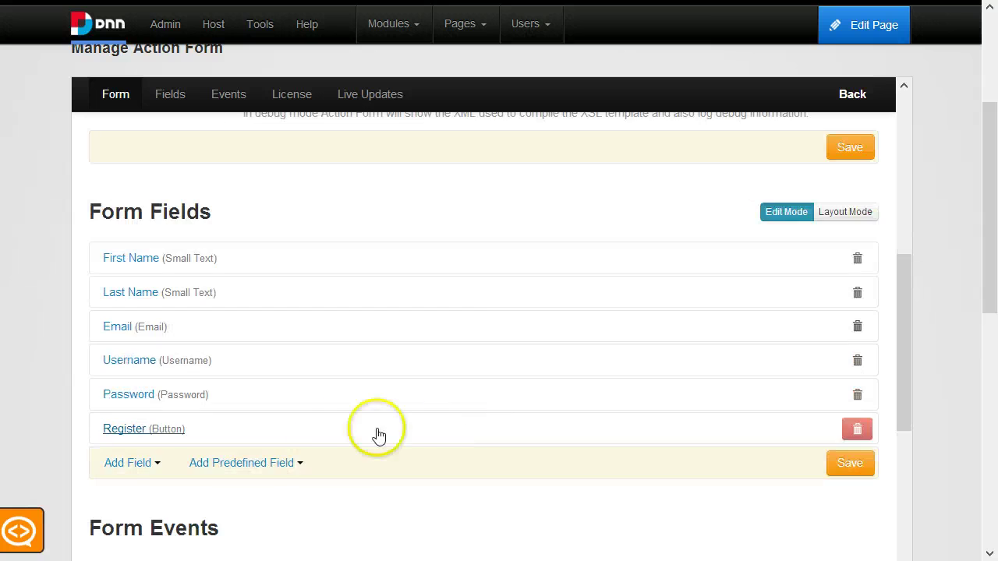
scroll(320, 436, down, 1)
- Add a Buttons > Button field below Register, titled 'New Field' by default
click(141, 395)
mouse_move(148, 437)
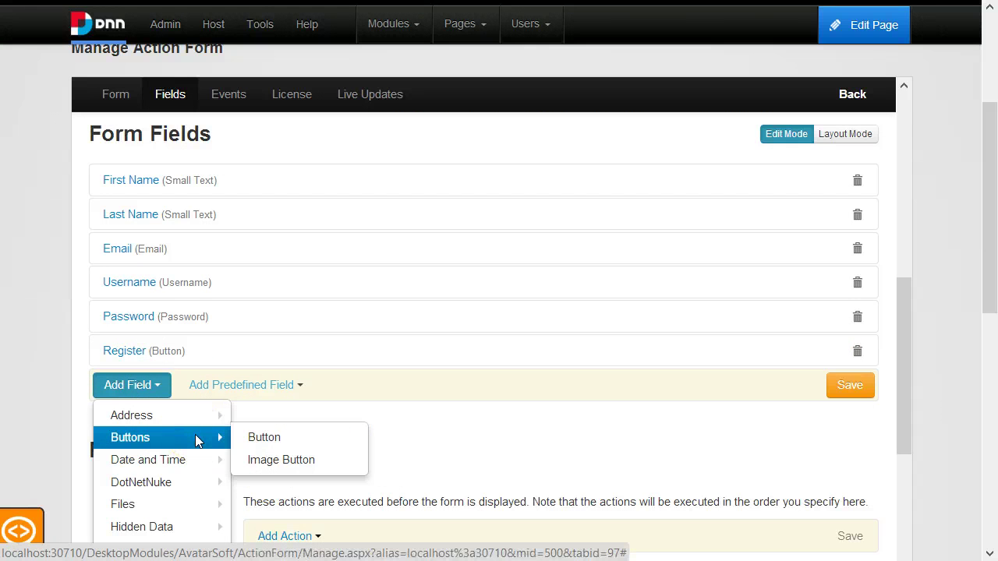
click(280, 437)
scroll(218, 414, down, 1)
- Replace the button's 'New Field' title with 'or Login Here'
click(328, 388)
drag(328, 389, 212, 380)
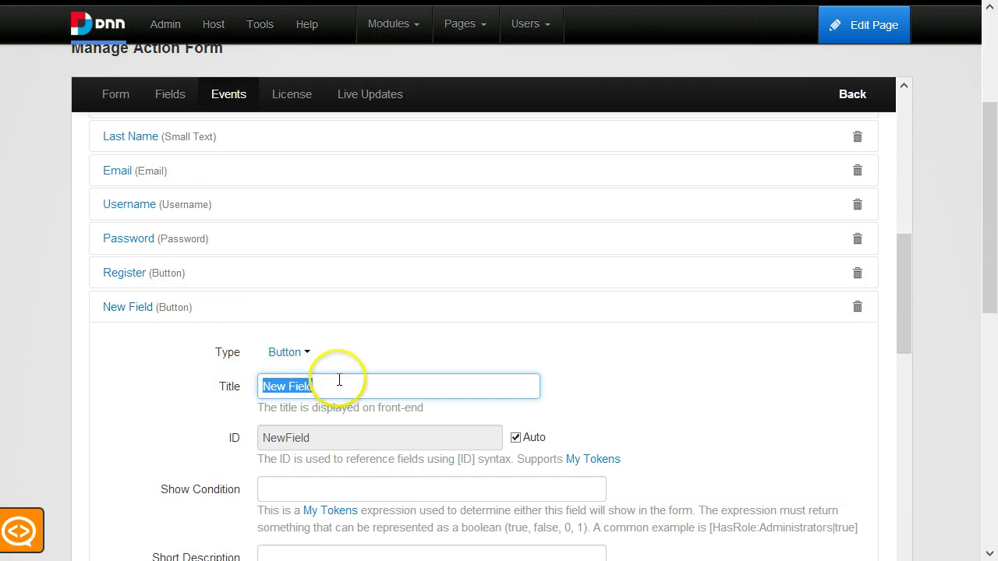
drag(340, 380, 391, 431)
text(Login)
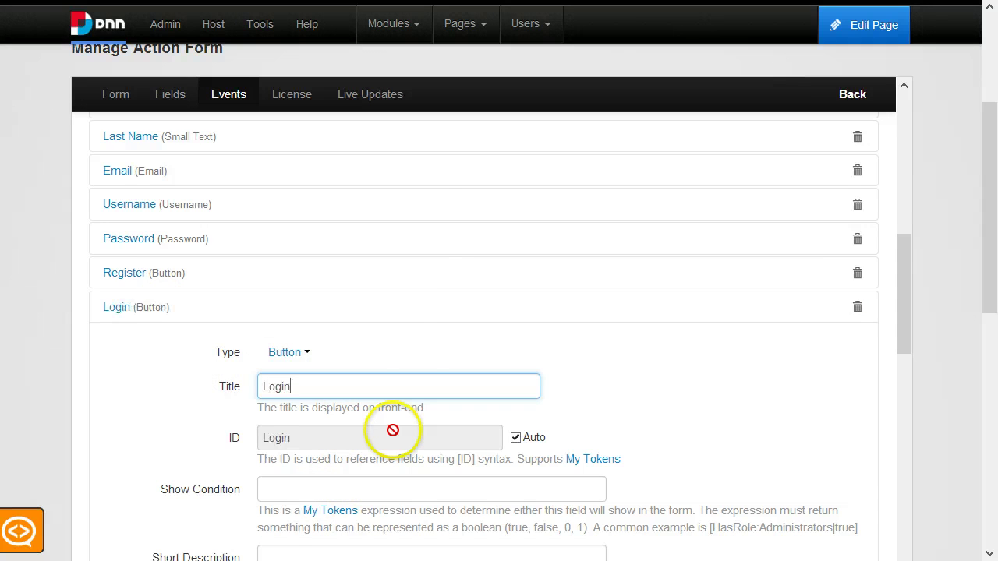
scroll(291, 331, down, 1)
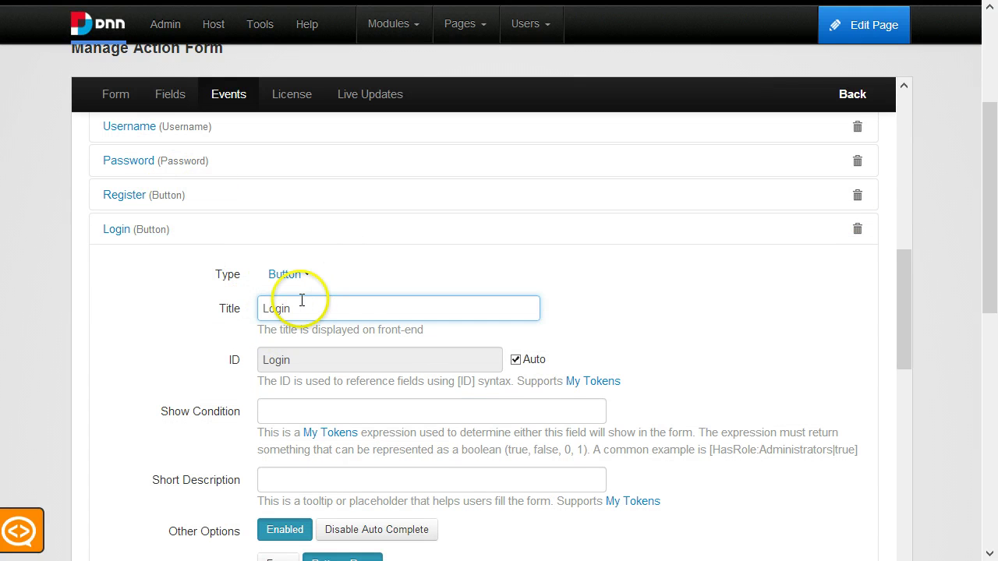
text(or Login )
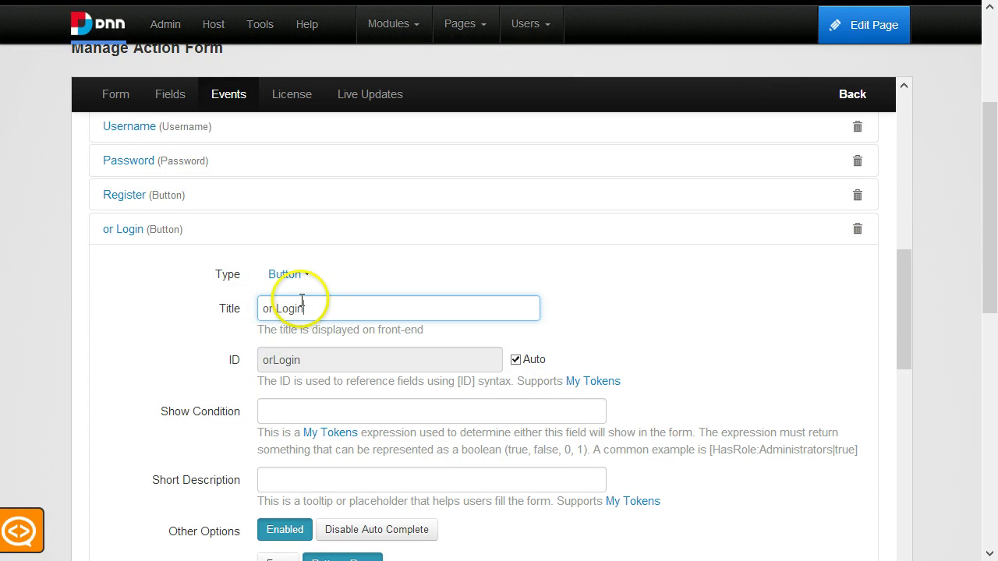
text(Here)
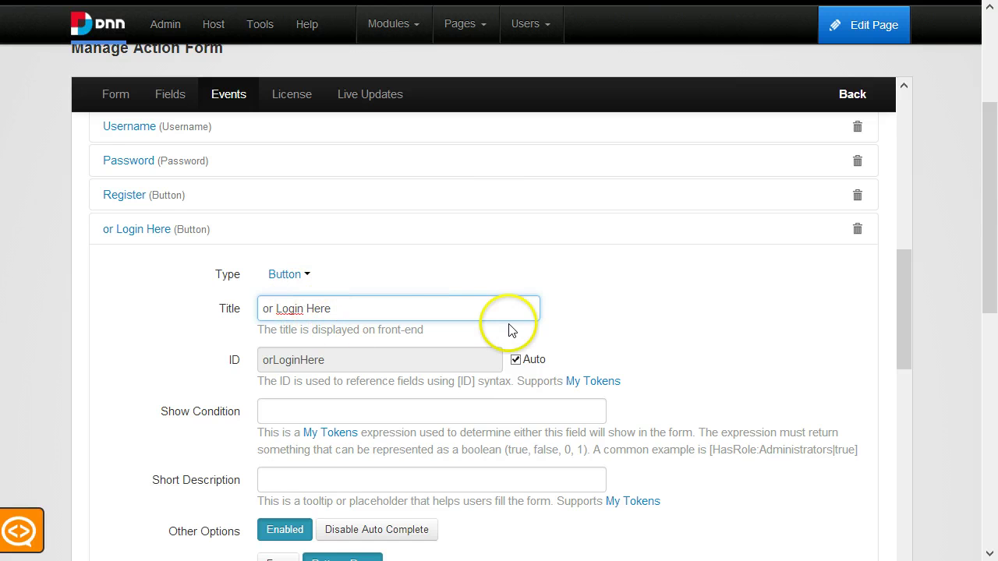
- Keep the Normal button size and set Button Type to Link
scroll(351, 351, down, 1)
scroll(211, 292, down, 1)
scroll(234, 301, down, 1)
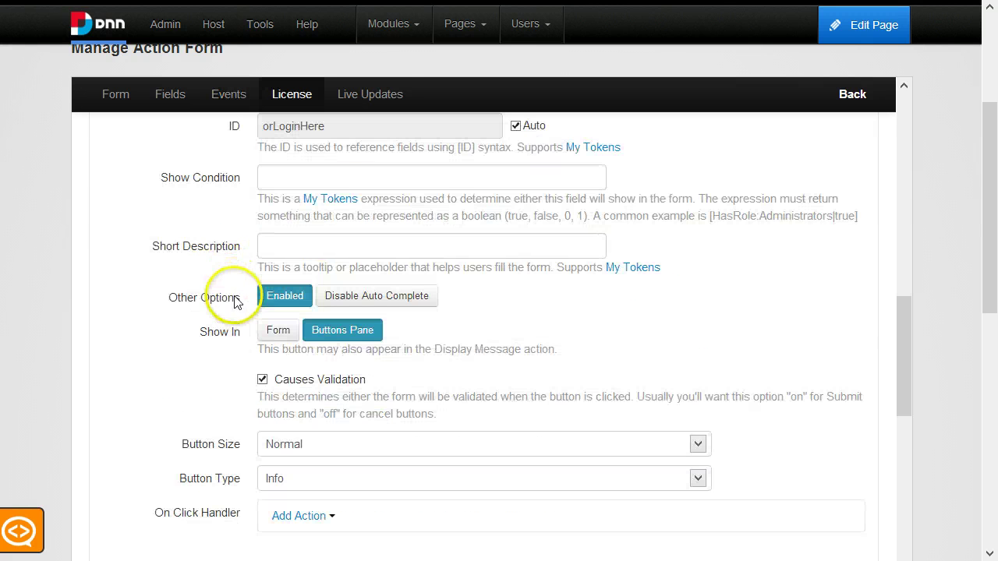
scroll(226, 335, down, 1)
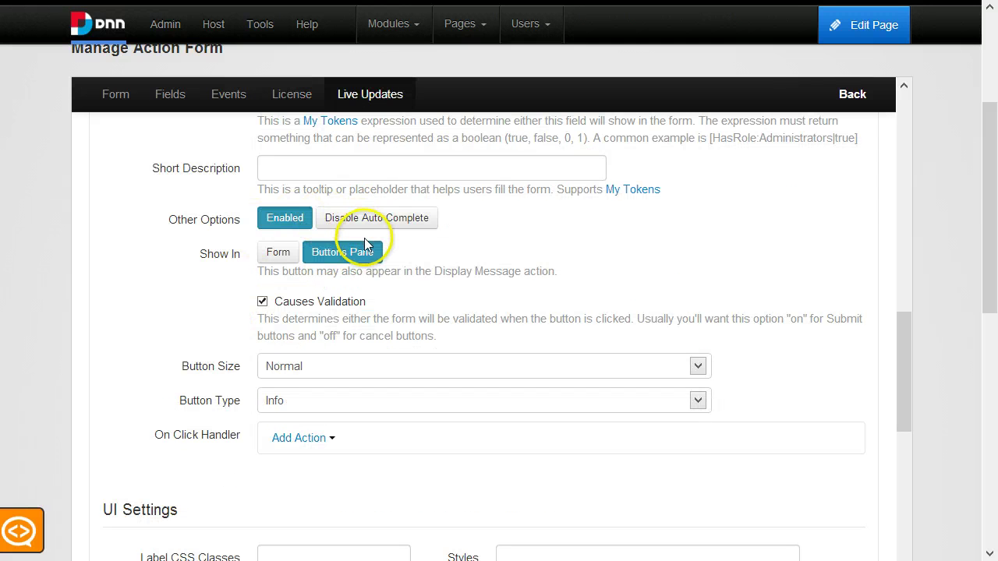
click(358, 368)
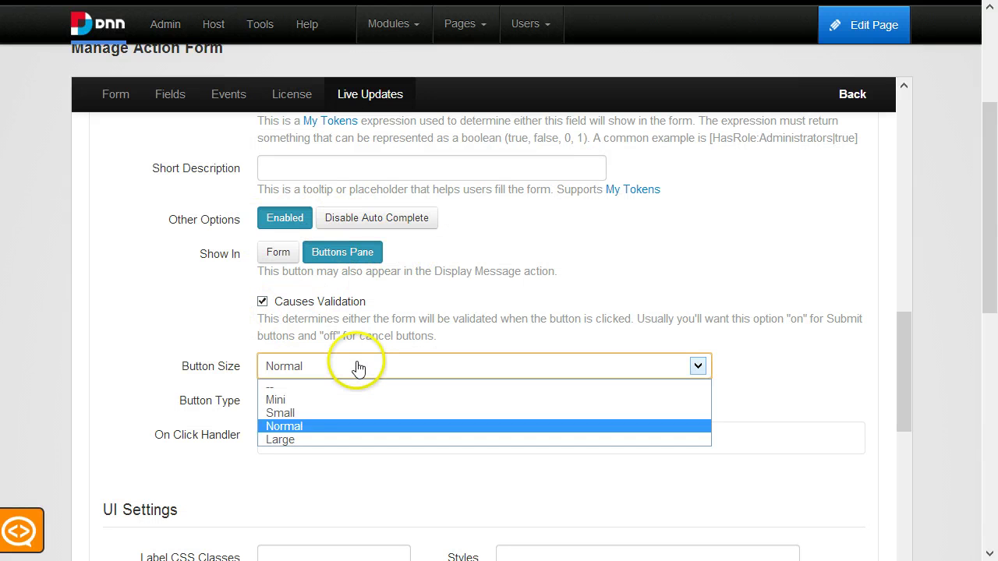
click(357, 368)
click(328, 398)
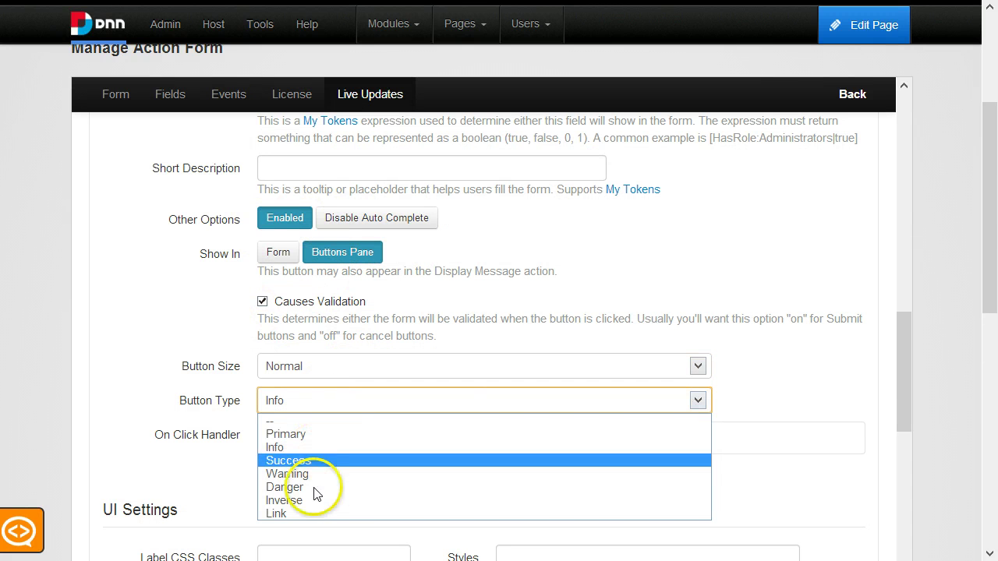
click(285, 512)
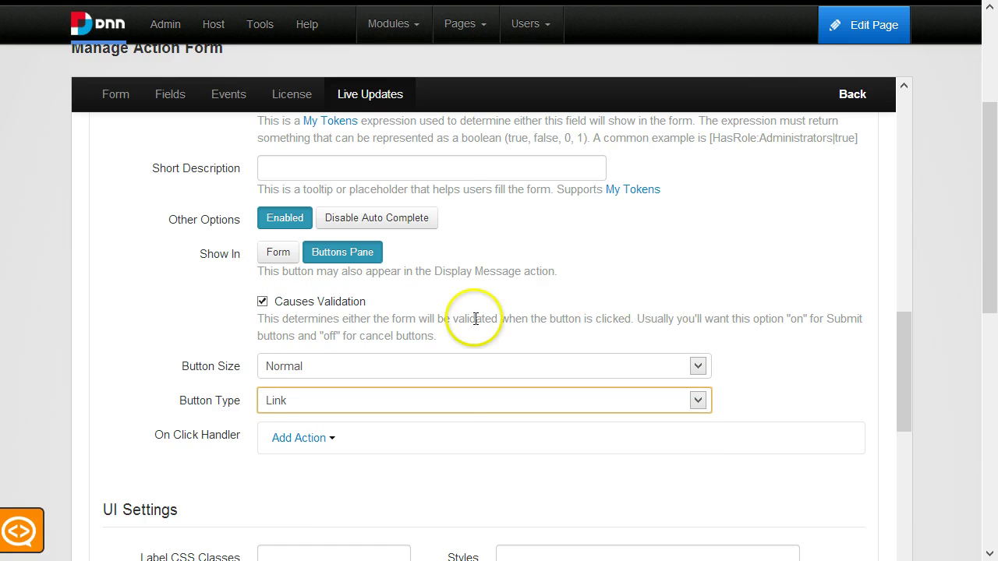
click(385, 468)
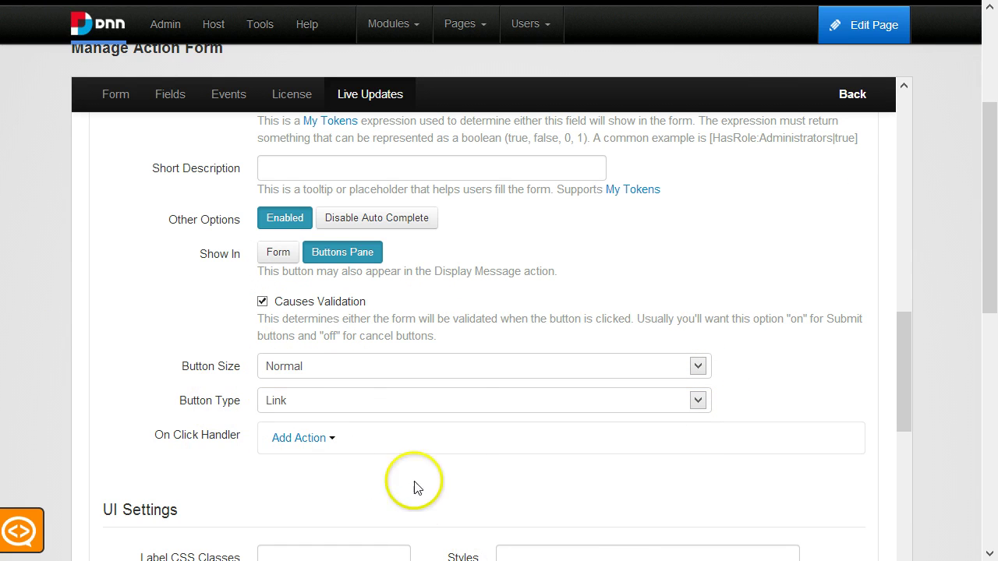
scroll(790, 442, up, 1)
scroll(924, 273, up, 5)
scroll(897, 269, up, 1)
scroll(874, 269, up, 3)
scroll(842, 328, down, 6)
scroll(818, 382, down, 2)
scroll(807, 421, down, 2)
scroll(803, 448, down, 4)
- Save the 'or Login Here' button and return to the live registration page
click(850, 442)
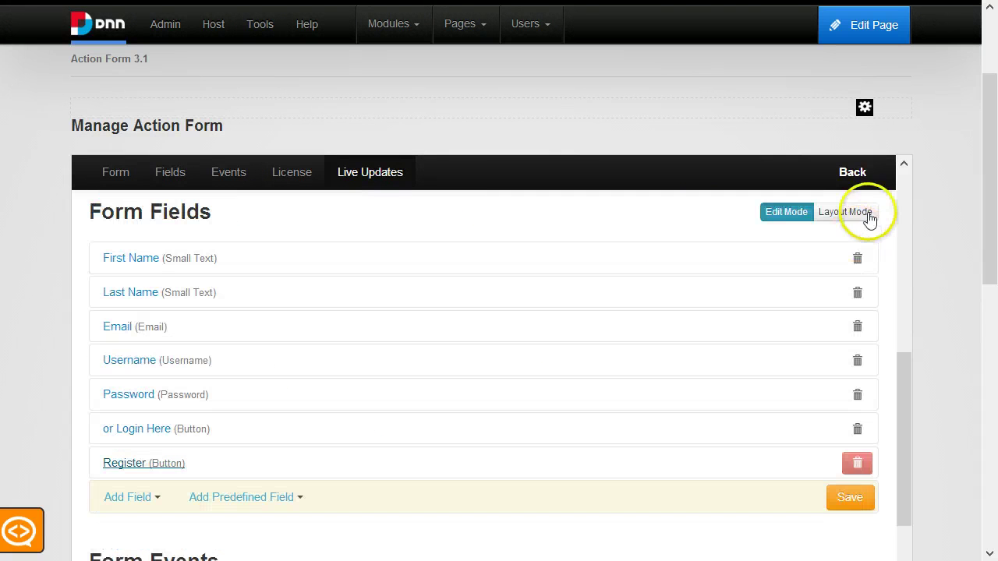
click(858, 175)
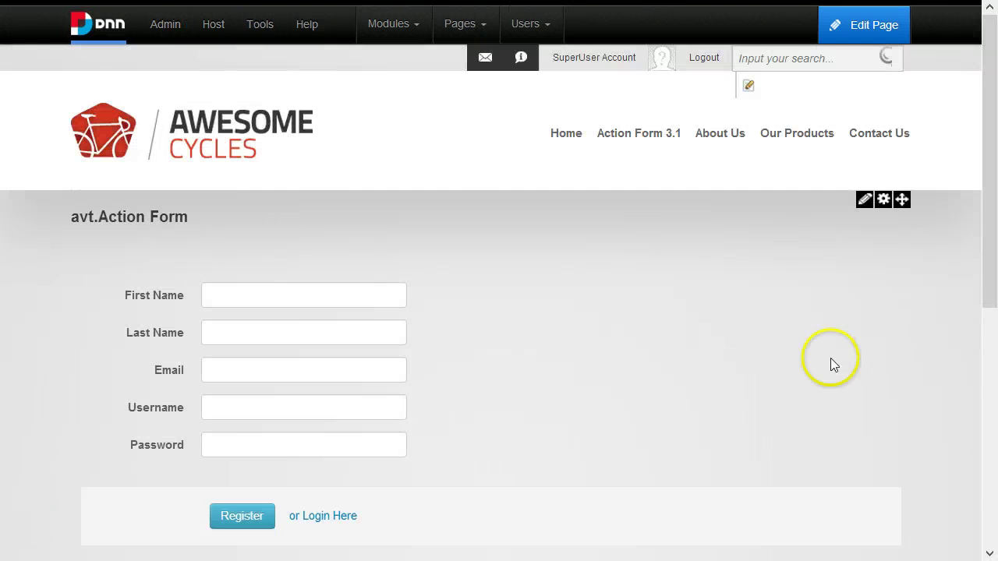
scroll(887, 337, down, 2)
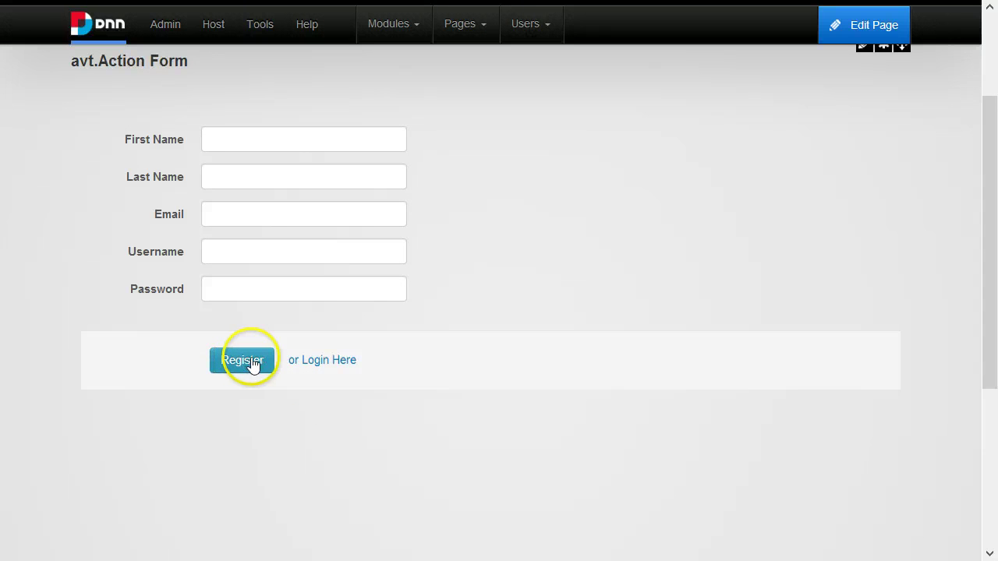
- Click Register and 'or Login Here' on the empty form to trigger required-field warnings, then reopen form management
click(347, 365)
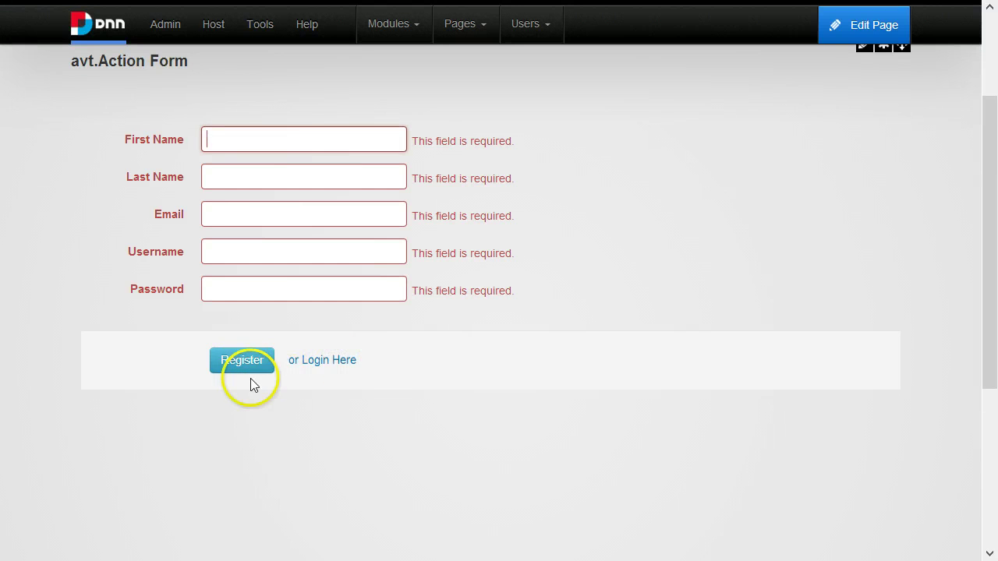
click(314, 361)
click(323, 360)
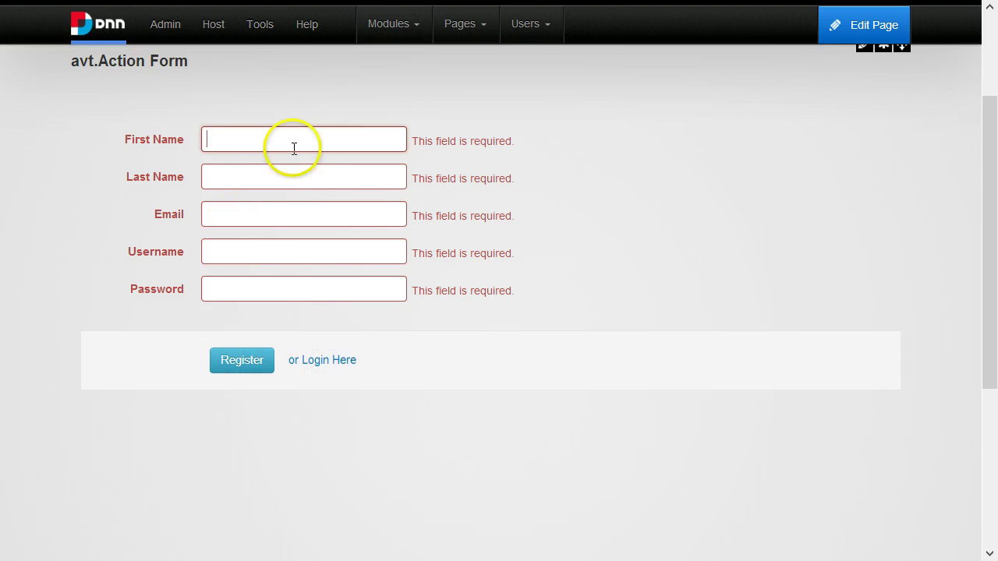
click(239, 362)
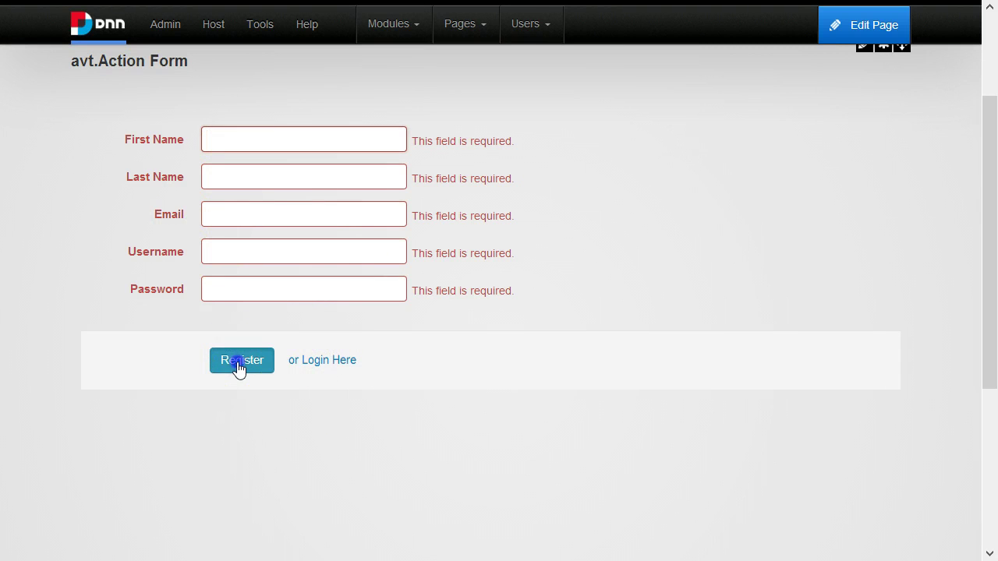
click(724, 111)
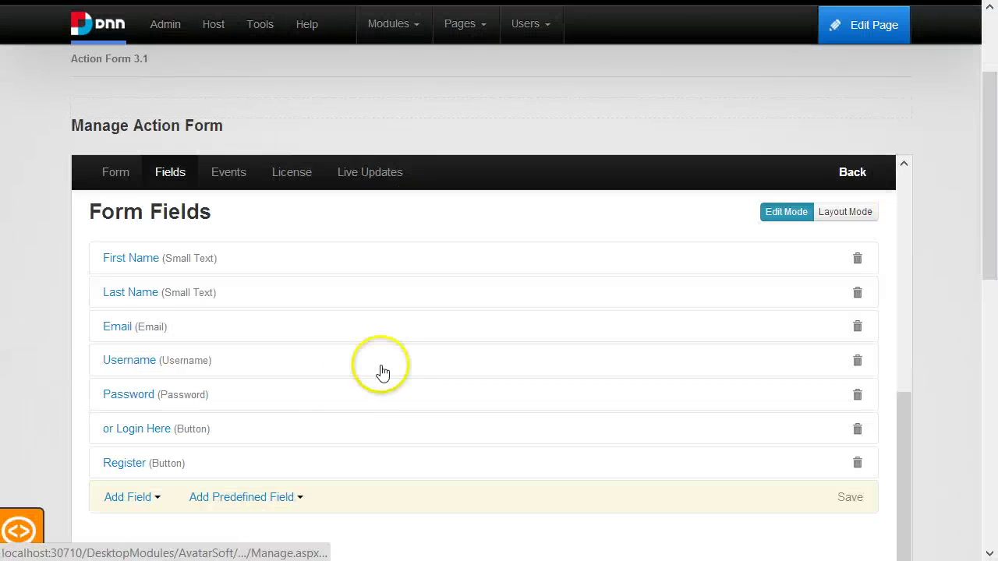
- Uncheck Causes Validation on the 'or Login Here' button
scroll(224, 392, down, 2)
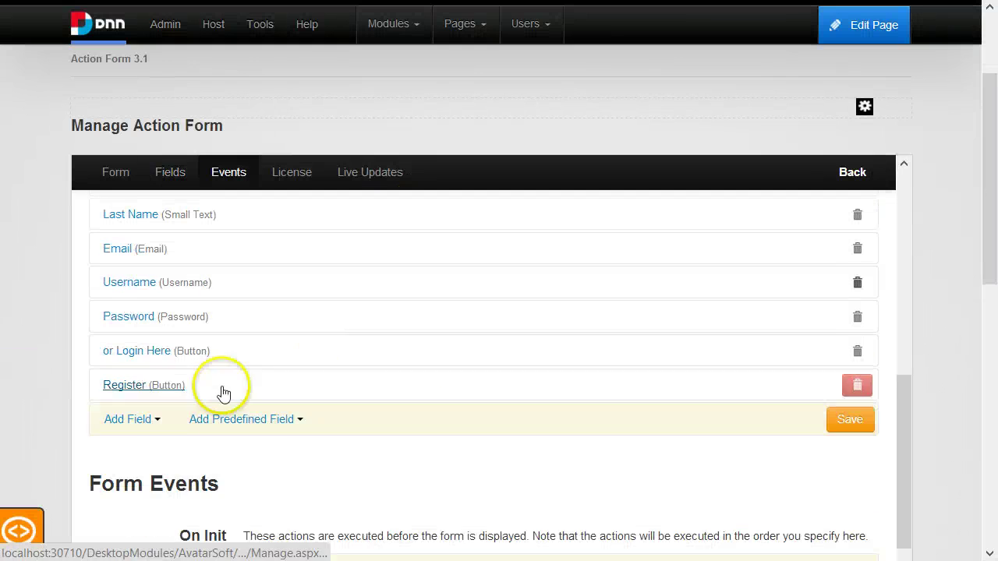
click(167, 361)
scroll(234, 374, down, 2)
scroll(205, 424, down, 1)
scroll(245, 490, down, 1)
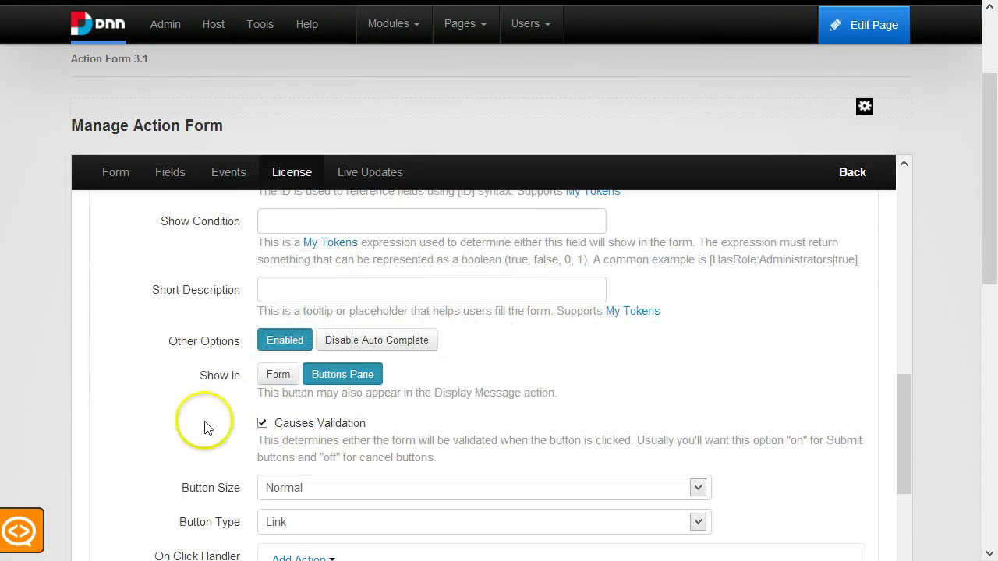
click(312, 429)
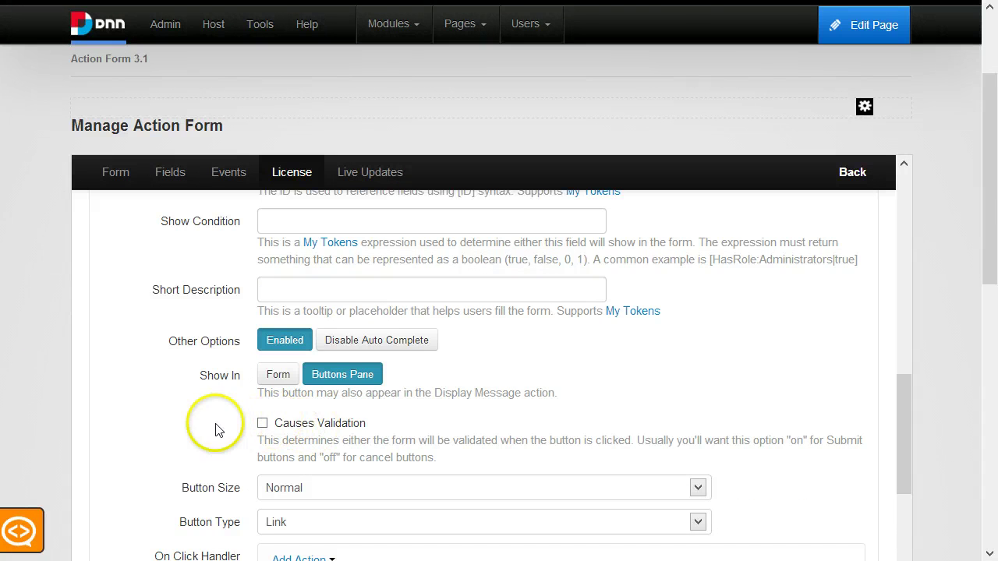
scroll(173, 437, down, 2)
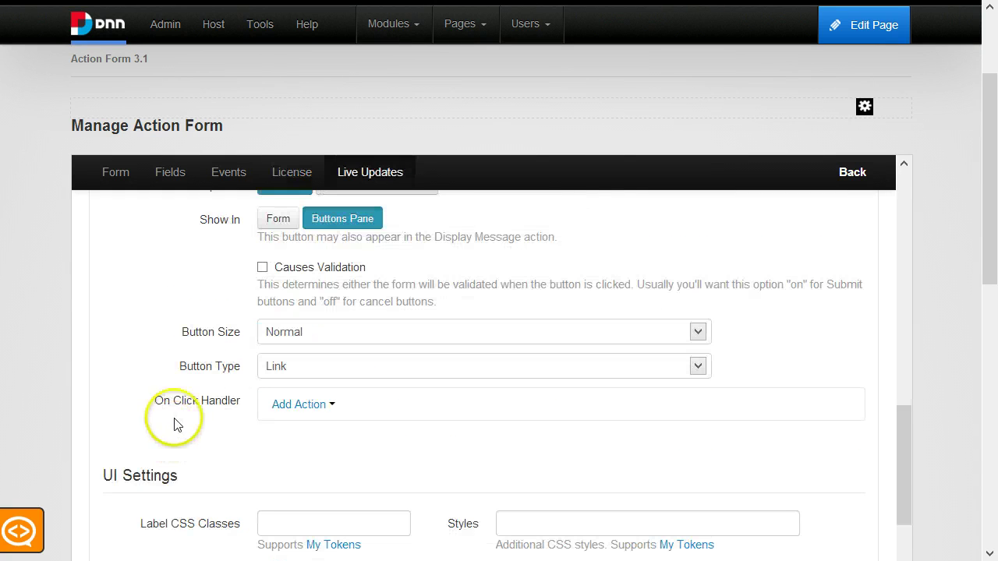
scroll(201, 302, up, 2)
scroll(195, 309, down, 1)
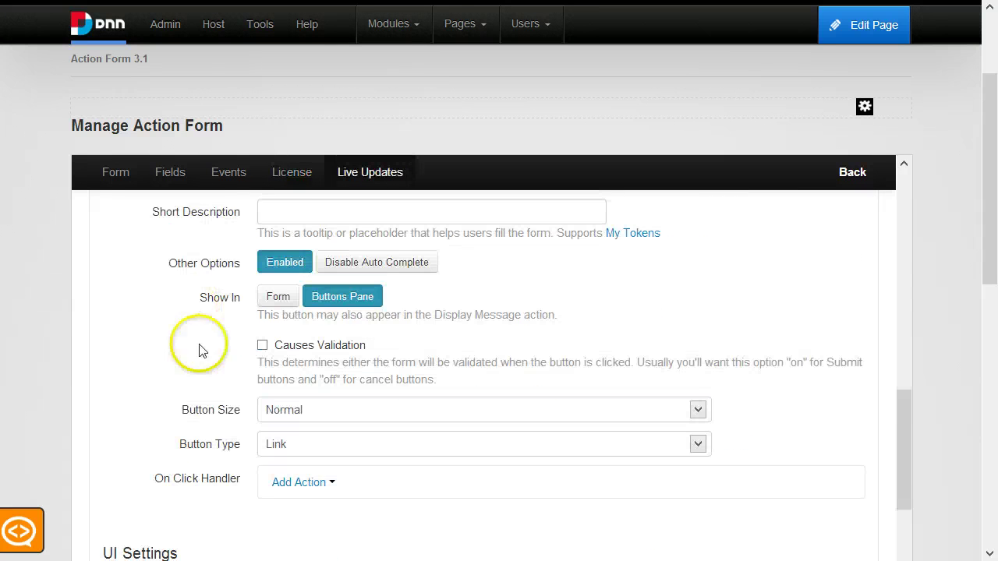
scroll(219, 425, down, 1)
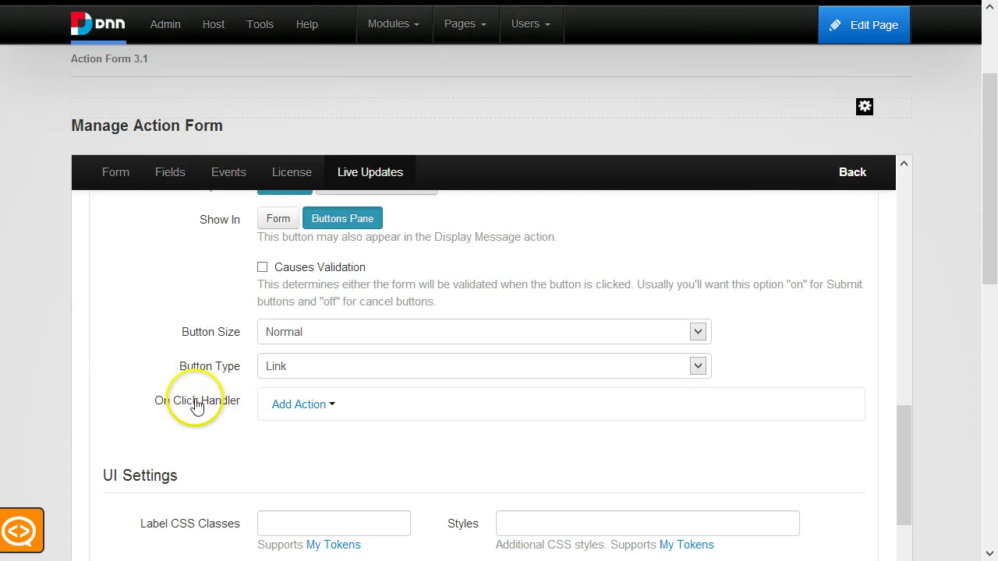
- Open and close the Add Action list, then scroll to Form Events (On Init, On Validation Failed)
click(304, 407)
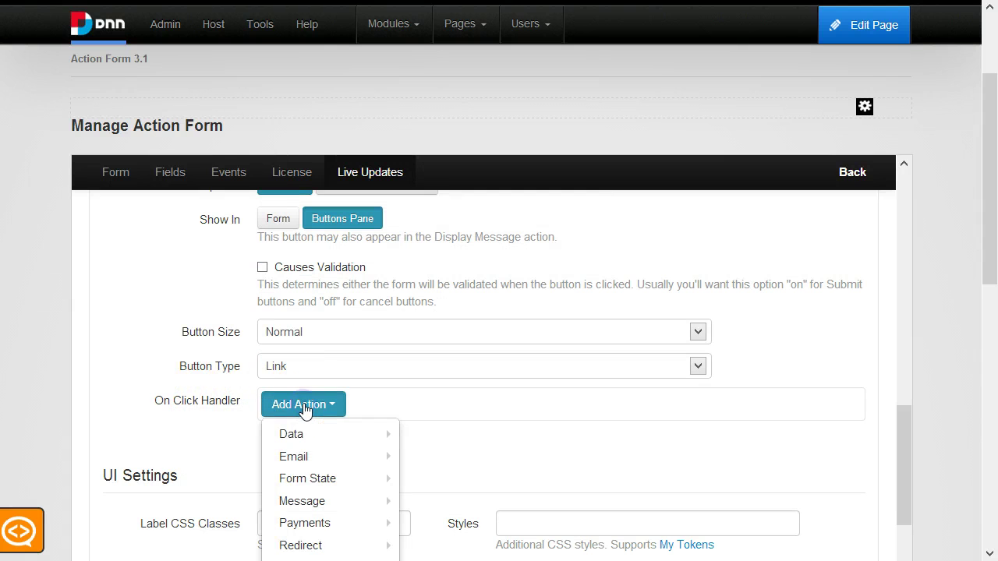
click(304, 410)
scroll(939, 367, down, 1)
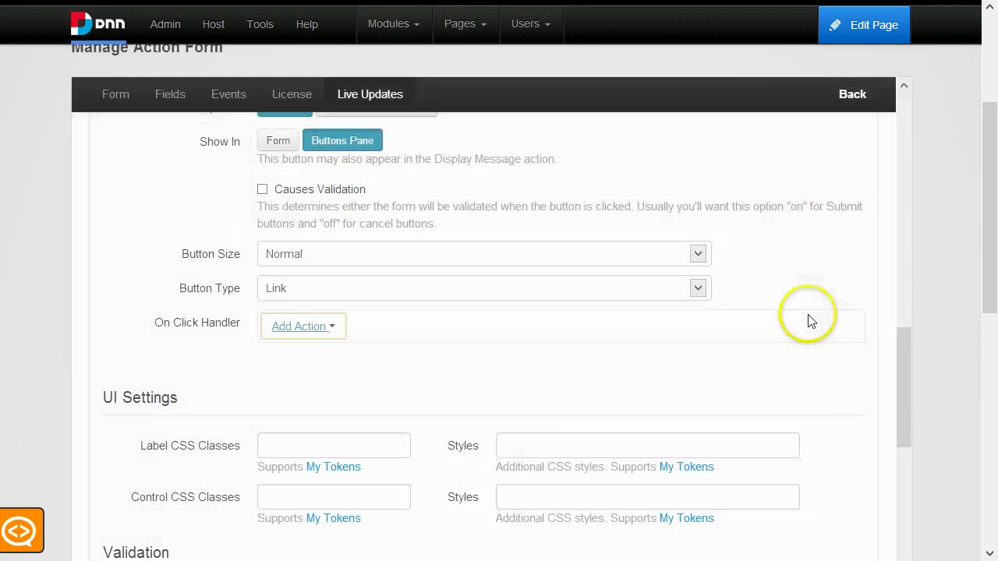
scroll(815, 325, down, 1)
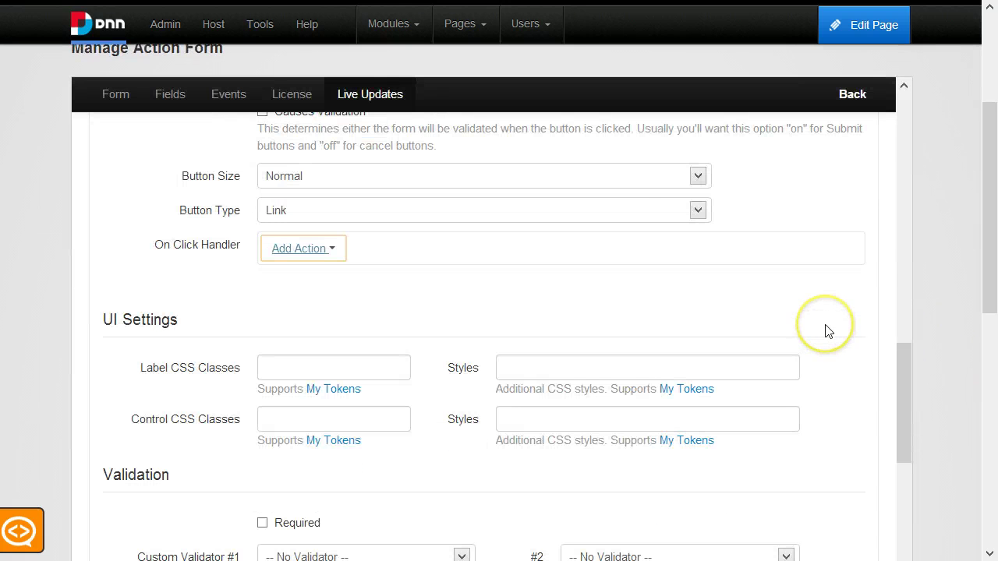
scroll(828, 332, down, 1)
scroll(834, 331, down, 1)
scroll(835, 334, down, 2)
scroll(826, 343, down, 2)
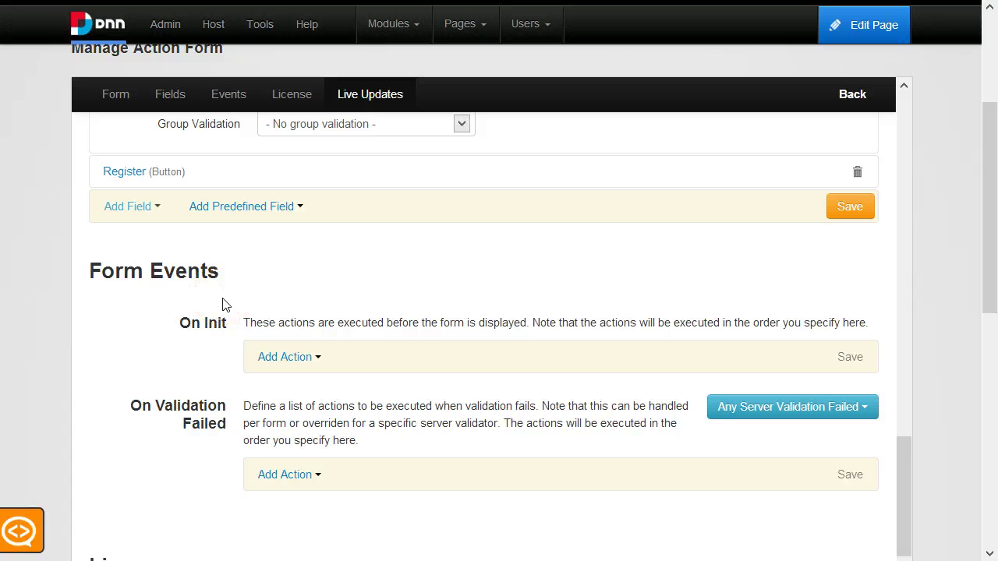
- Review the Register button's On Click actions: User Registration and User Login
scroll(222, 304, up, 1)
click(124, 251)
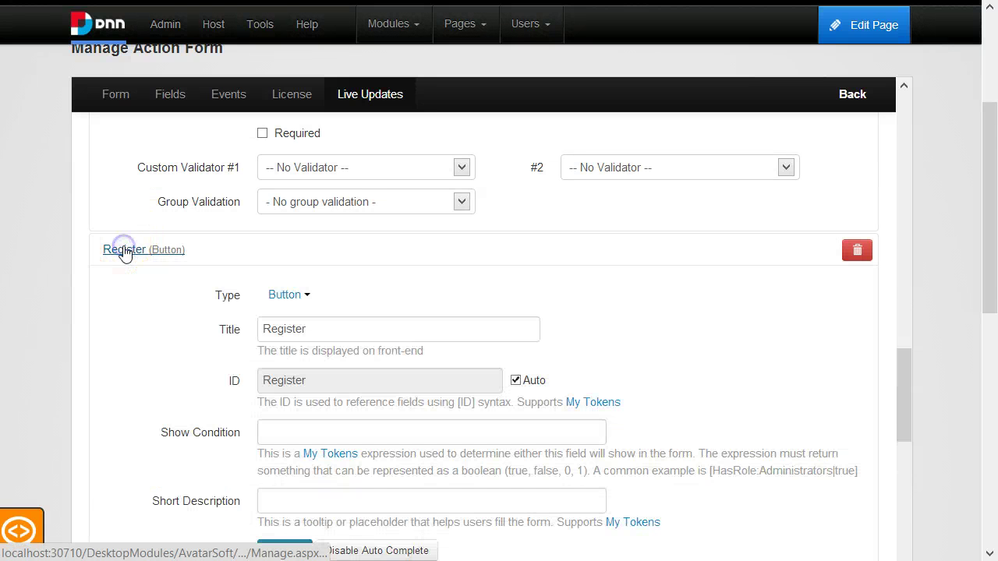
scroll(128, 259, down, 1)
scroll(139, 248, down, 1)
scroll(187, 257, down, 2)
scroll(279, 435, down, 1)
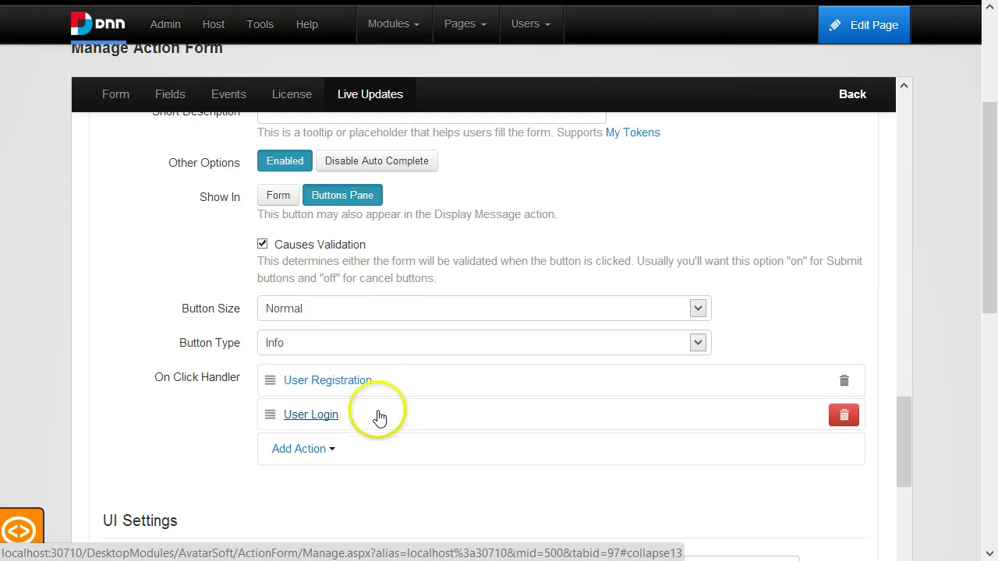
scroll(368, 425, up, 1)
scroll(366, 421, up, 5)
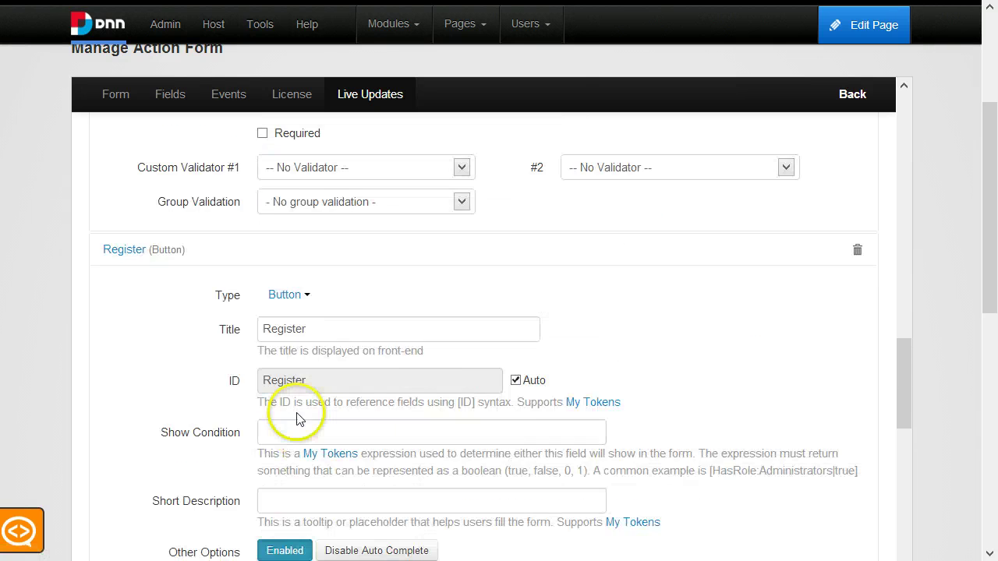
scroll(296, 408, up, 1)
- Collapse the Register button and scroll to the 'or Login Here' field
click(163, 411)
scroll(205, 356, up, 1)
scroll(207, 357, up, 3)
scroll(278, 307, down, 3)
scroll(325, 461, down, 2)
- Try a Redirect to Portal Page action, leave the page unchosen, and collapse it
click(319, 329)
mouse_move(305, 446)
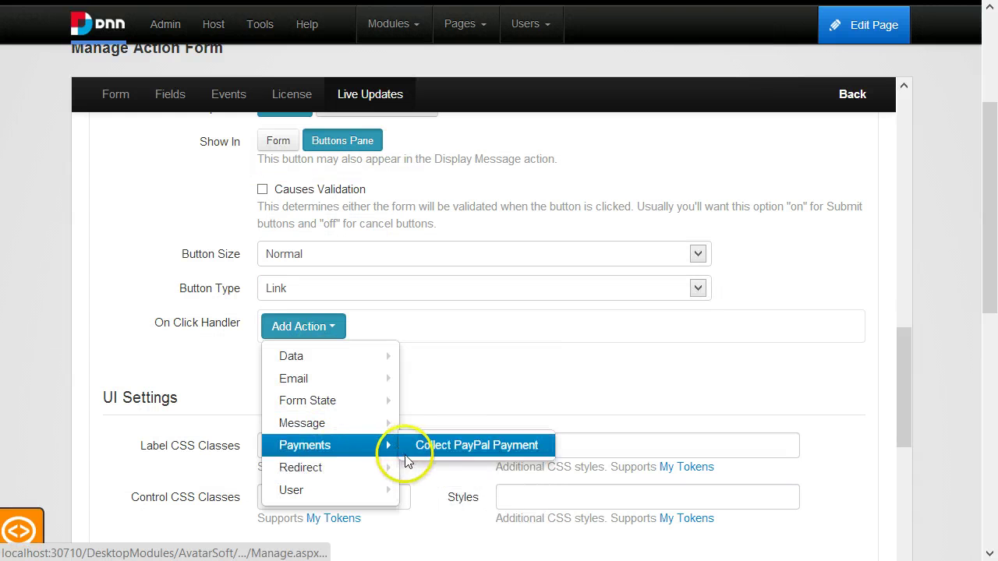
click(467, 489)
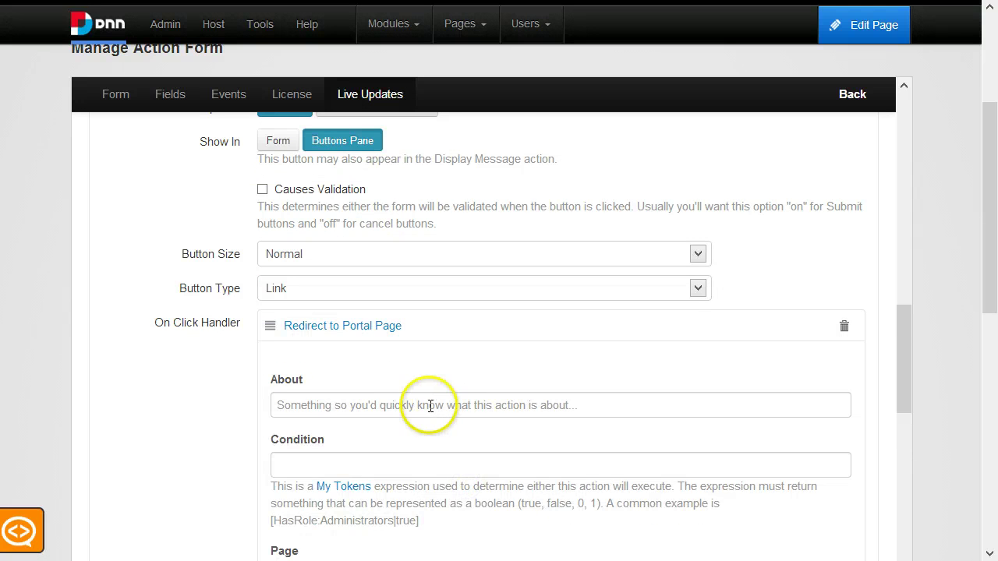
scroll(457, 405, down, 1)
scroll(352, 410, down, 1)
click(371, 424)
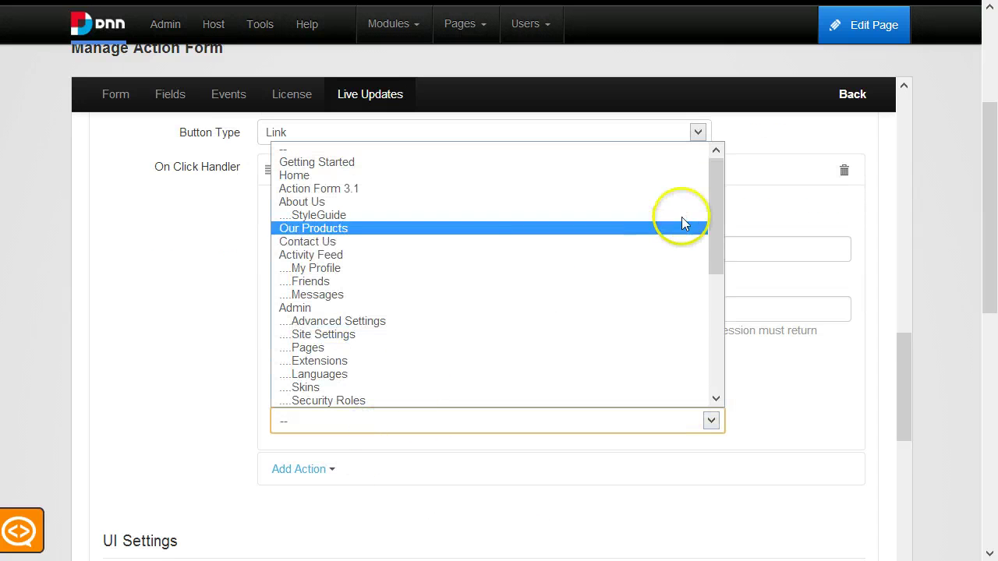
mouse_move(717, 191)
mouse_down()
mouse_move(696, 236)
mouse_move(696, 185)
mouse_up()
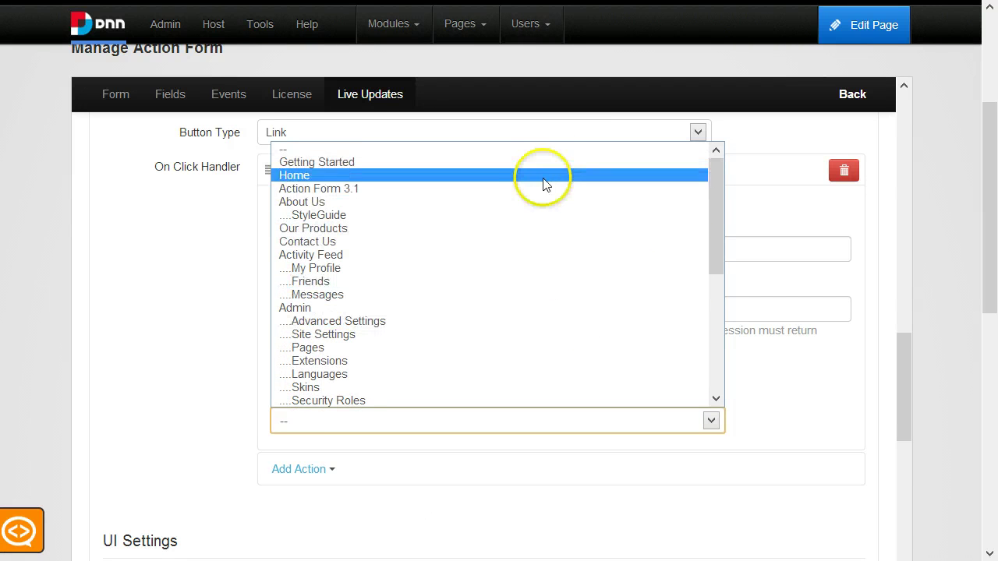
scroll(544, 187, down, 7)
scroll(548, 219, up, 10)
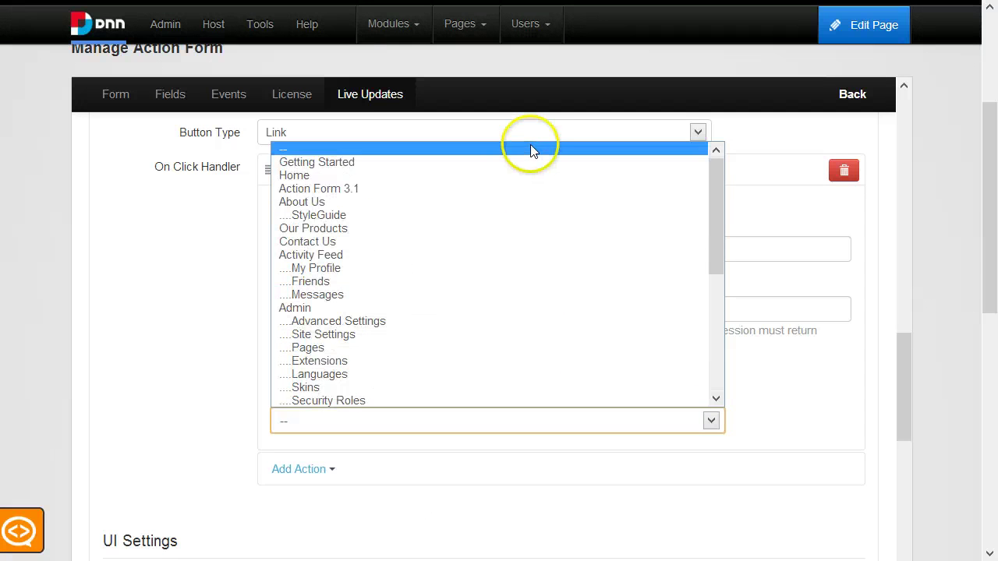
click(188, 405)
click(346, 421)
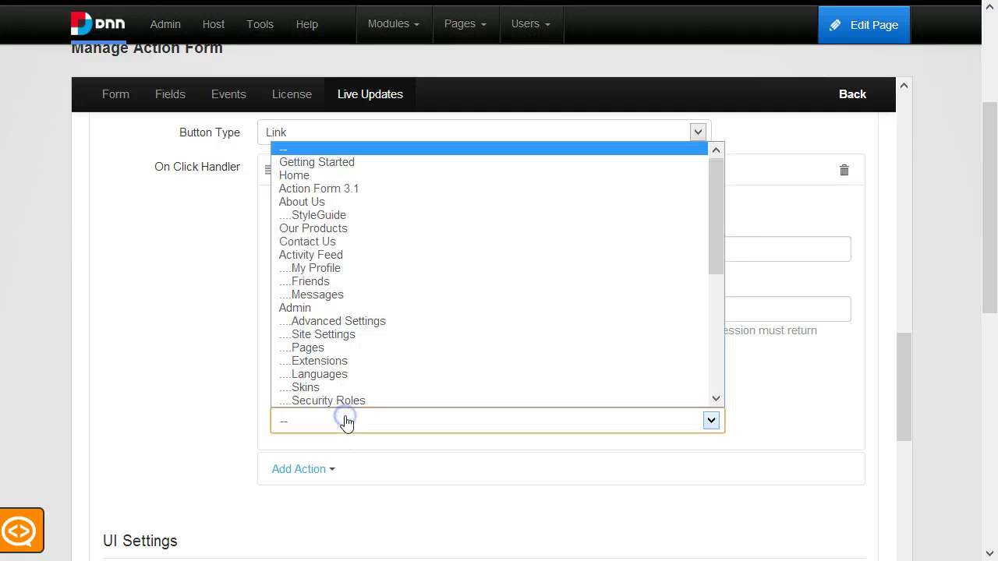
click(346, 420)
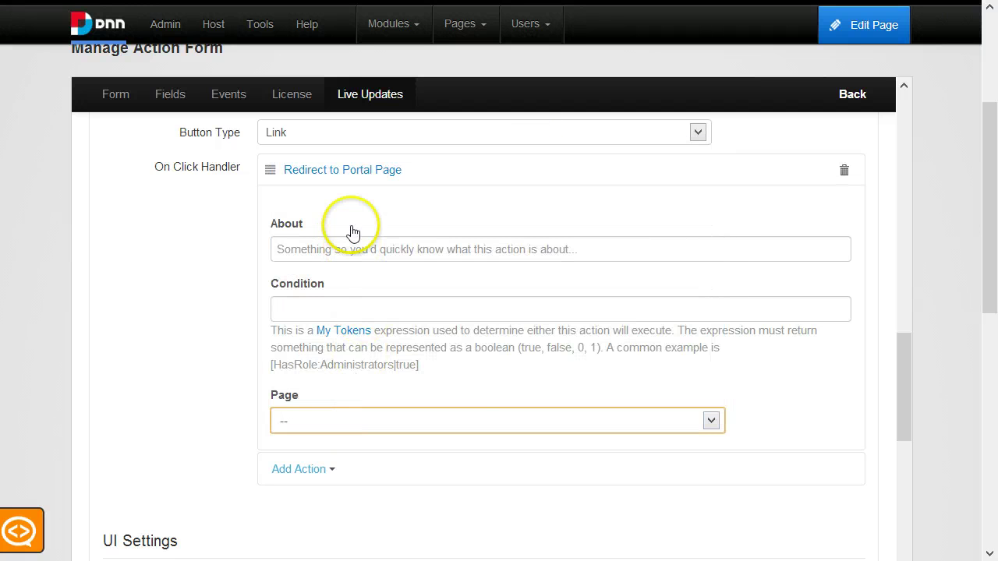
click(844, 170)
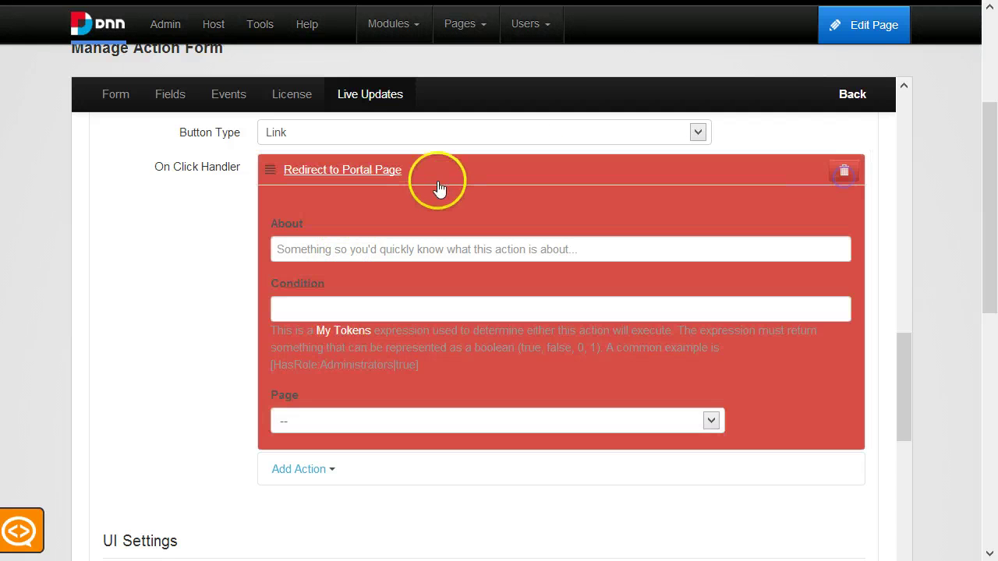
click(434, 173)
- Add a Redirect to URL click action pointing to /login.aspx
click(303, 205)
mouse_move(301, 301)
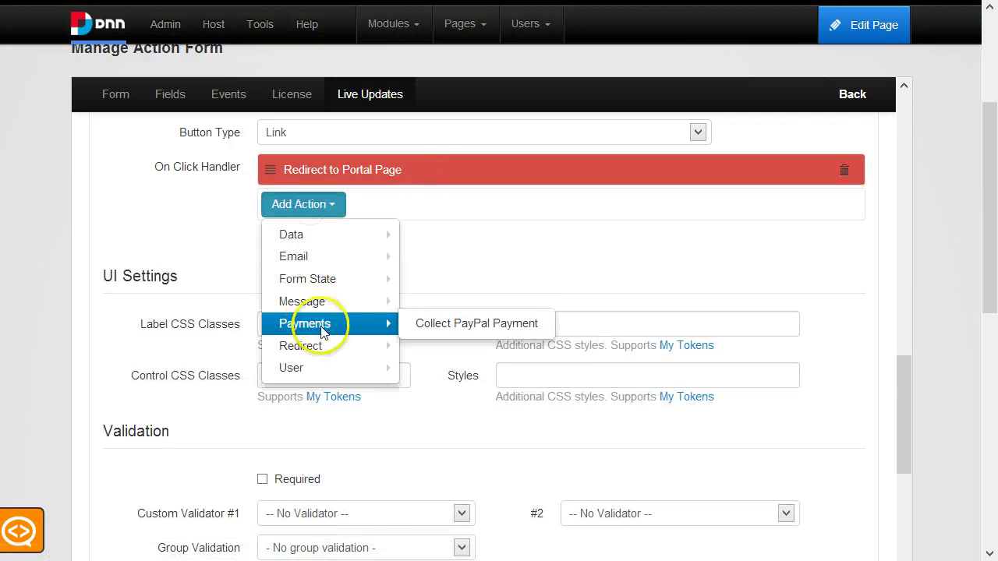
mouse_move(301, 345)
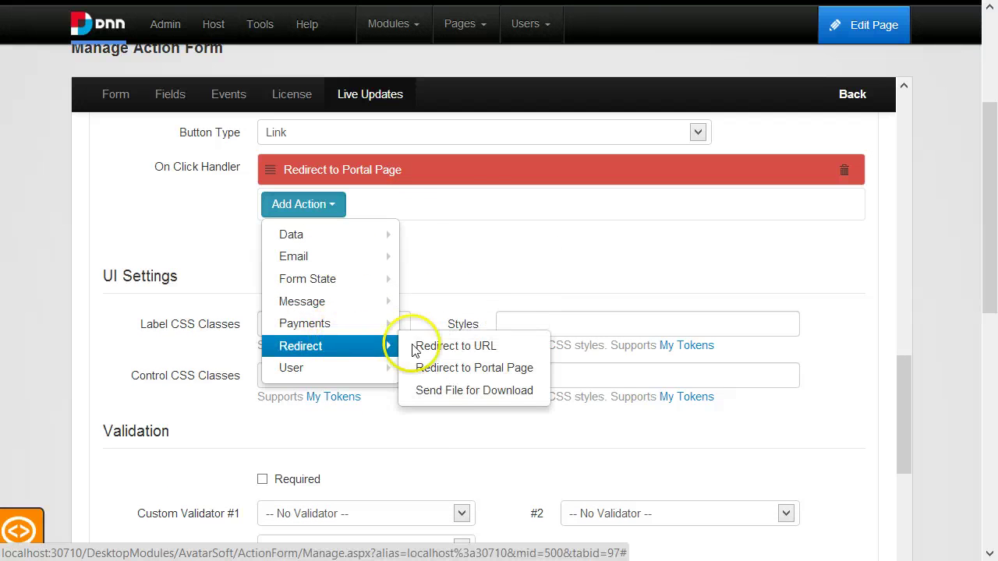
click(424, 345)
scroll(344, 258, down, 1)
click(355, 392)
text(/login.aspx)
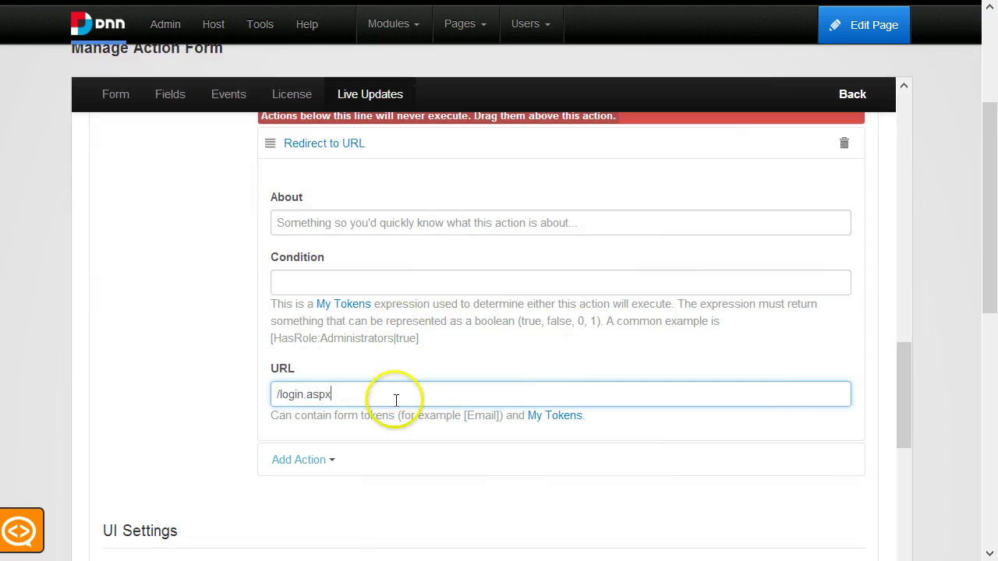
scroll(749, 467, down, 2)
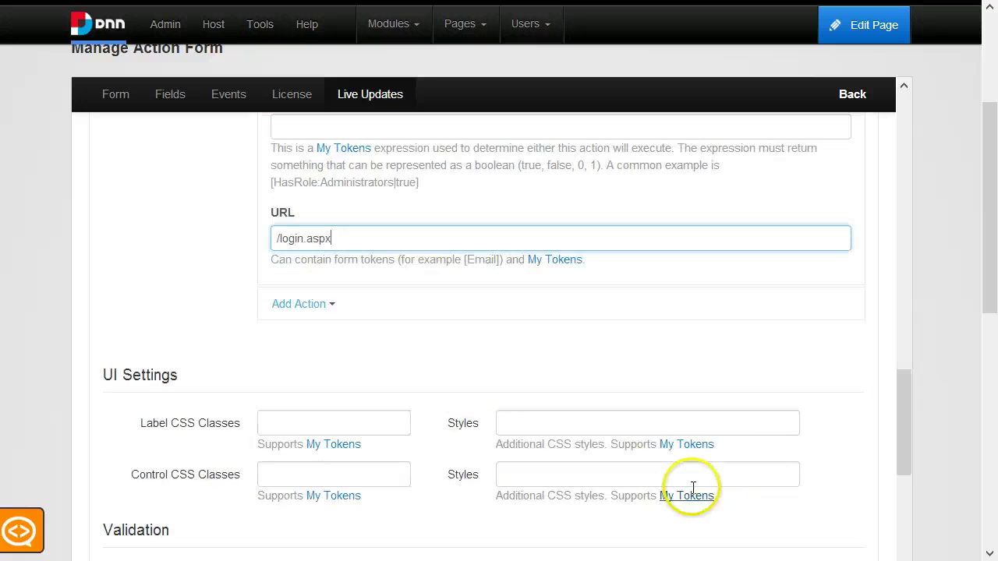
scroll(869, 439, down, 3)
scroll(850, 434, down, 1)
scroll(848, 411, down, 1)
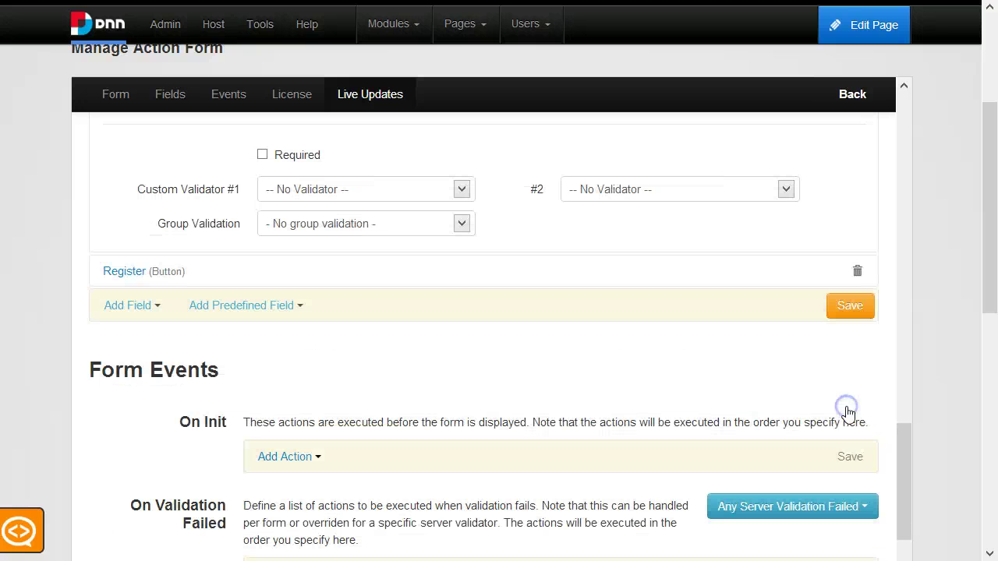
- Save the form, test the 'or Login Here' link on the live page, then return
click(854, 309)
click(850, 100)
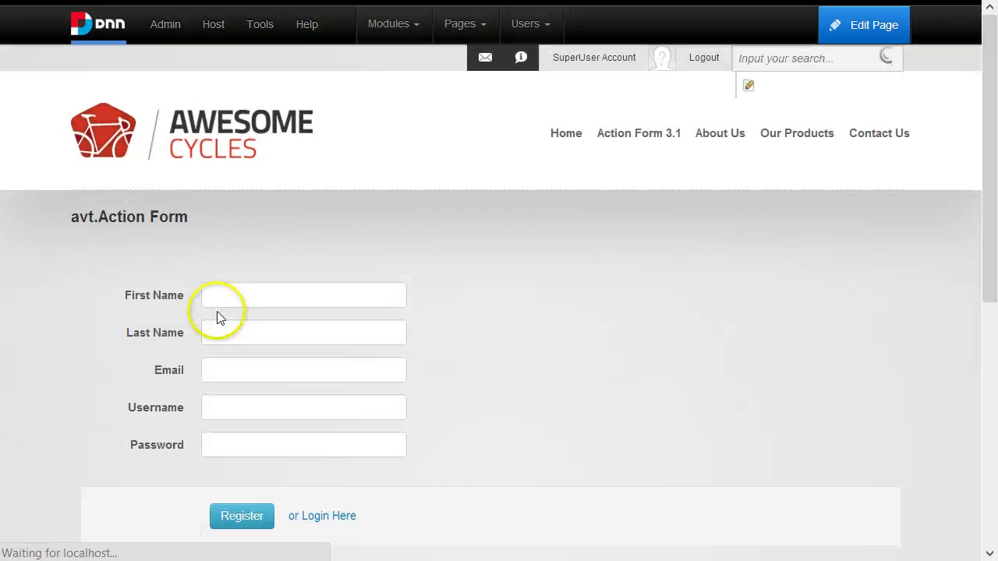
scroll(422, 382, down, 1)
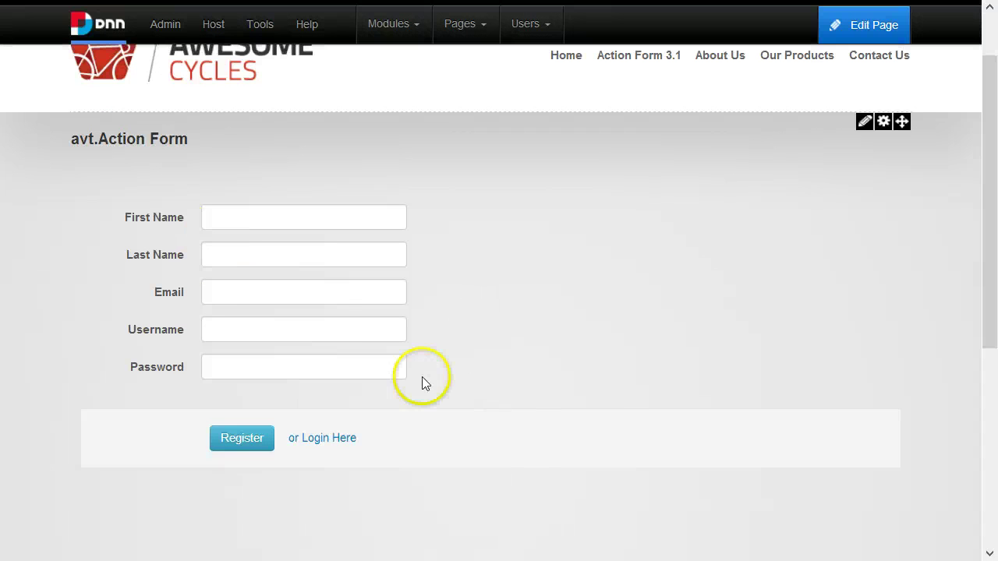
click(343, 446)
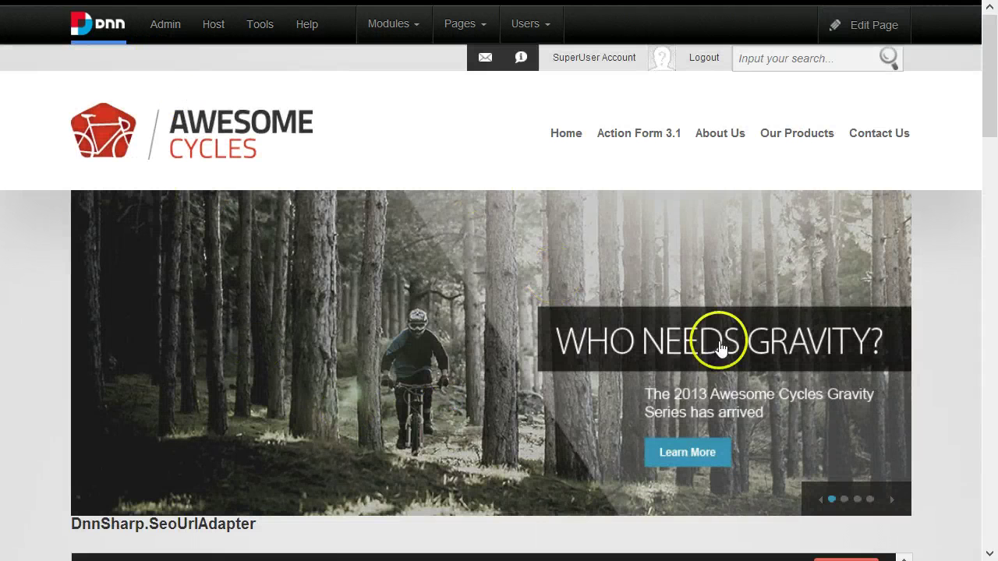
right_click(958, 118)
click(974, 134)
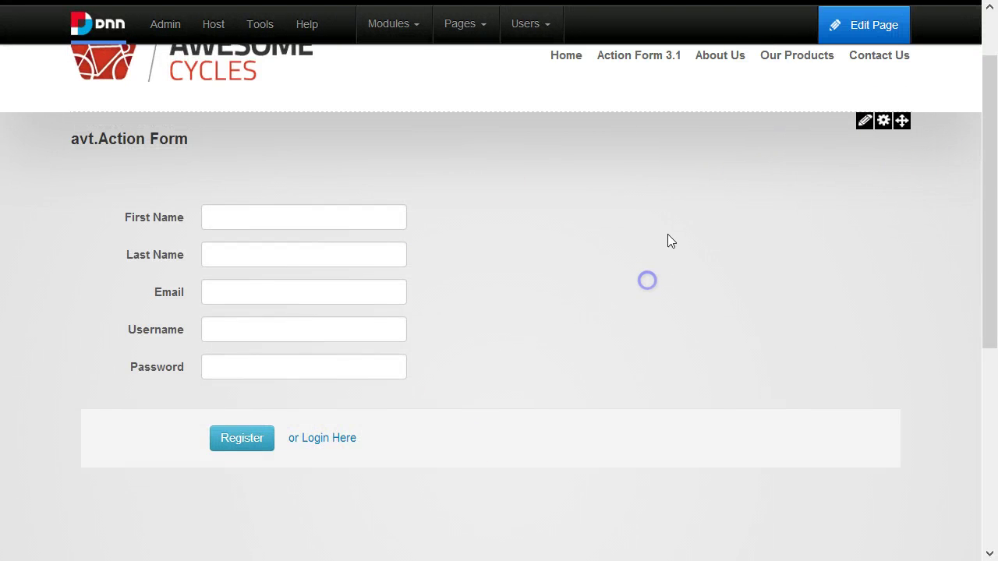
- Log out, follow 'or Login Here' from Action Form 3.1, sign in as dnnhost, and reopen Action Form 3.1
scroll(754, 76, up, 1)
click(706, 60)
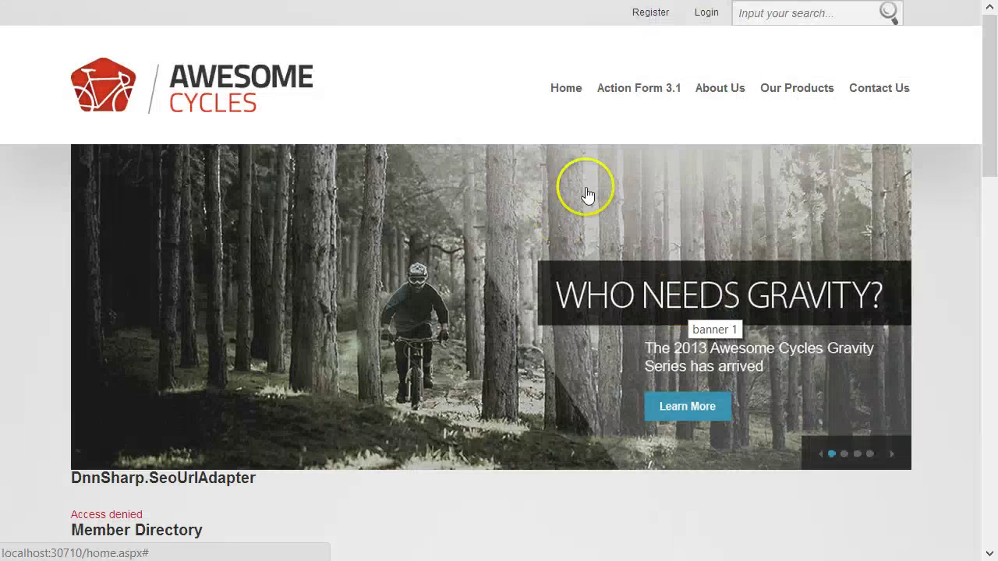
click(669, 84)
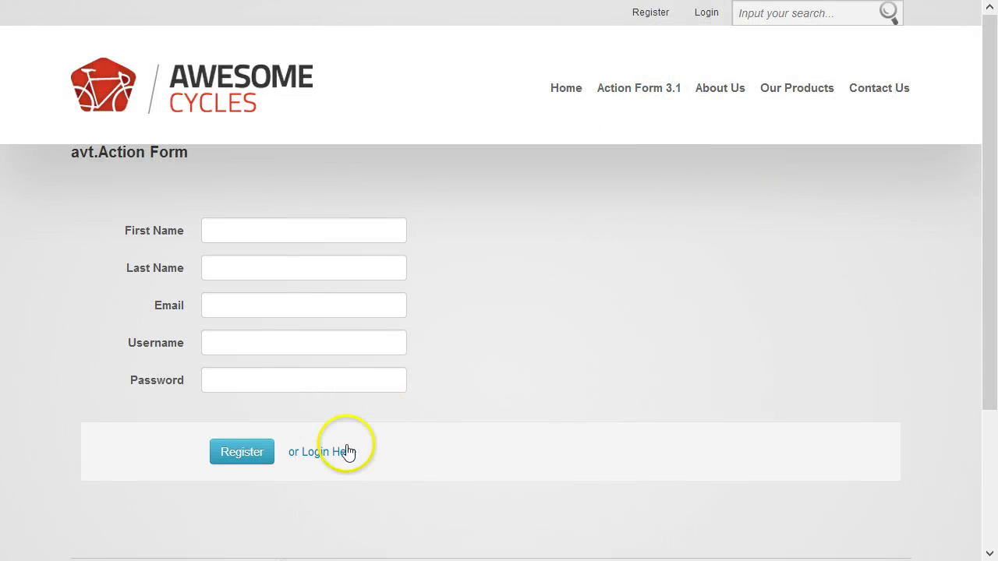
click(343, 453)
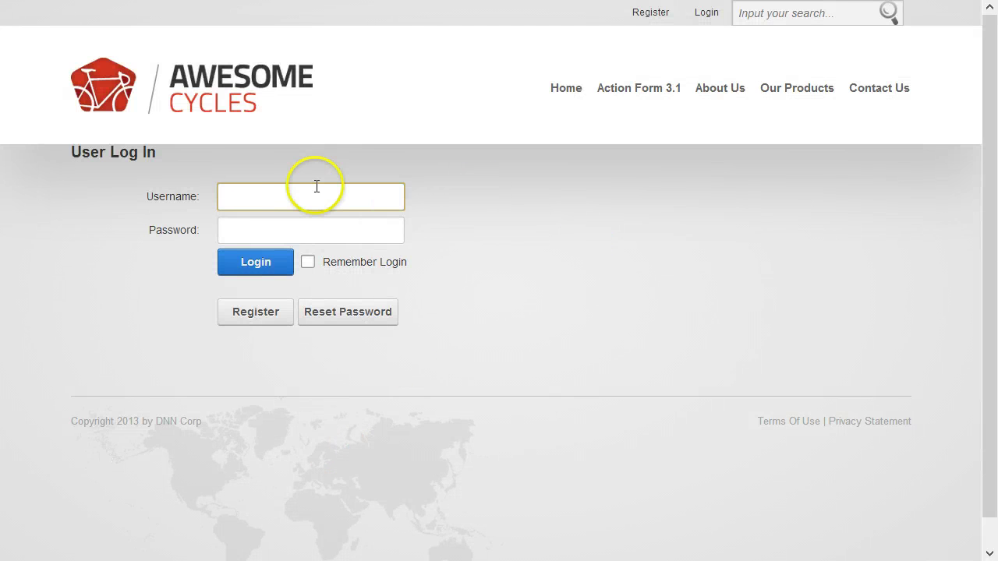
text(dnnhost)
click(258, 265)
click(636, 150)
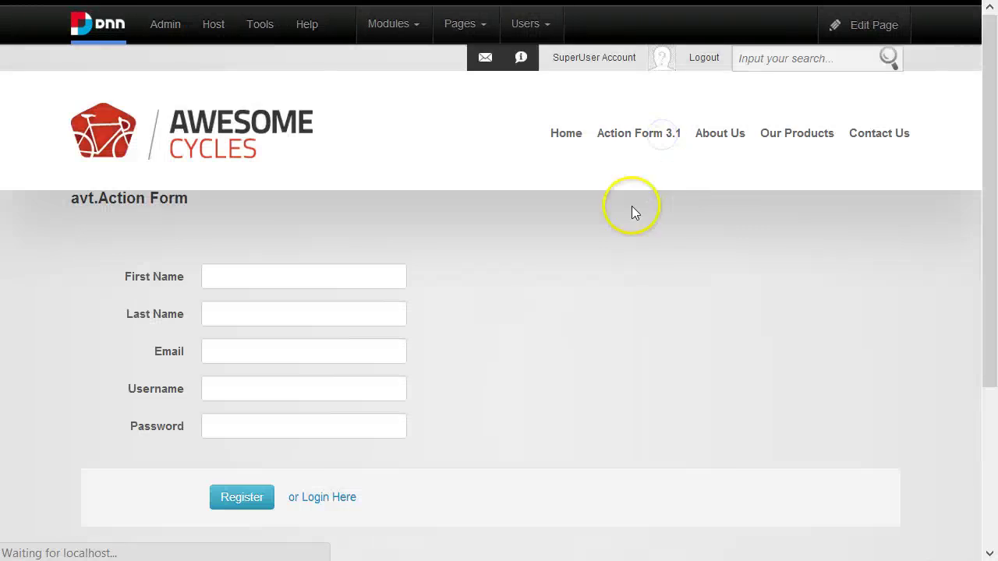
- Add a Display Message action to the 'or Login Here' button
scroll(544, 434, down, 3)
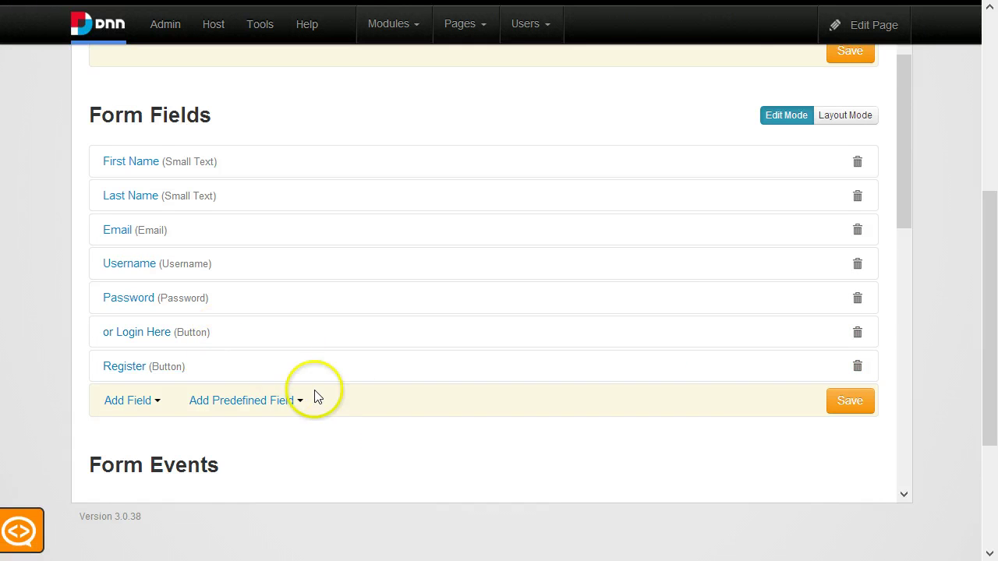
scroll(278, 367, down, 1)
click(242, 258)
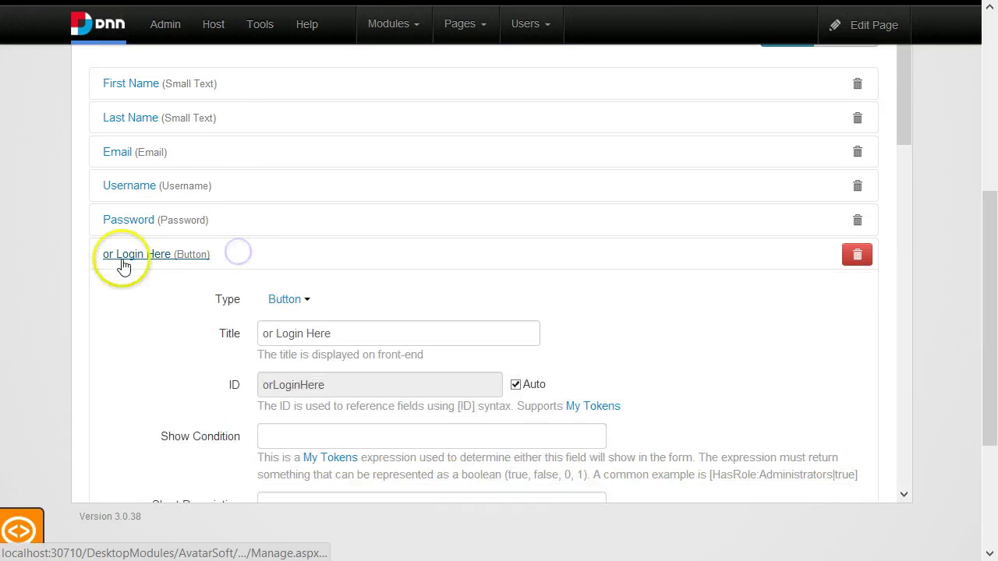
scroll(421, 359, down, 1)
scroll(363, 413, down, 2)
scroll(445, 390, down, 2)
click(842, 309)
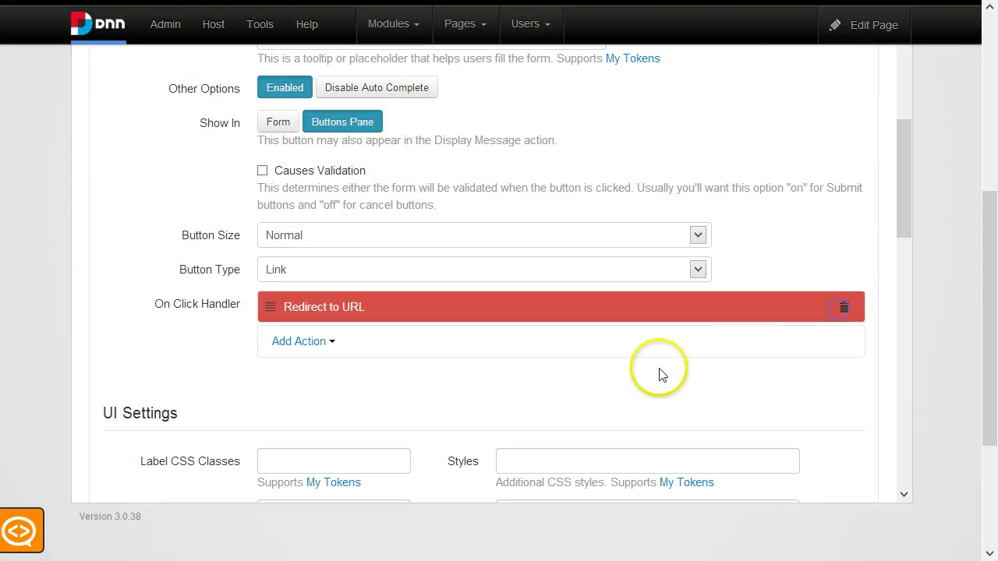
click(312, 343)
scroll(323, 367, down, 1)
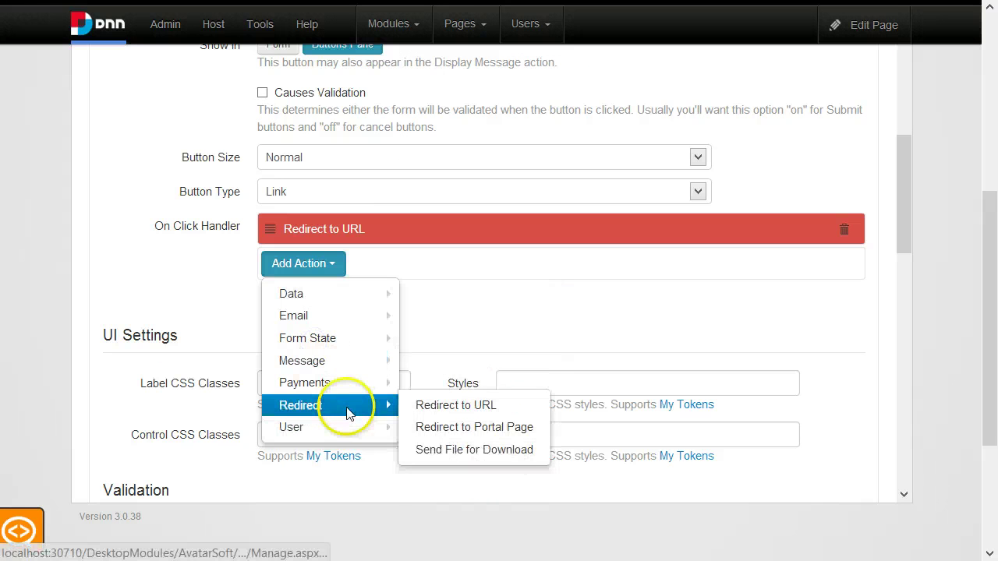
mouse_move(301, 361)
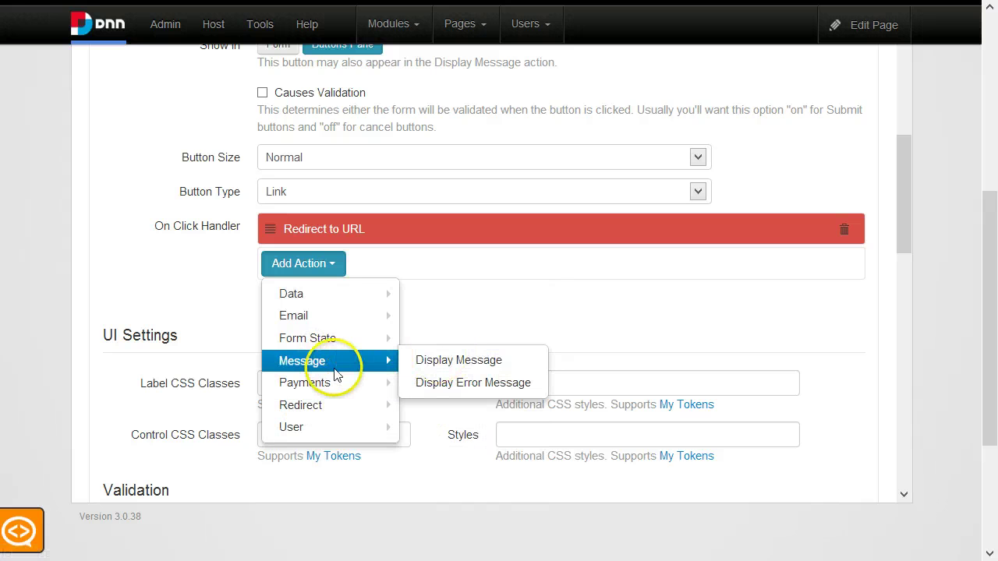
click(421, 362)
- Write the message 'Do you wish to be redirected to Login page?' and centre it
scroll(372, 323, down, 1)
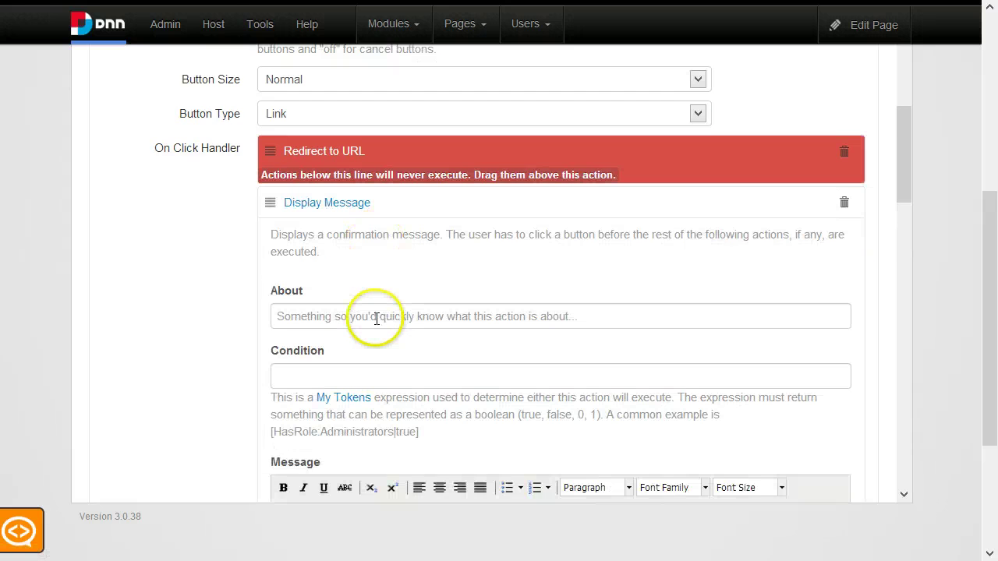
scroll(359, 351, down, 1)
scroll(366, 374, down, 2)
click(393, 372)
scroll(394, 366, down, 1)
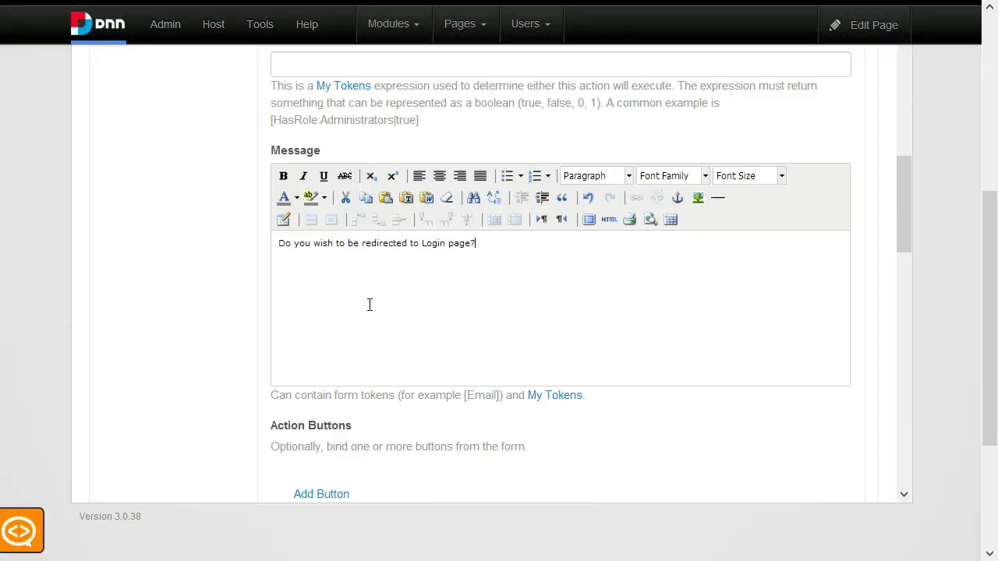
key(ctrl+a)
click(439, 175)
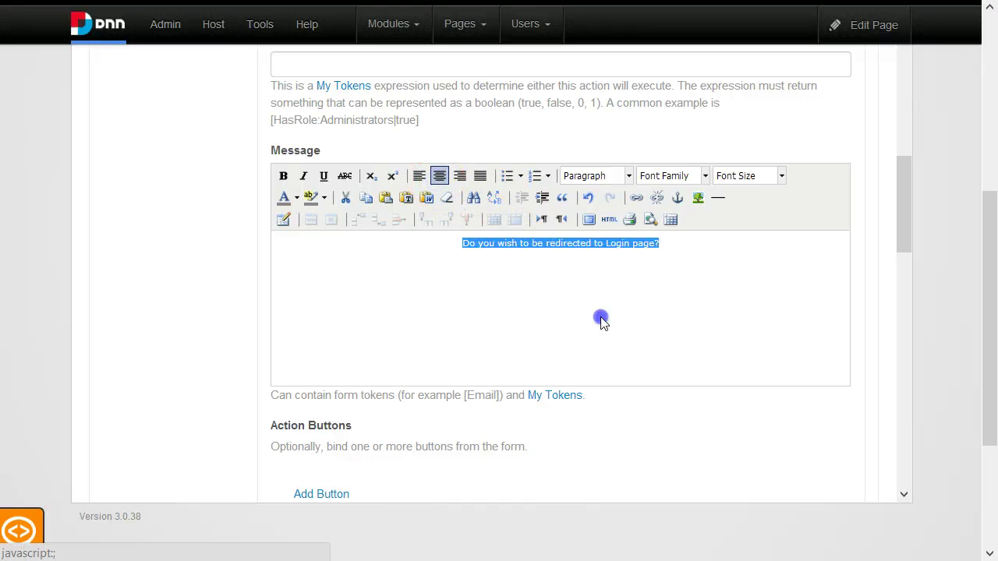
- Go back to the live form page
scroll(699, 247, down, 1)
scroll(796, 259, up, 1)
scroll(615, 434, down, 3)
scroll(706, 373, down, 3)
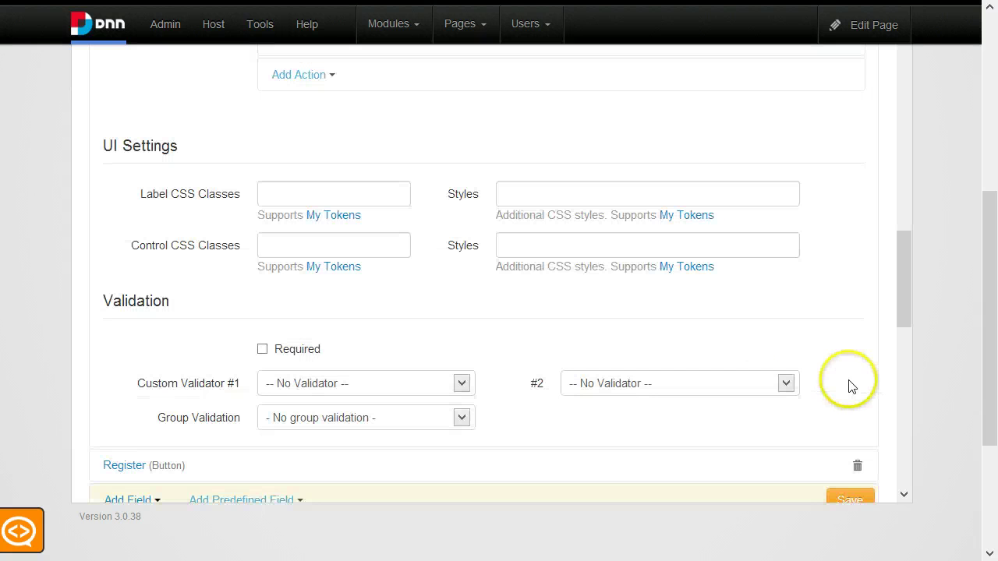
scroll(873, 452, down, 5)
scroll(865, 283, up, 3)
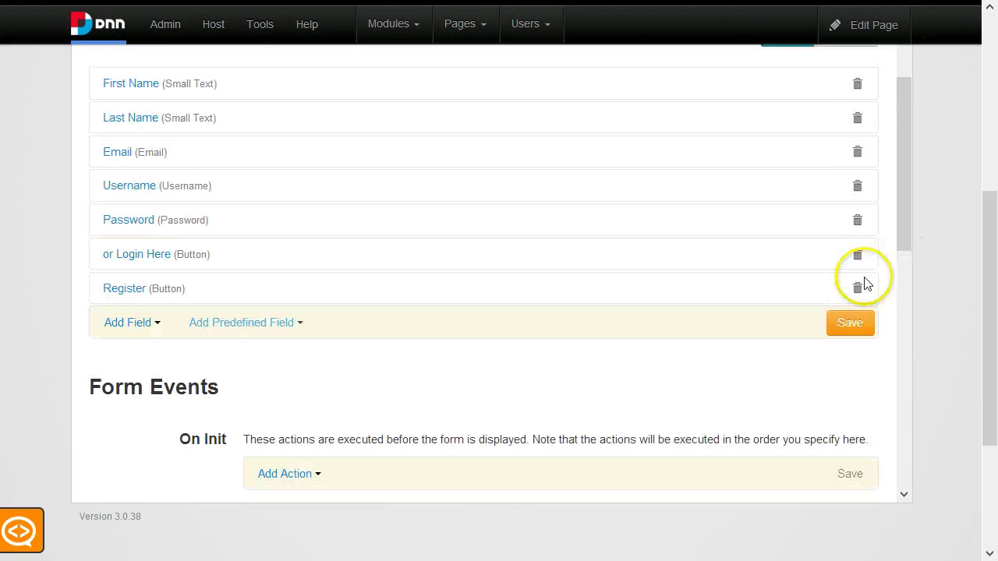
scroll(864, 211, up, 3)
scroll(880, 122, up, 3)
scroll(885, 133, up, 3)
click(850, 153)
scroll(386, 363, down, 2)
- Trigger 'or Login Here' on the live form, check the redirect question, then use the browser's Back option
click(315, 344)
drag(368, 278, 604, 279)
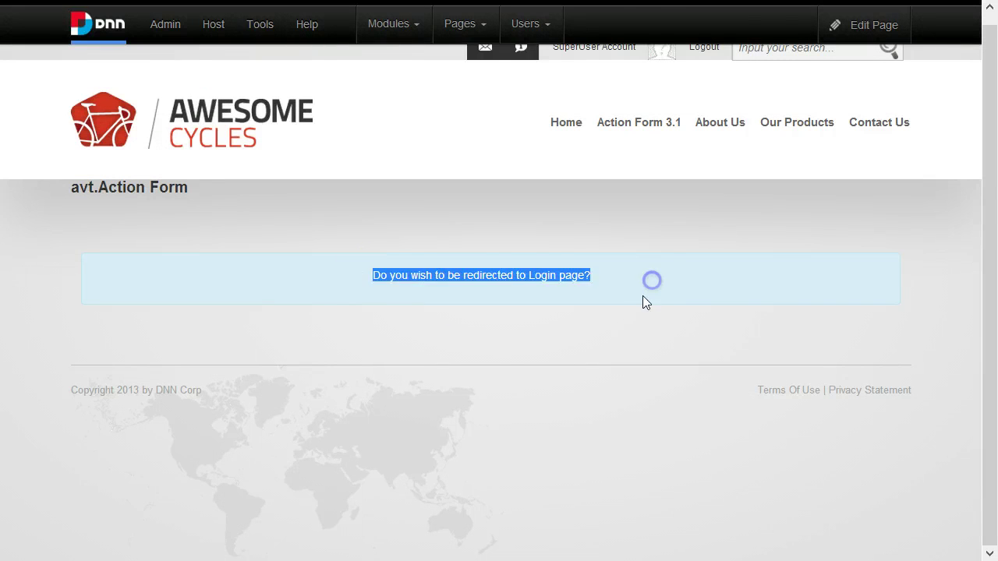
click(627, 306)
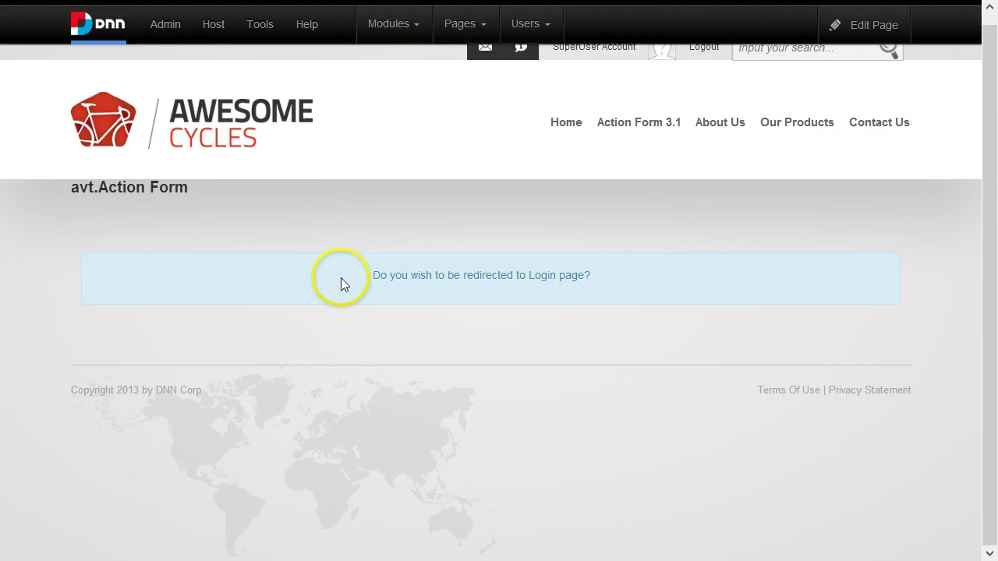
drag(334, 284, 657, 283)
click(657, 283)
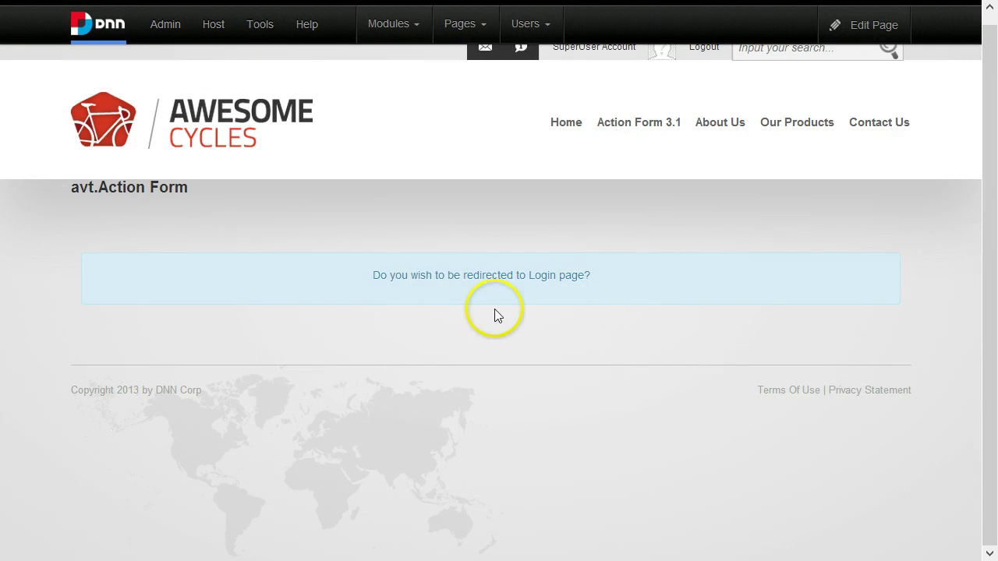
right_click(583, 234)
- Return to form management and expand the Display Message action of 'or Login Here'
click(594, 240)
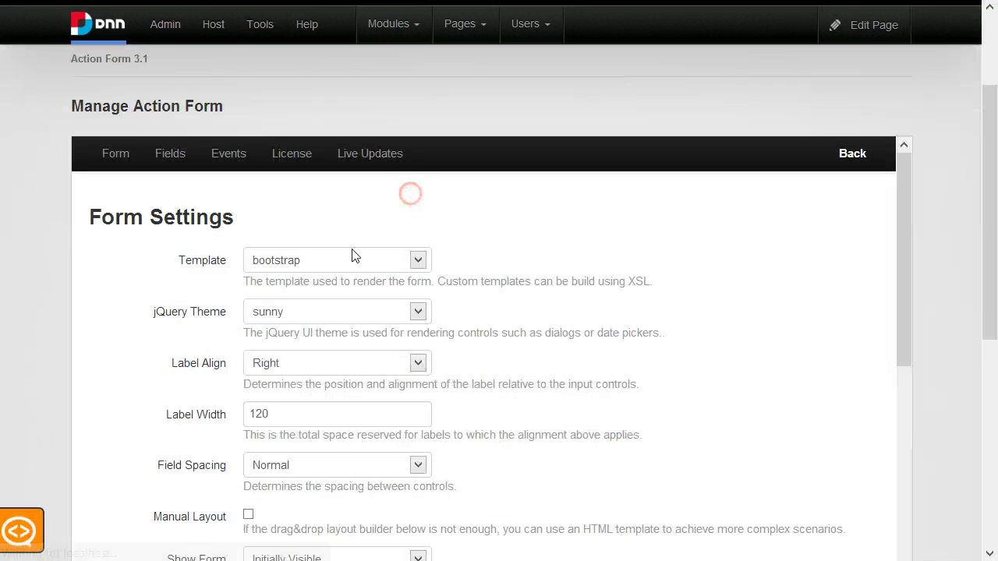
scroll(850, 329, down, 3)
scroll(849, 329, down, 2)
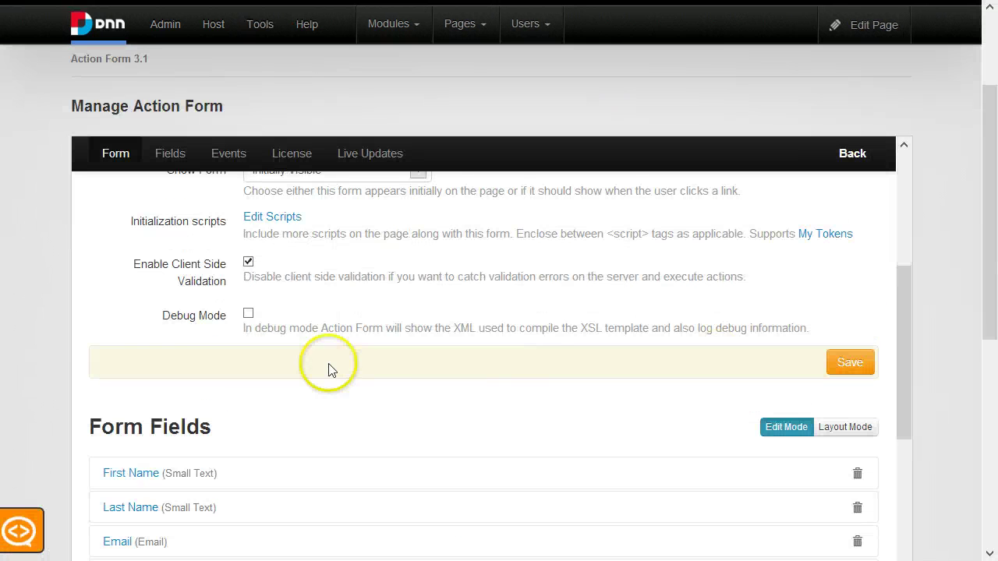
scroll(249, 357, down, 2)
scroll(156, 435, down, 2)
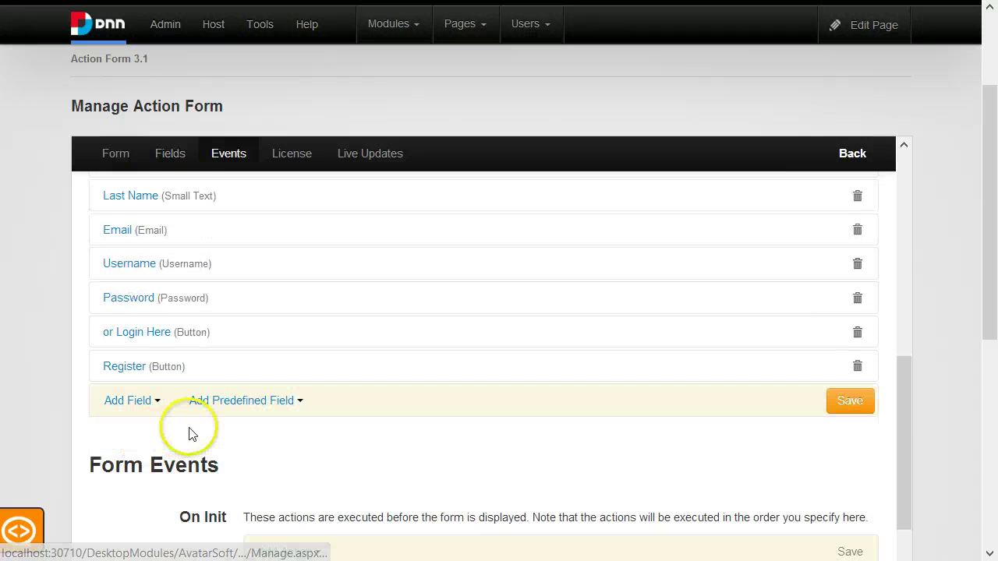
click(182, 343)
scroll(281, 356, down, 2)
scroll(372, 358, down, 4)
scroll(334, 401, down, 2)
click(303, 228)
- Add a button slot under the message's Action Buttons, then open the Add Field type list
scroll(318, 241, down, 1)
scroll(245, 312, down, 2)
scroll(233, 351, down, 1)
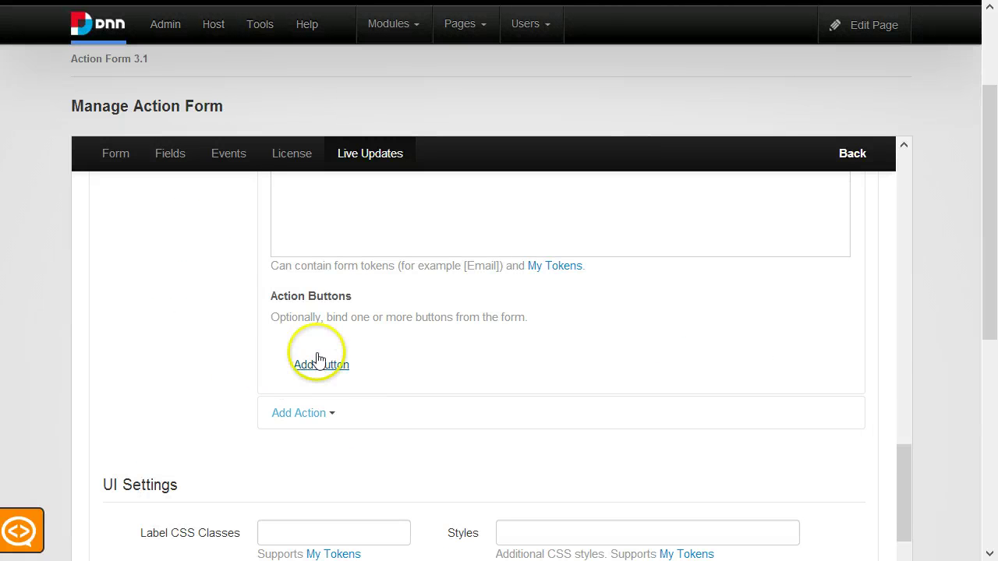
scroll(347, 320, down, 1)
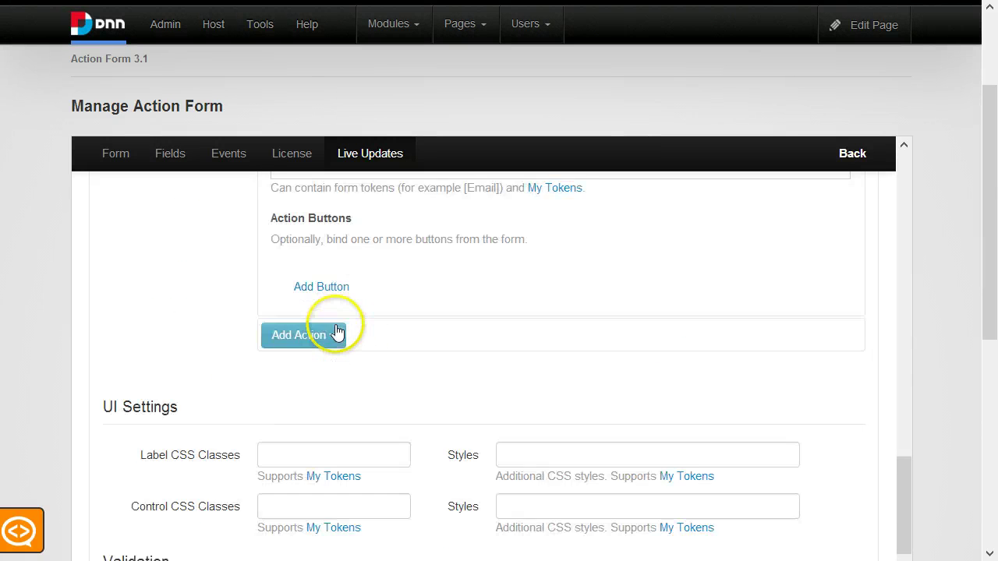
scroll(148, 372, down, 2)
scroll(366, 374, up, 2)
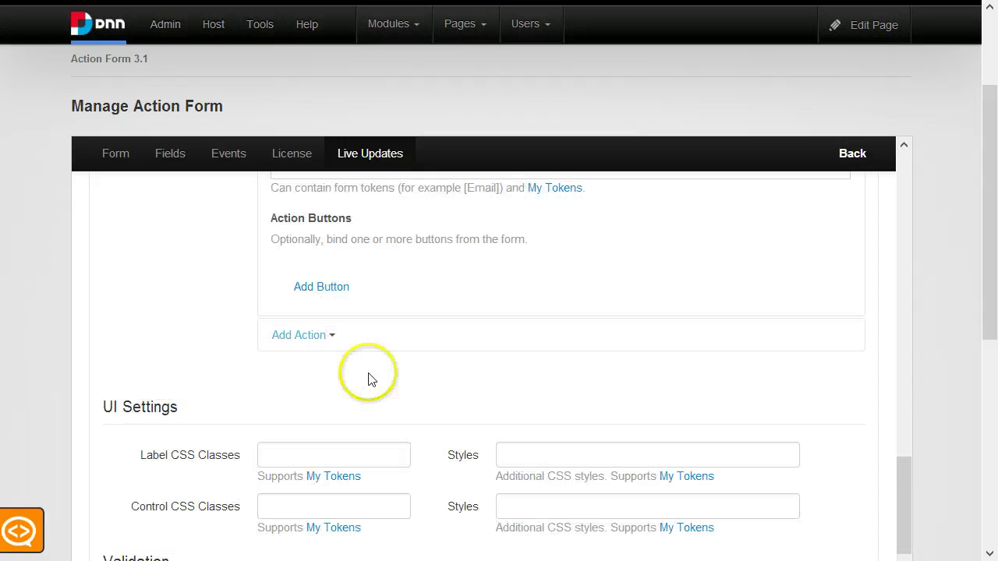
click(321, 287)
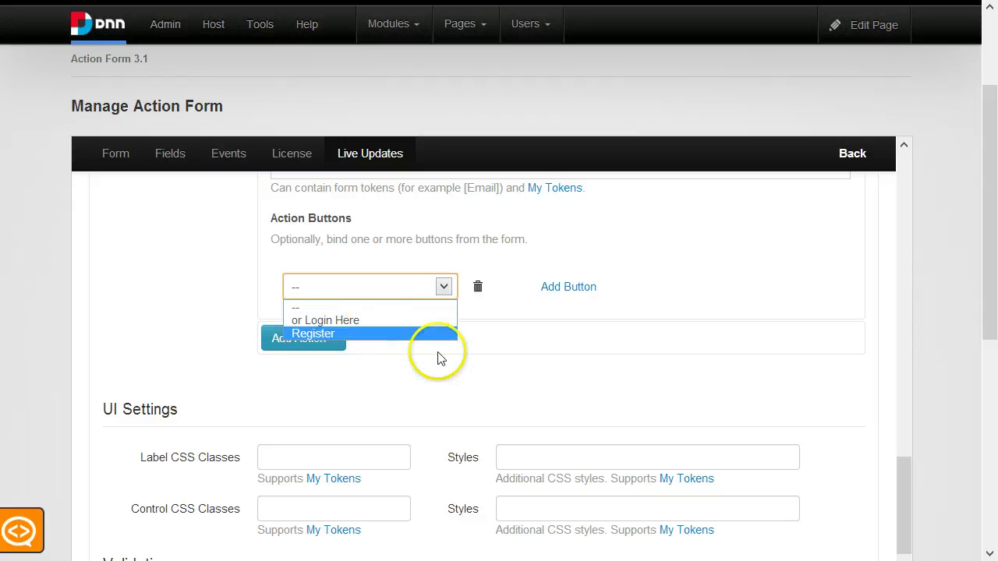
click(211, 328)
scroll(195, 323, down, 3)
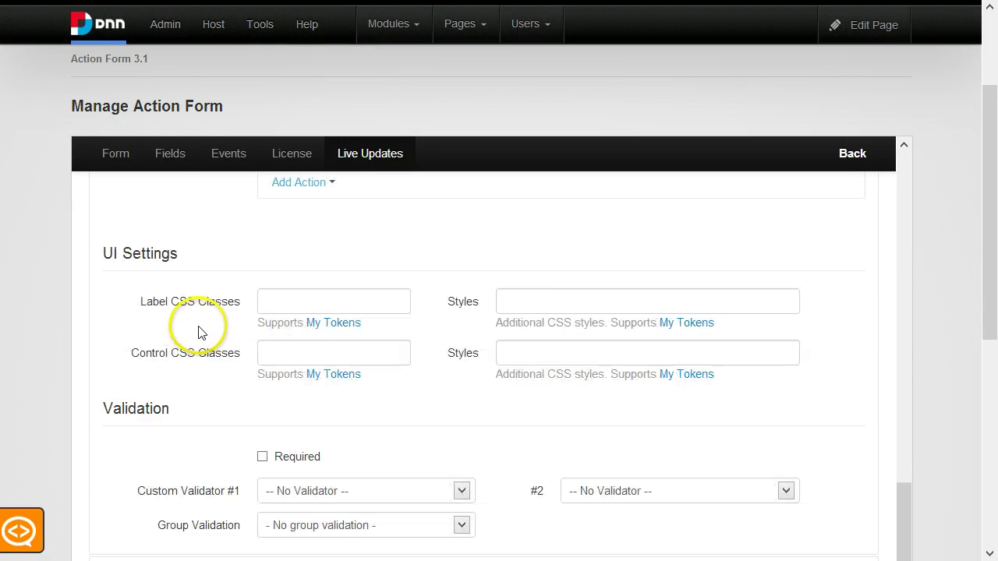
scroll(199, 334, down, 2)
click(137, 379)
scroll(148, 367, down, 1)
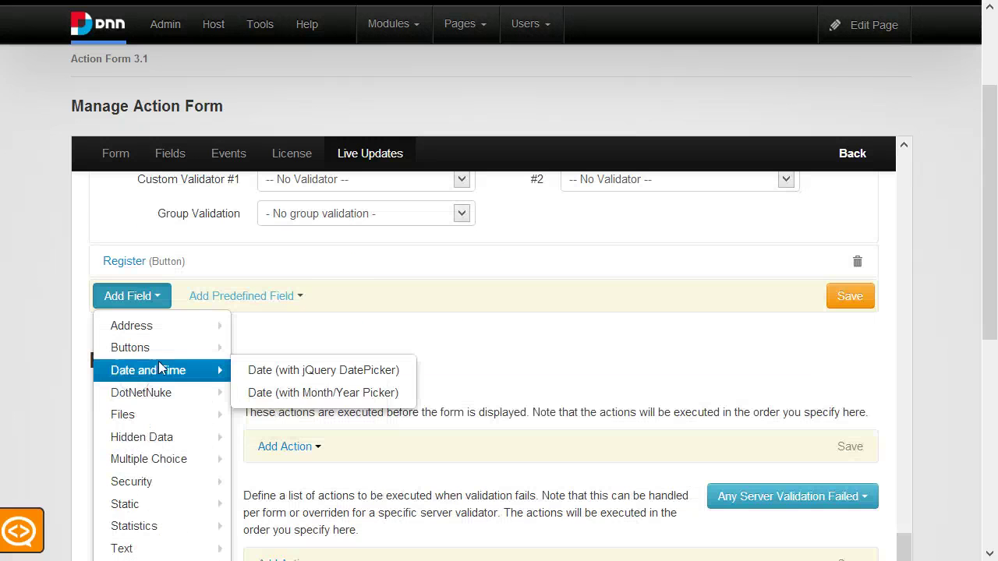
- Add a new button field titled 'Yes'
click(264, 347)
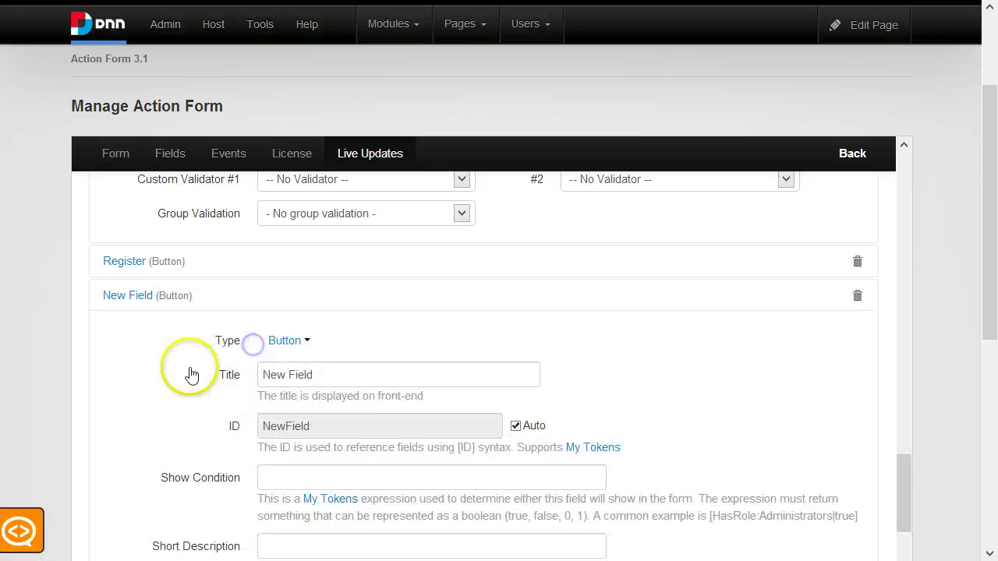
click(169, 368)
text(Yes)
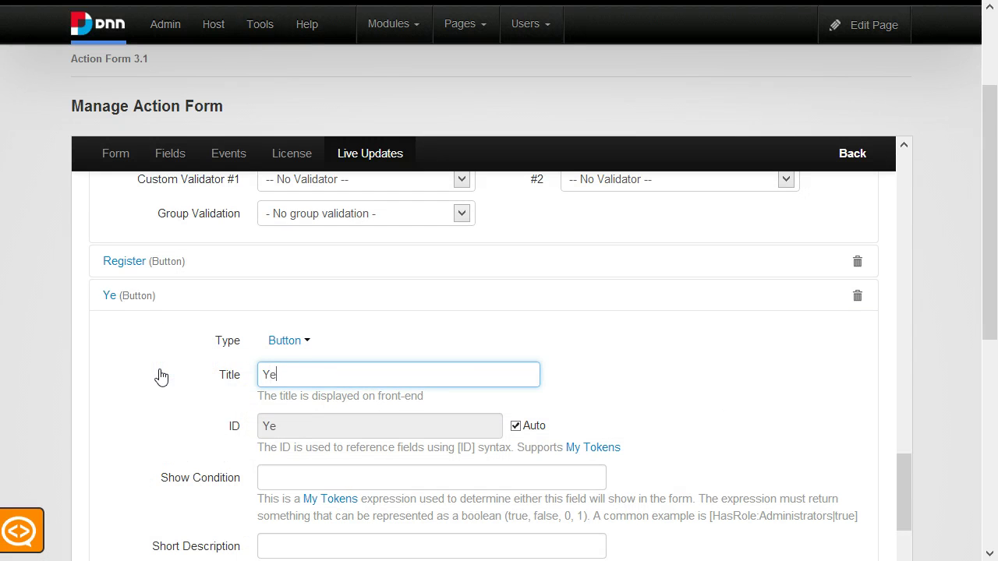
scroll(161, 377, down, 3)
scroll(223, 374, down, 2)
- Give the Yes button a Redirect to URL action pointing to /login.aspx
click(310, 428)
scroll(316, 431, down, 2)
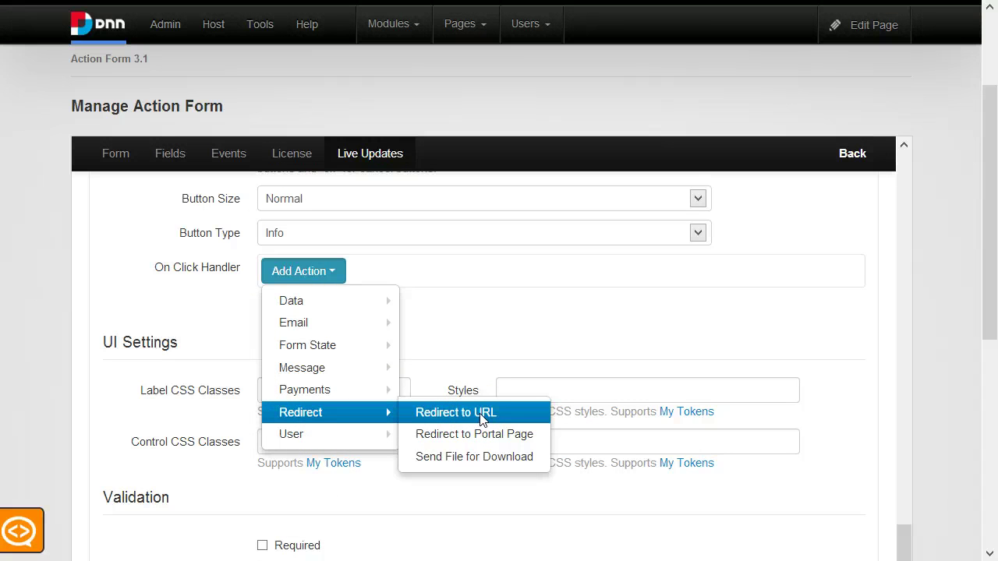
click(482, 419)
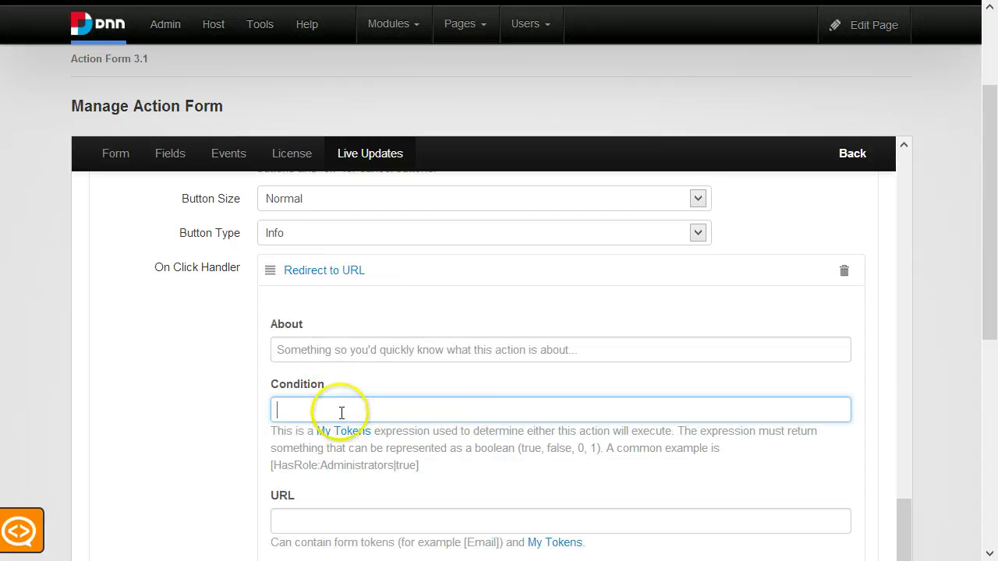
scroll(339, 421, down, 2)
click(335, 368)
text(/login.aspx)
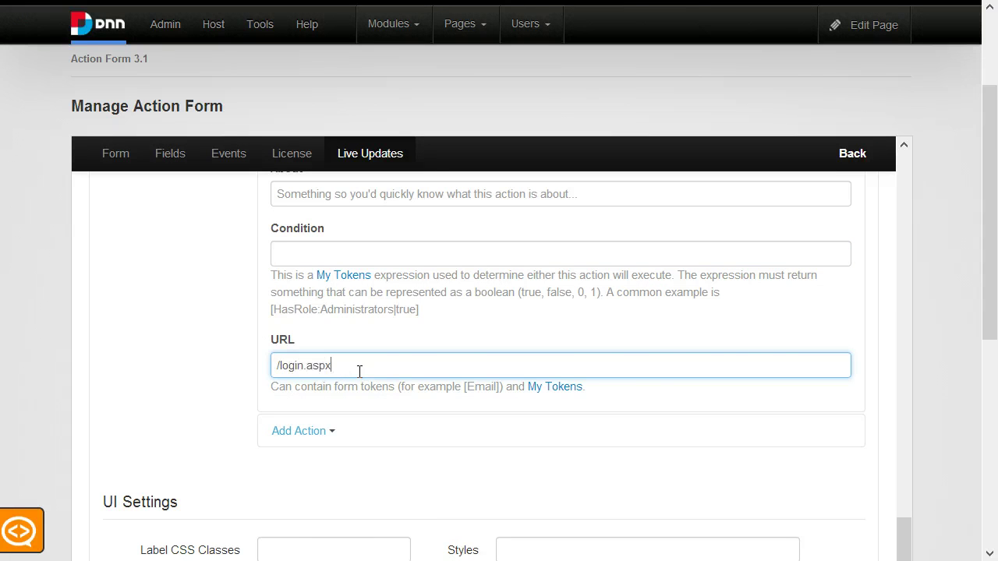
scroll(408, 476, up, 2)
scroll(356, 401, up, 2)
scroll(229, 366, up, 4)
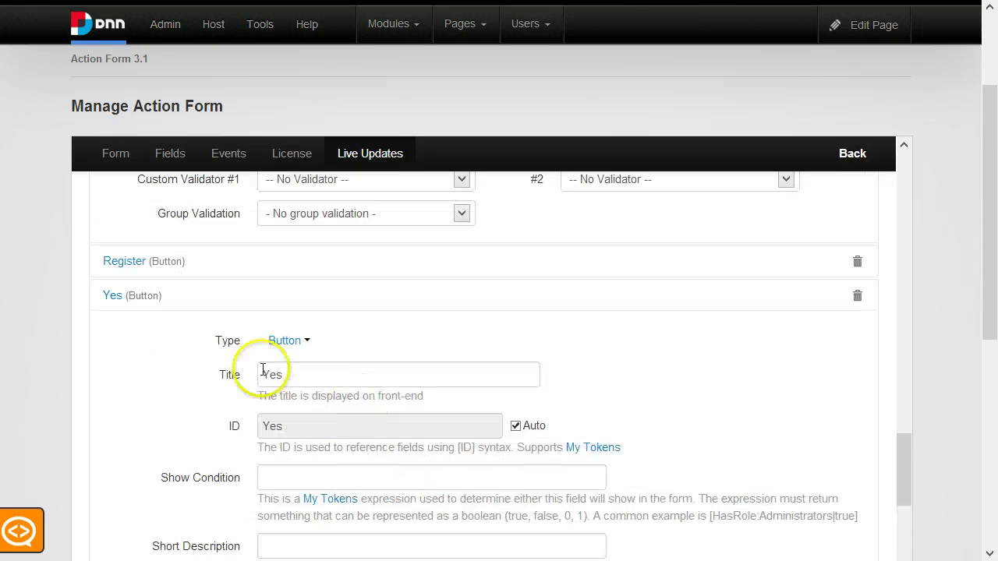
- Add another button field titled 'No'
click(206, 290)
click(132, 330)
scroll(156, 388, down, 1)
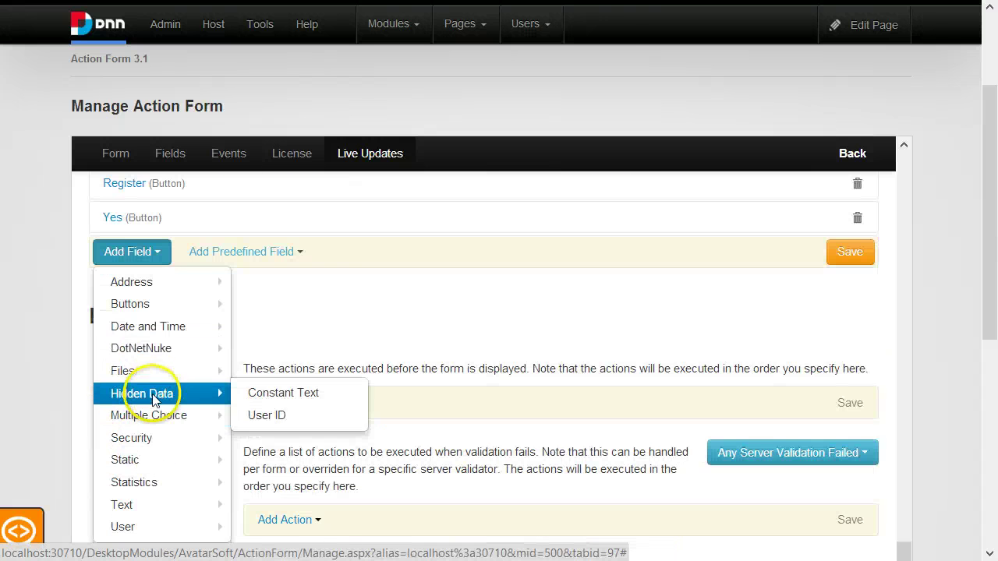
click(278, 305)
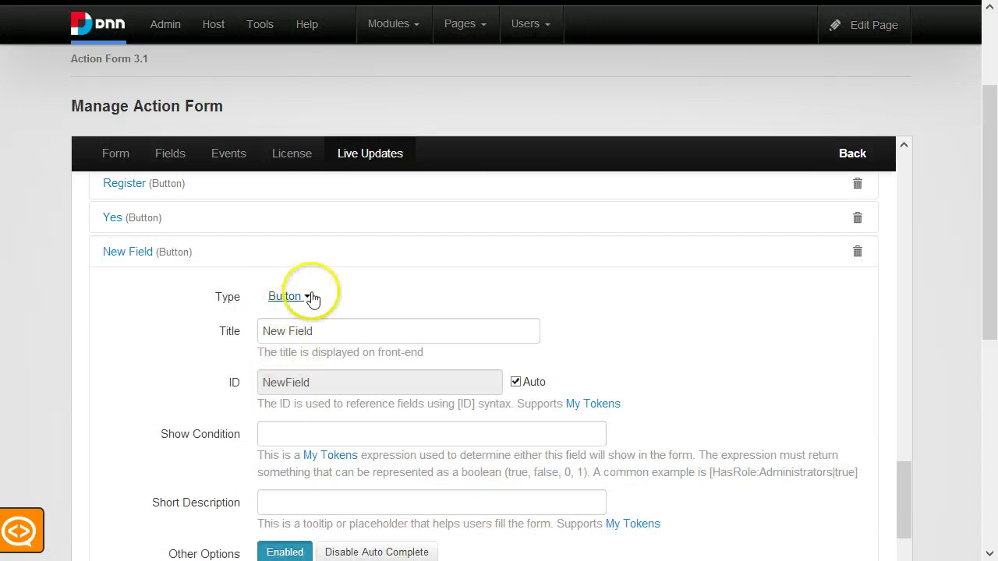
drag(315, 330, 229, 330)
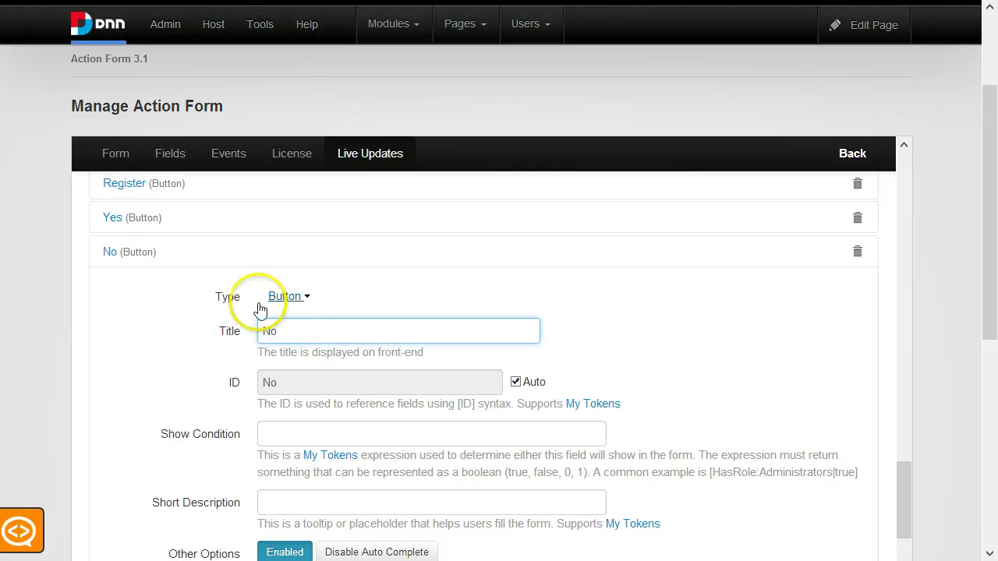
scroll(479, 346, down, 1)
scroll(475, 383, down, 1)
scroll(439, 412, down, 3)
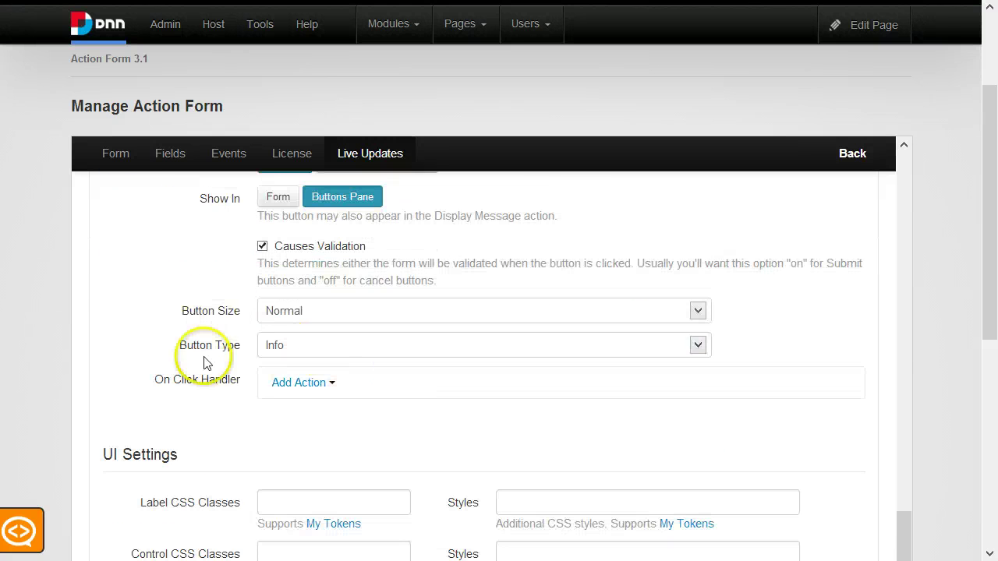
- Give the No button a Redirect to URL action pointing to /action-form-3-1.aspx
click(288, 382)
scroll(304, 397, down, 1)
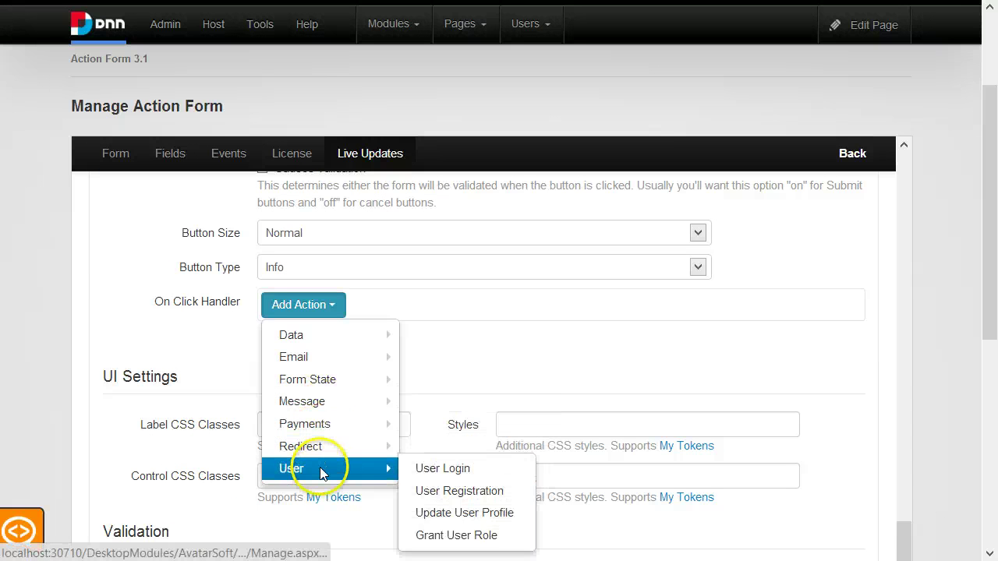
mouse_move(301, 446)
click(513, 451)
scroll(421, 492, down, 2)
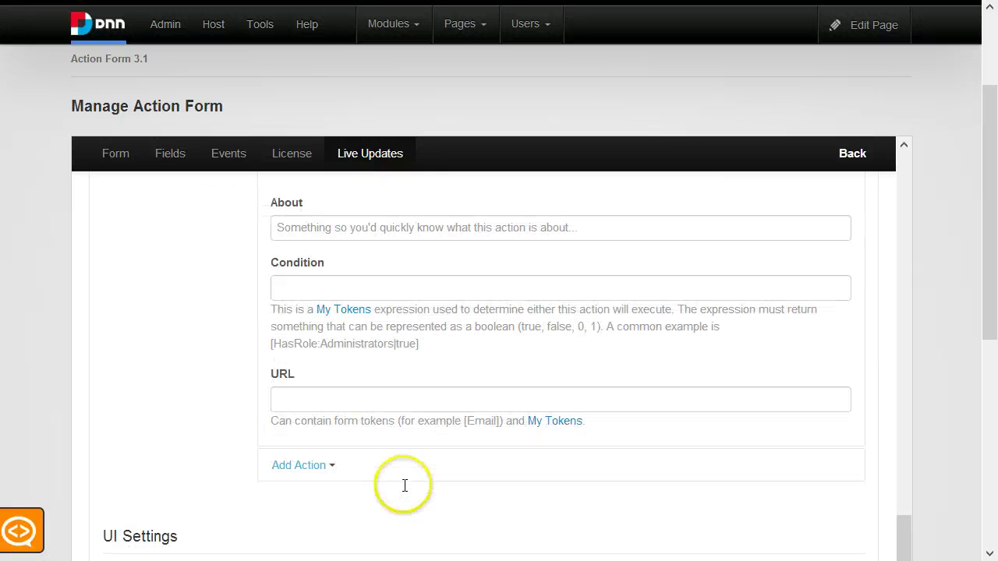
click(312, 403)
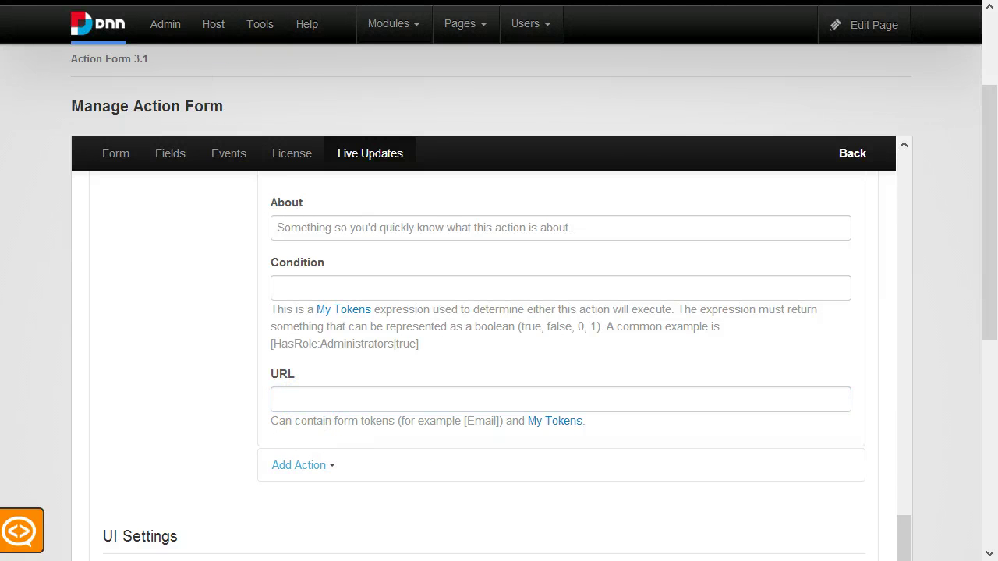
click(330, 408)
text(/action-form-3-1.aspx)
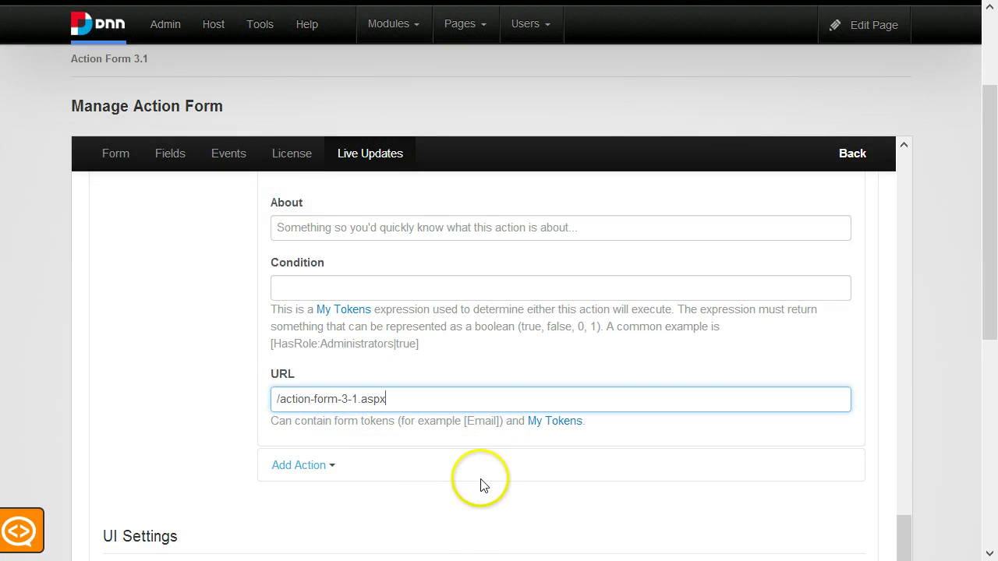
scroll(796, 476, down, 5)
scroll(807, 454, down, 2)
scroll(768, 490, down, 5)
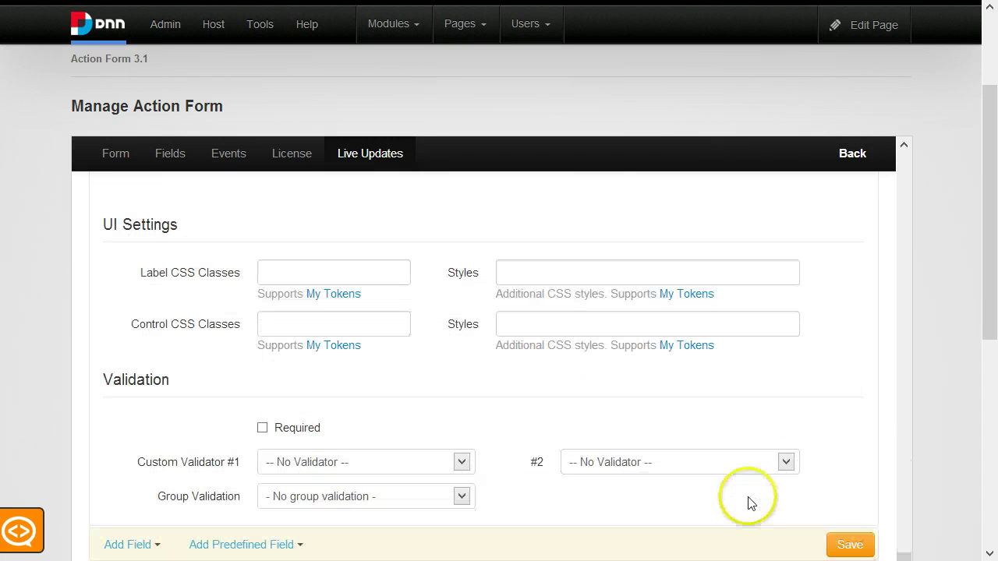
- Bind the Yes and No buttons to the 'or Login Here' Display Message action
scroll(858, 460, down, 3)
scroll(865, 417, down, 10)
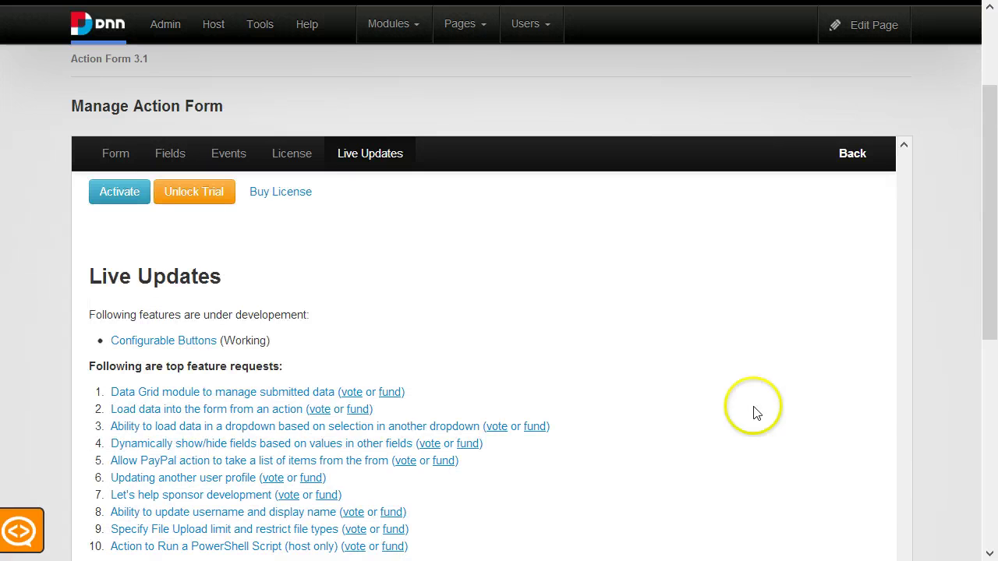
scroll(630, 363, up, 15)
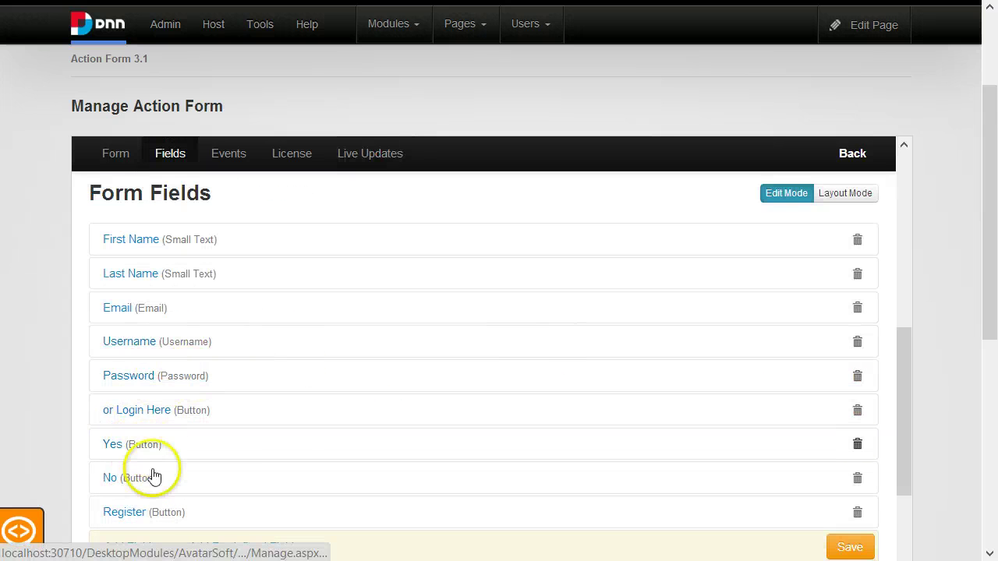
click(167, 411)
scroll(358, 409, down, 4)
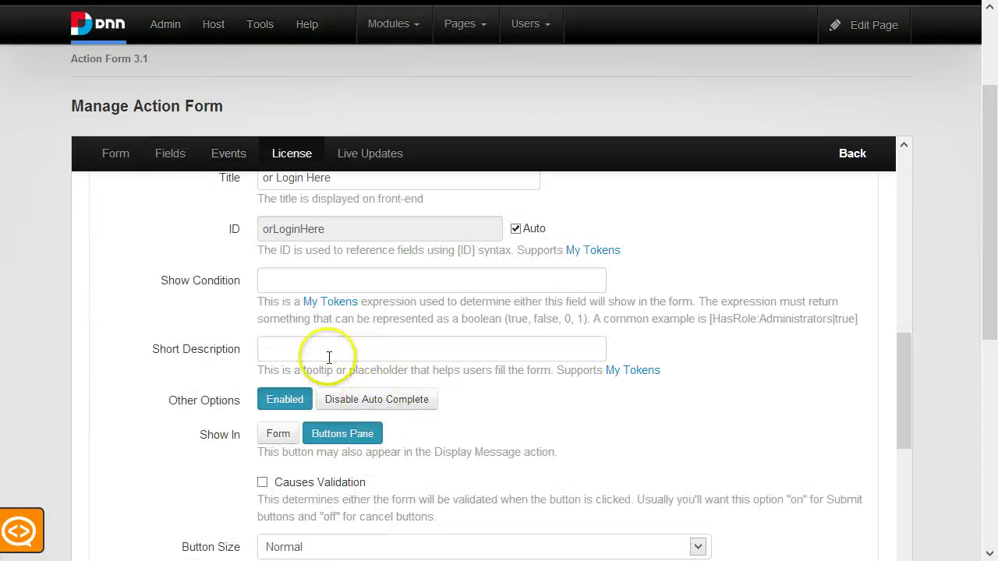
scroll(203, 382, down, 4)
click(358, 307)
scroll(366, 312, down, 1)
scroll(371, 324, down, 2)
scroll(351, 349, down, 2)
scroll(338, 394, down, 1)
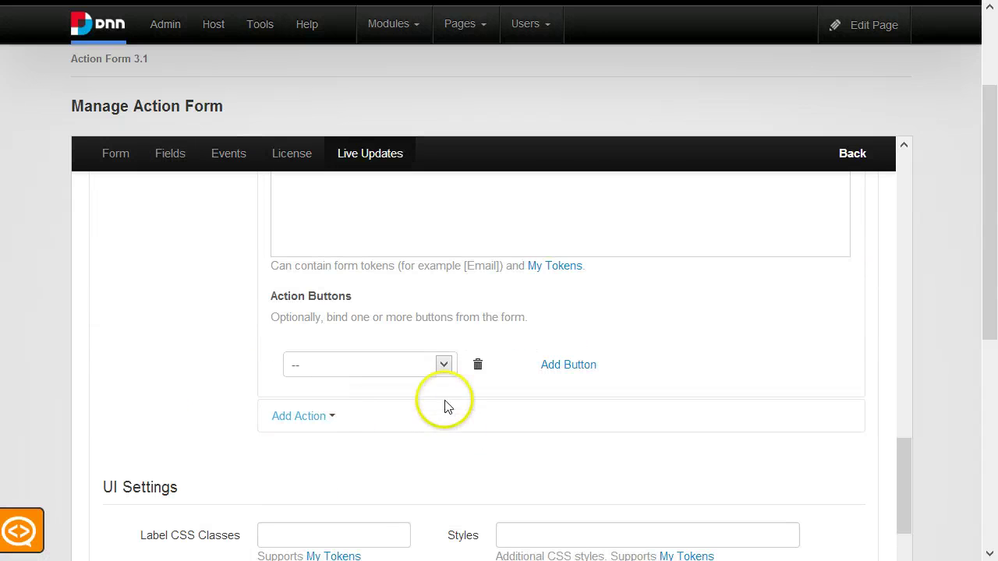
click(414, 364)
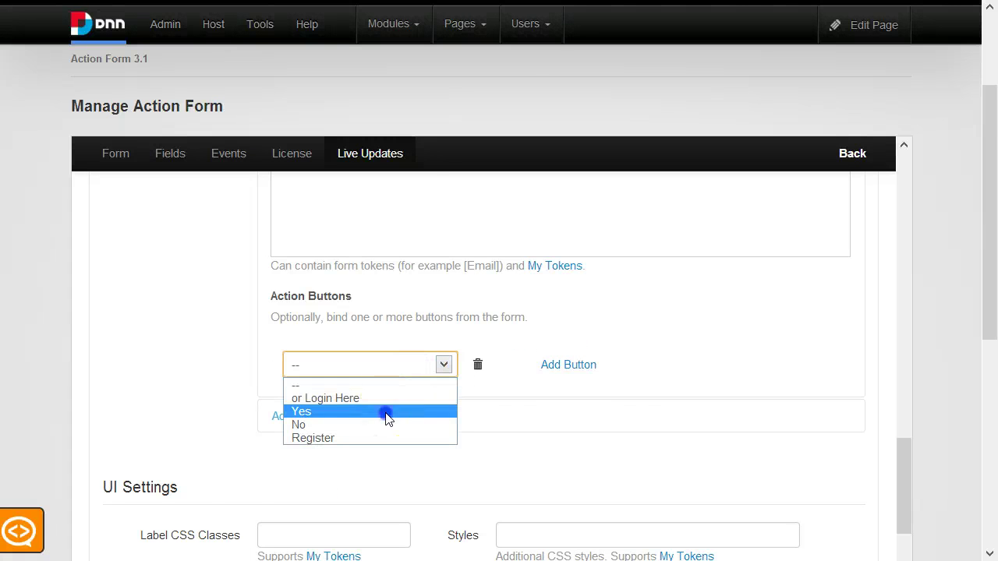
click(574, 366)
click(591, 368)
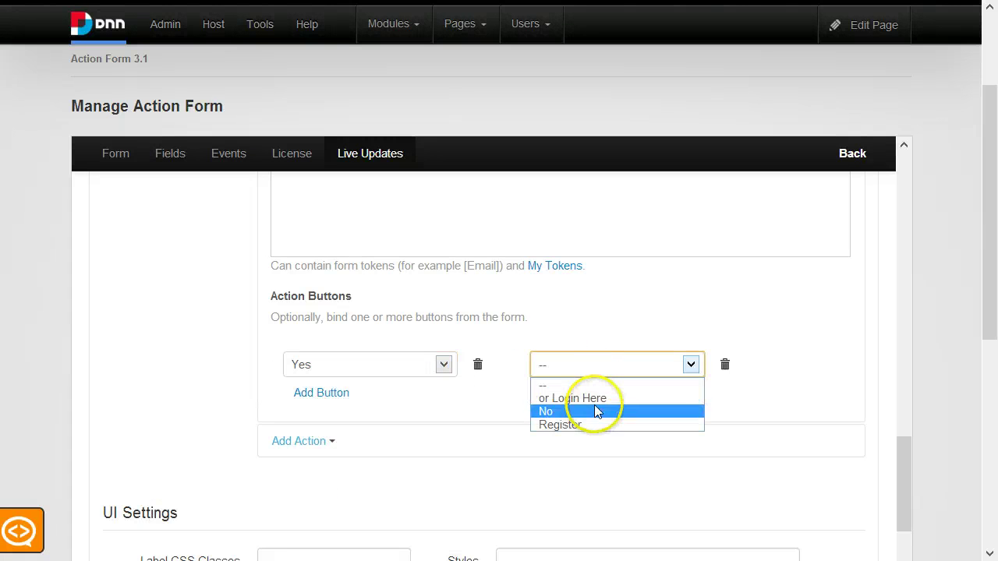
click(596, 411)
- Turn off Buttons Pane for the Yes and No fields and save the form
scroll(713, 440, down, 2)
scroll(759, 444, down, 1)
scroll(818, 441, down, 2)
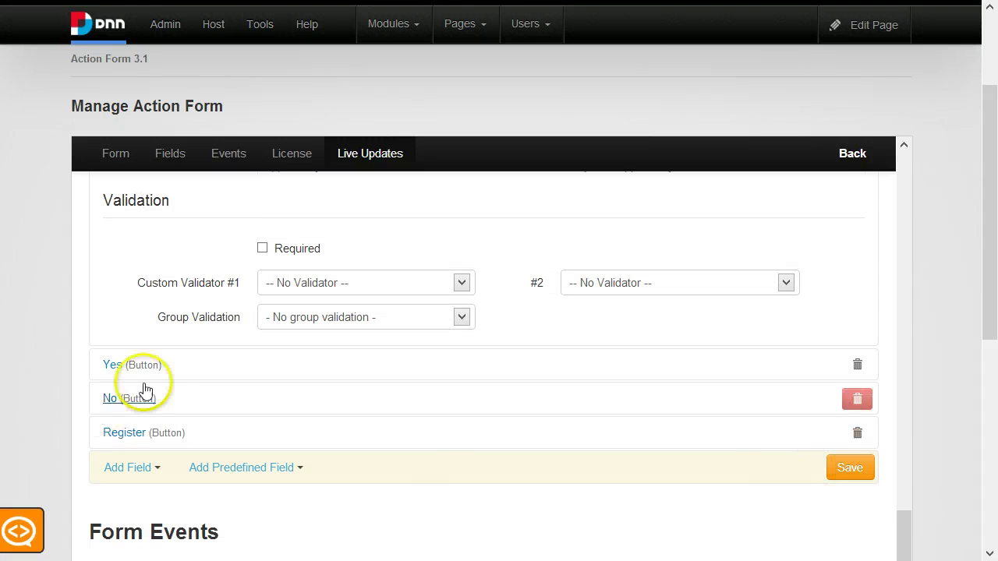
click(196, 372)
scroll(198, 380, down, 1)
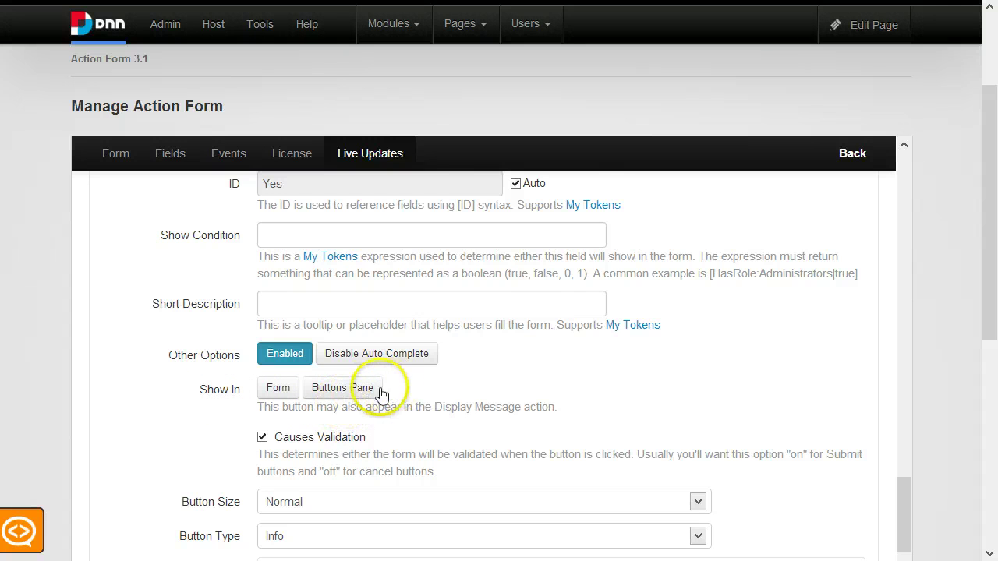
scroll(421, 406, down, 2)
scroll(366, 421, down, 2)
scroll(296, 429, down, 4)
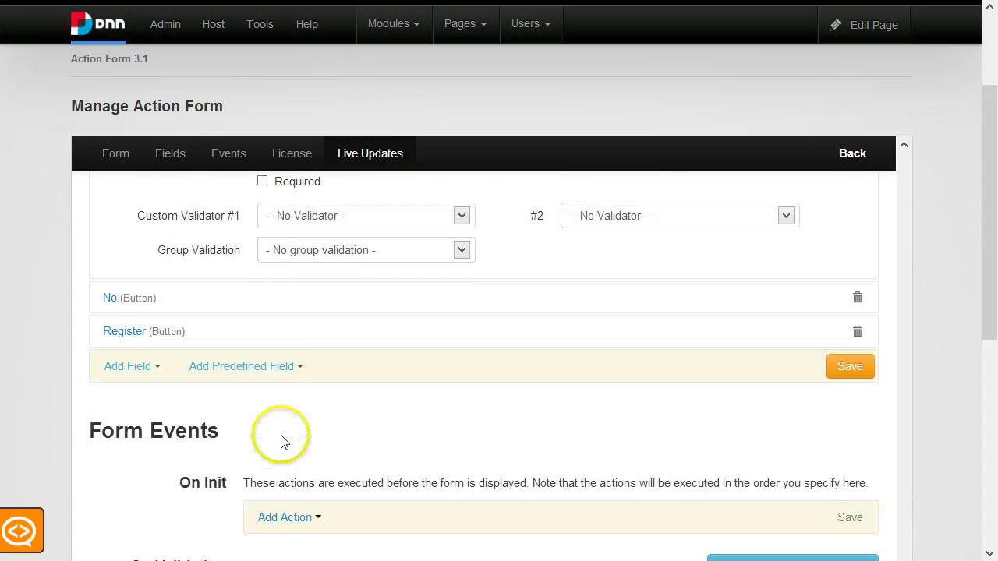
click(285, 297)
scroll(356, 416, down, 2)
scroll(356, 367, down, 2)
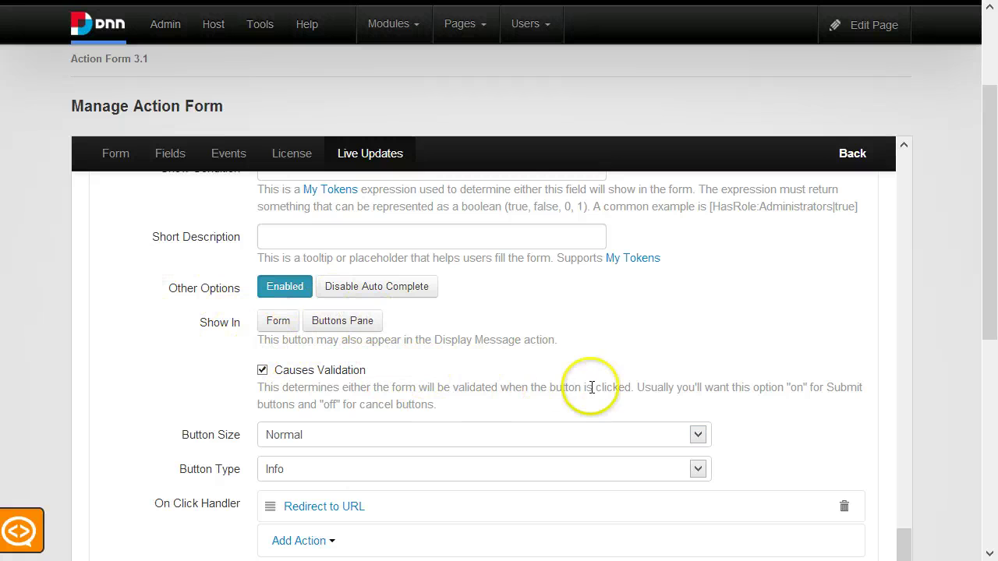
scroll(850, 436, down, 4)
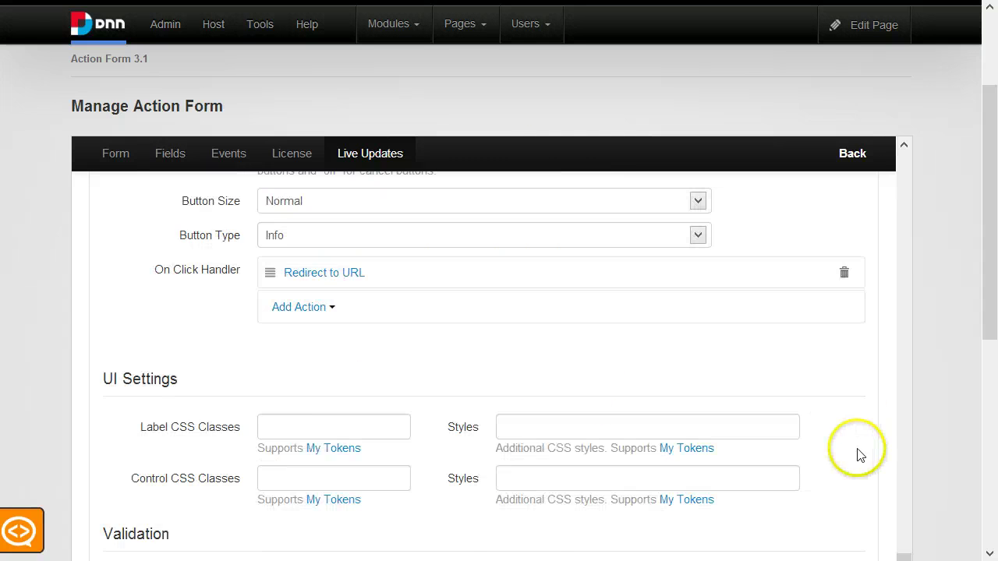
scroll(858, 456, down, 2)
click(850, 499)
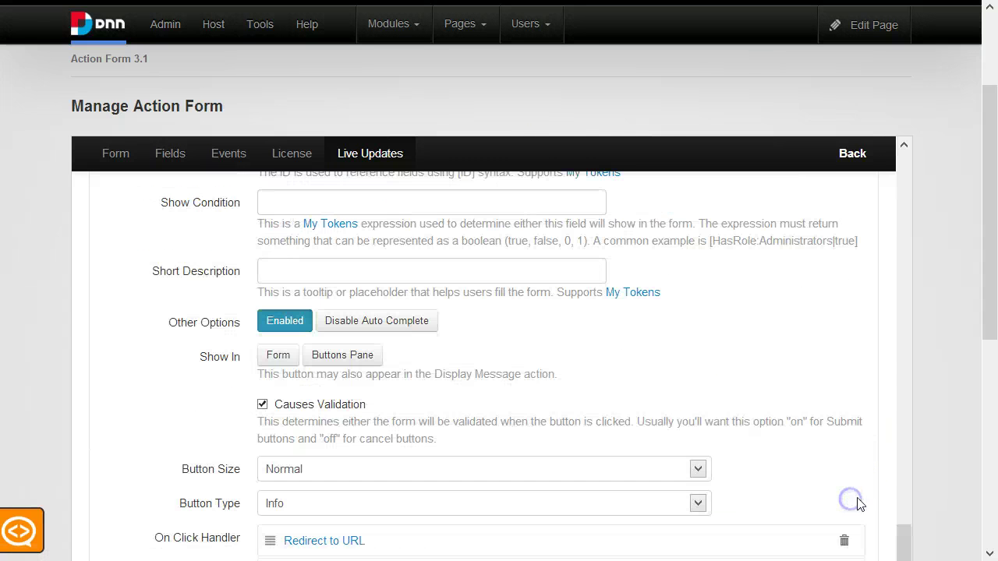
click(846, 156)
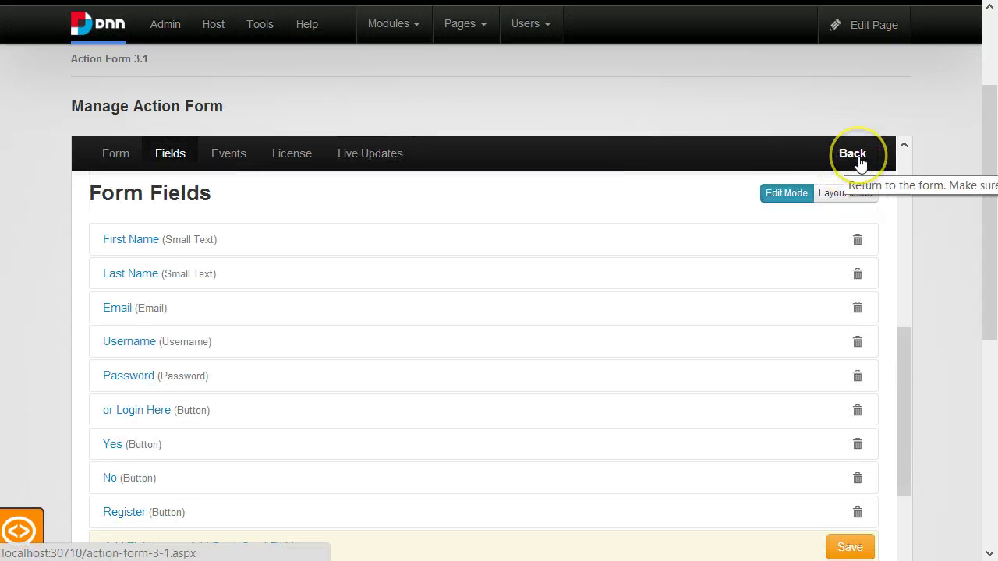
click(860, 158)
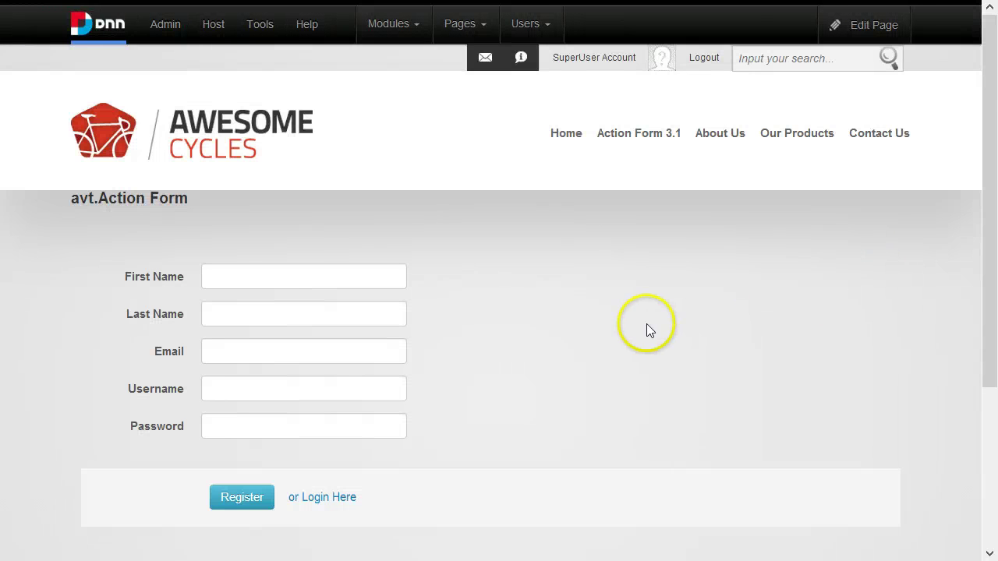
scroll(640, 328, down, 1)
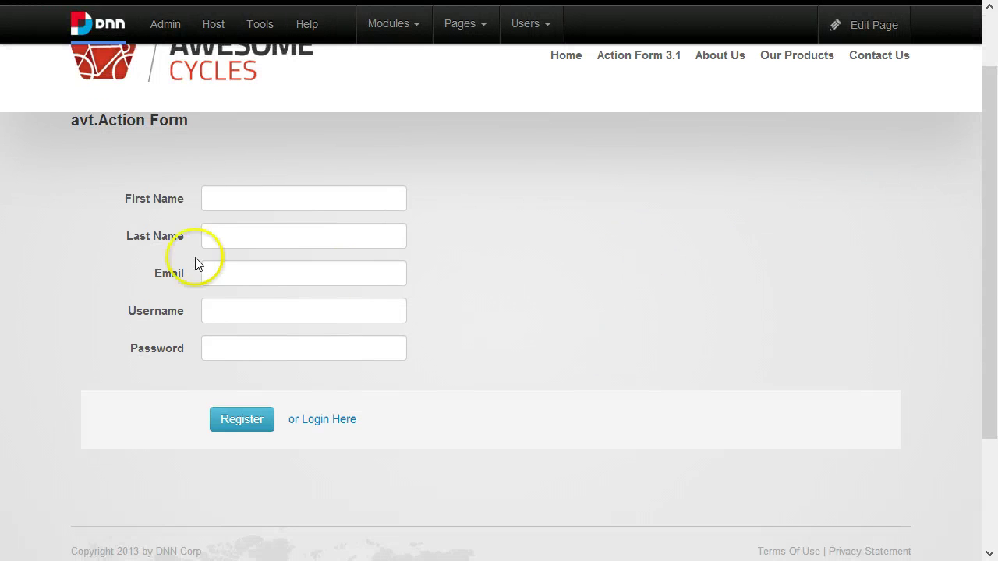
click(338, 421)
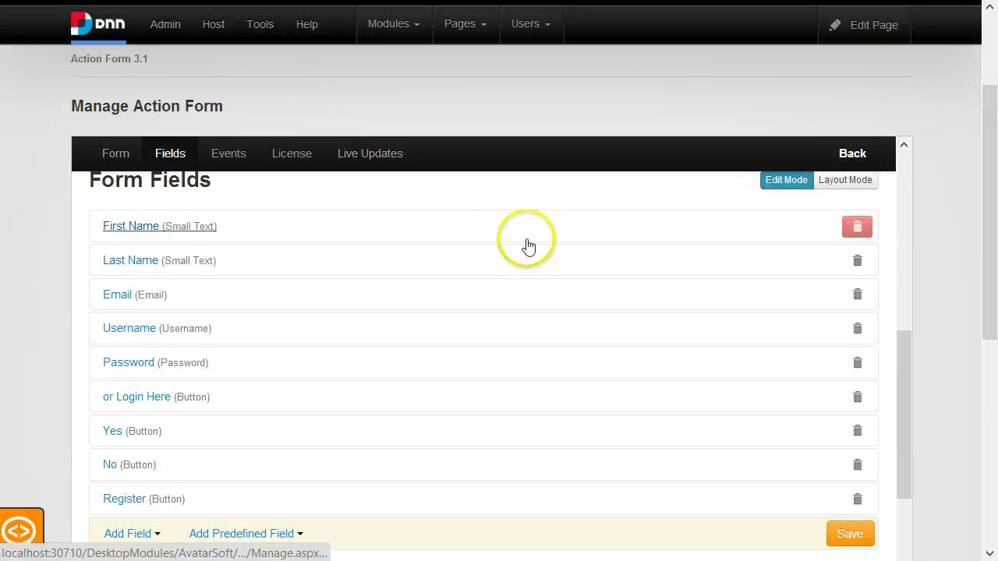
- Review the settings of the No and Yes button fields
scroll(239, 388, down, 2)
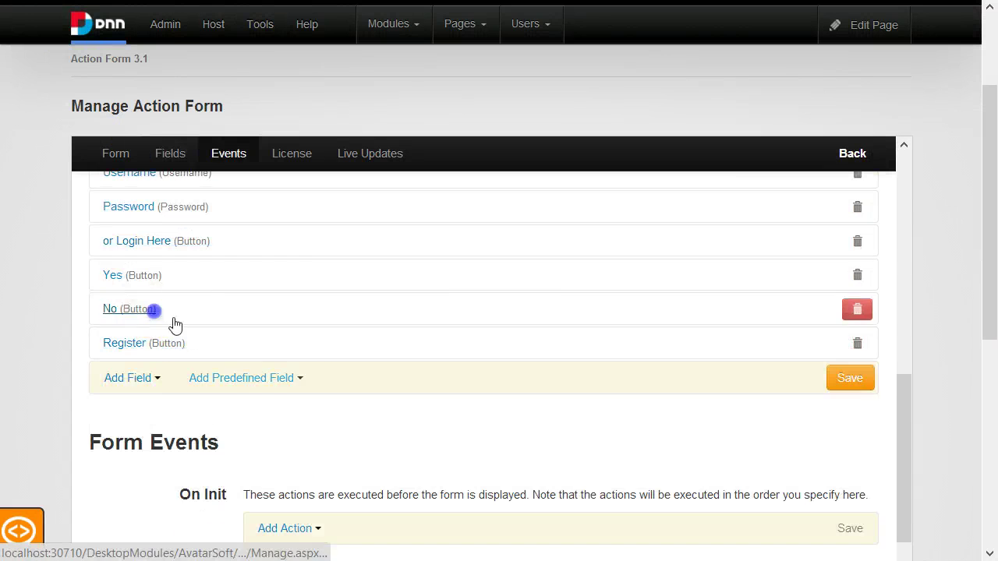
click(149, 309)
scroll(258, 435, down, 2)
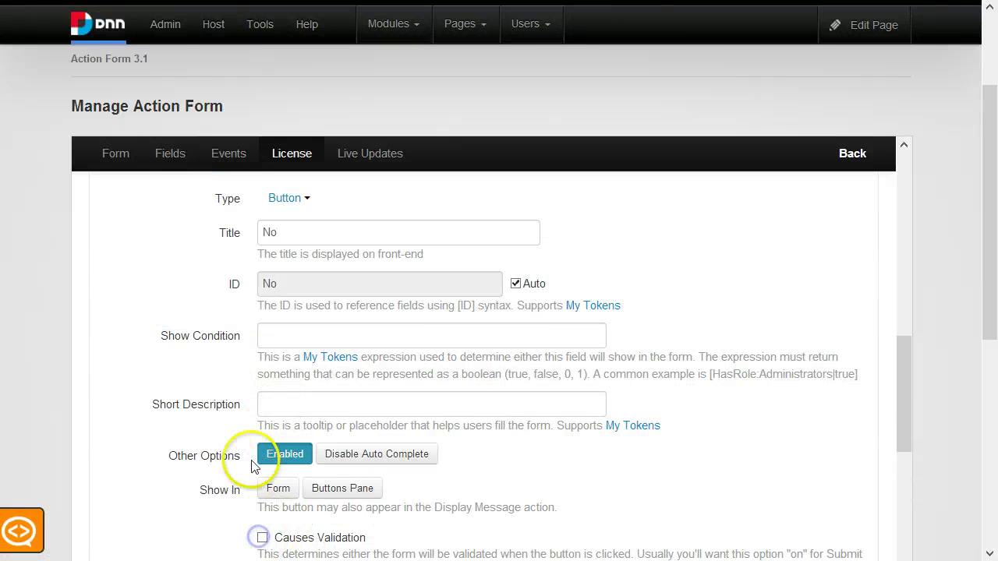
scroll(238, 442, up, 3)
click(169, 360)
scroll(234, 390, down, 3)
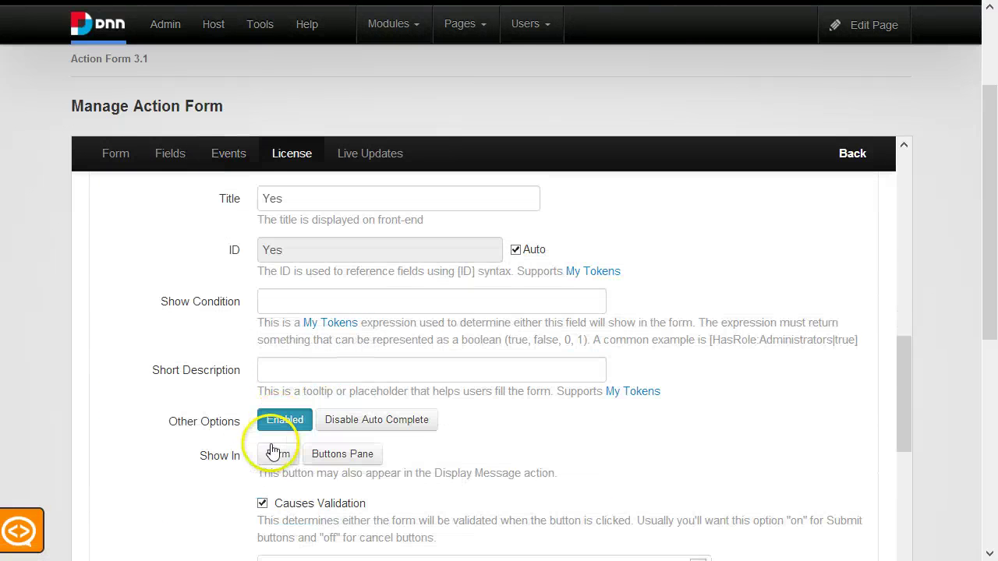
scroll(258, 437, up, 2)
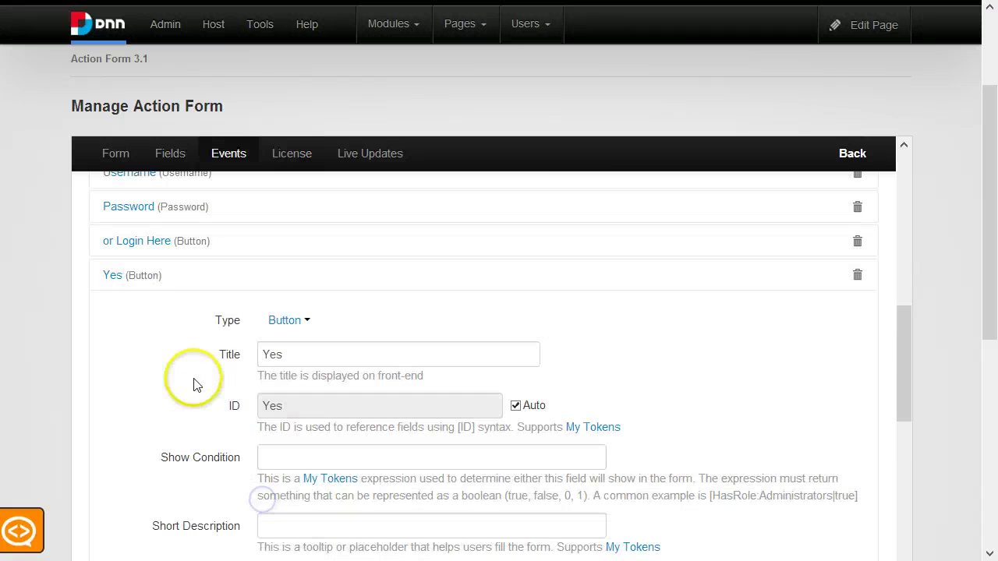
click(200, 280)
scroll(585, 355, down, 1)
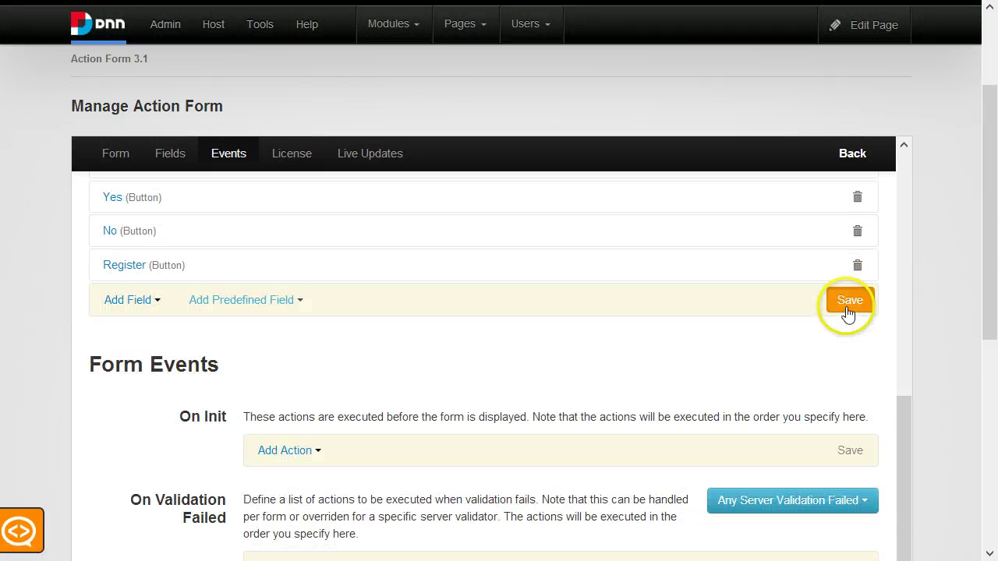
- Save, then on the live form answer No to the 'or Login Here' redirect question
click(848, 303)
scroll(851, 156, up, 3)
click(853, 154)
click(341, 499)
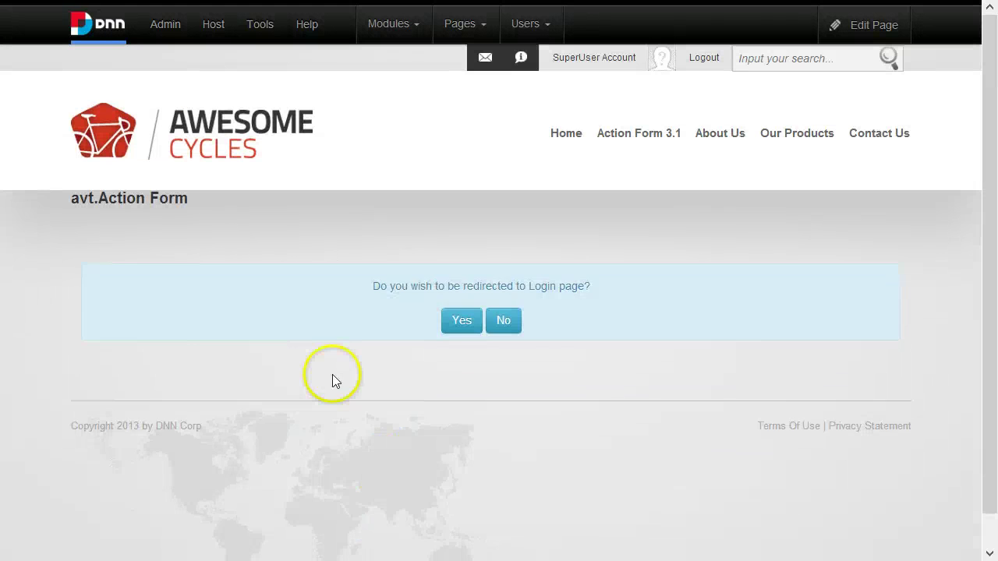
click(511, 326)
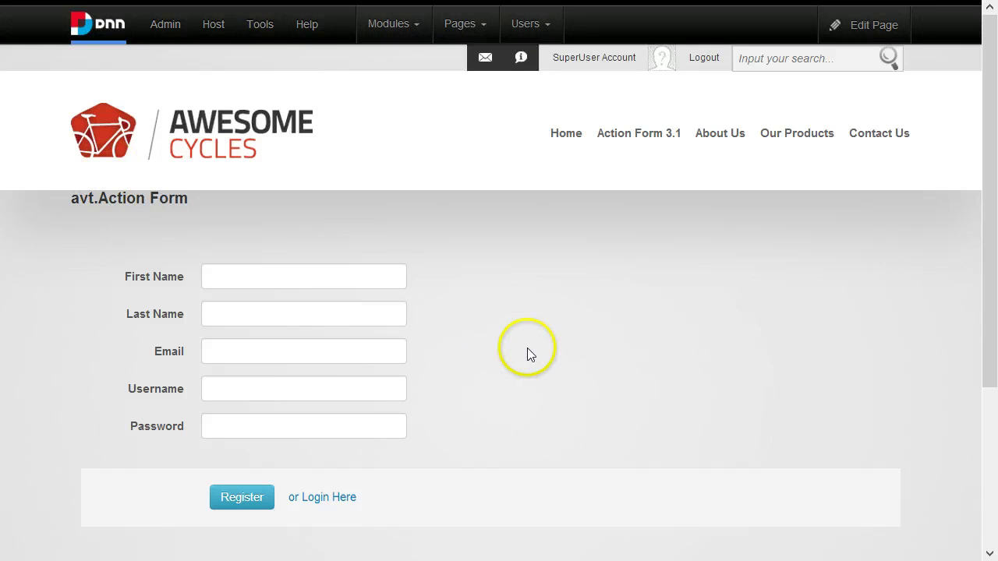
- Go back to the Manage Action Form page
right_click(569, 183)
click(585, 196)
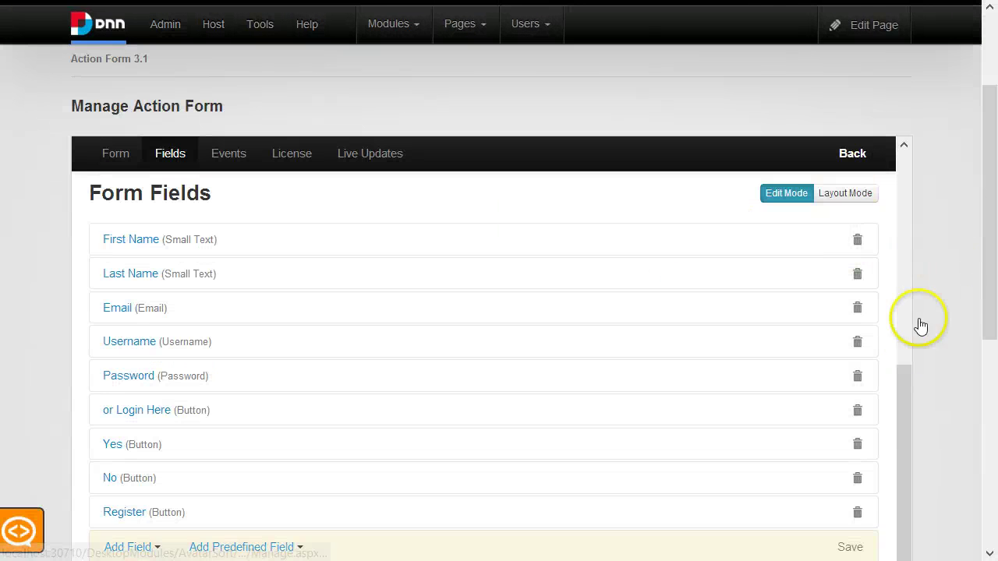
scroll(913, 347, down, 2)
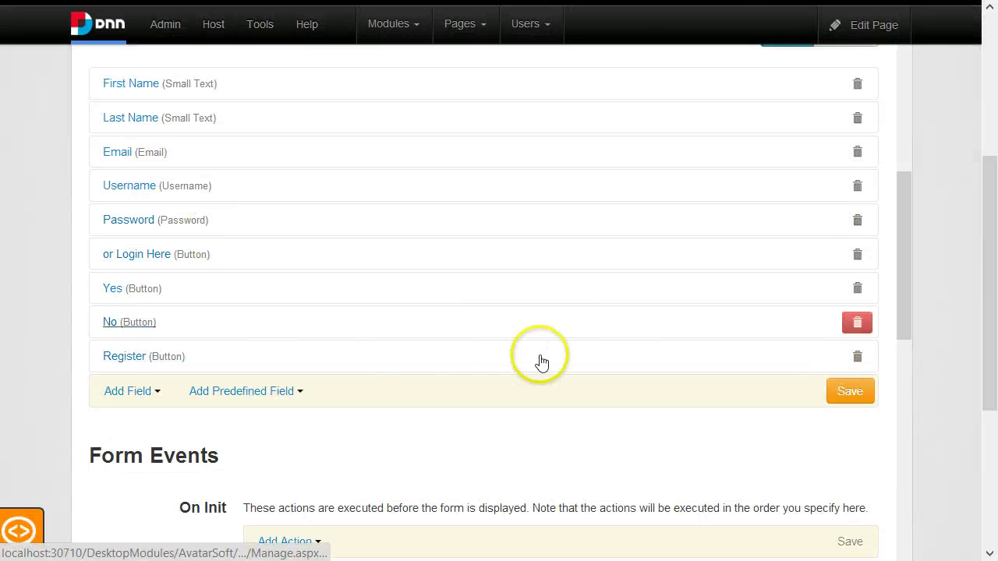
drag(906, 281, 905, 260)
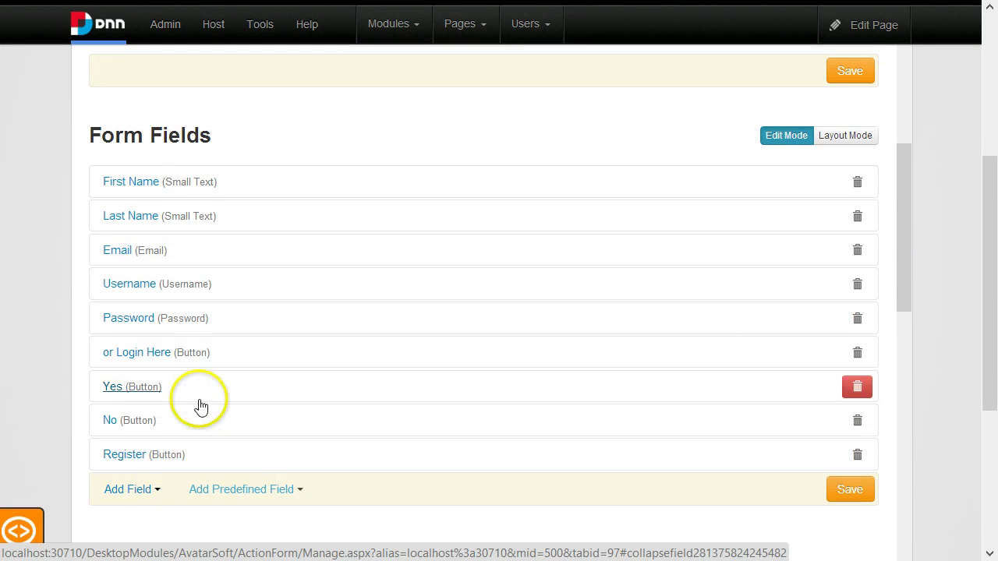
- Set 'or Login Here' to show in the form instead of the buttons pane
click(222, 362)
scroll(286, 372, down, 1)
scroll(194, 374, down, 2)
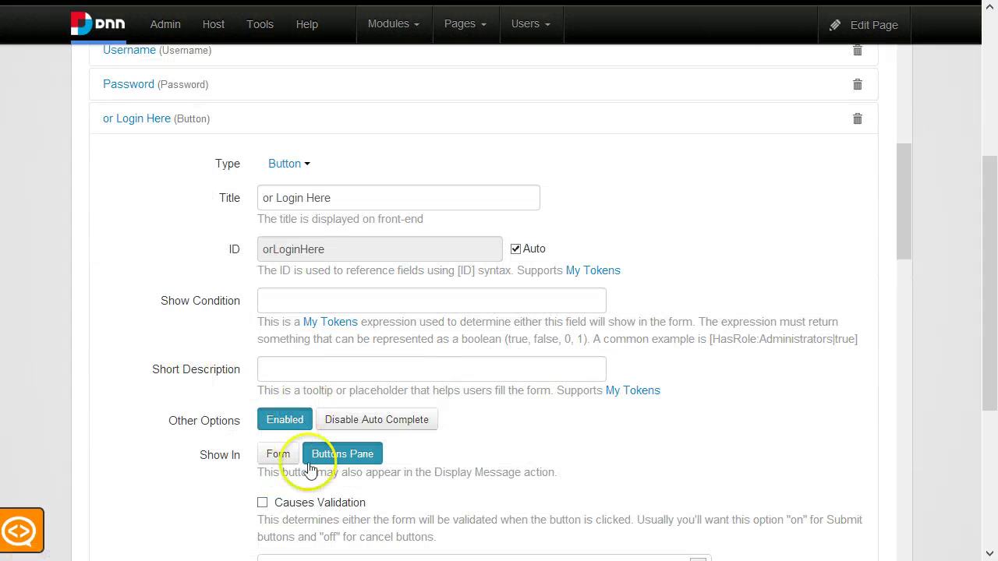
click(355, 456)
click(278, 456)
scroll(265, 356, down, 1)
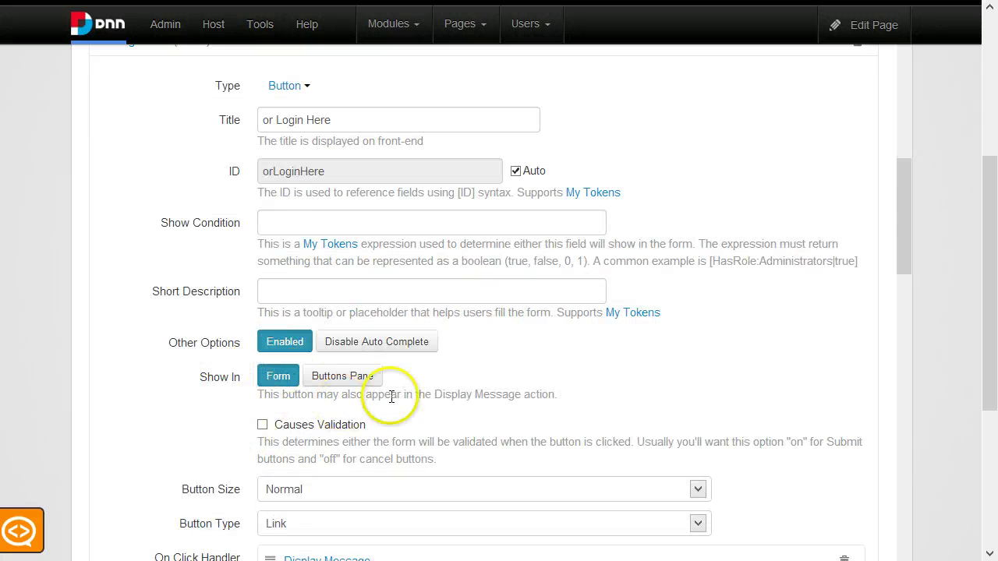
scroll(405, 359, up, 1)
scroll(441, 323, up, 1)
scroll(463, 359, down, 1)
scroll(477, 395, up, 3)
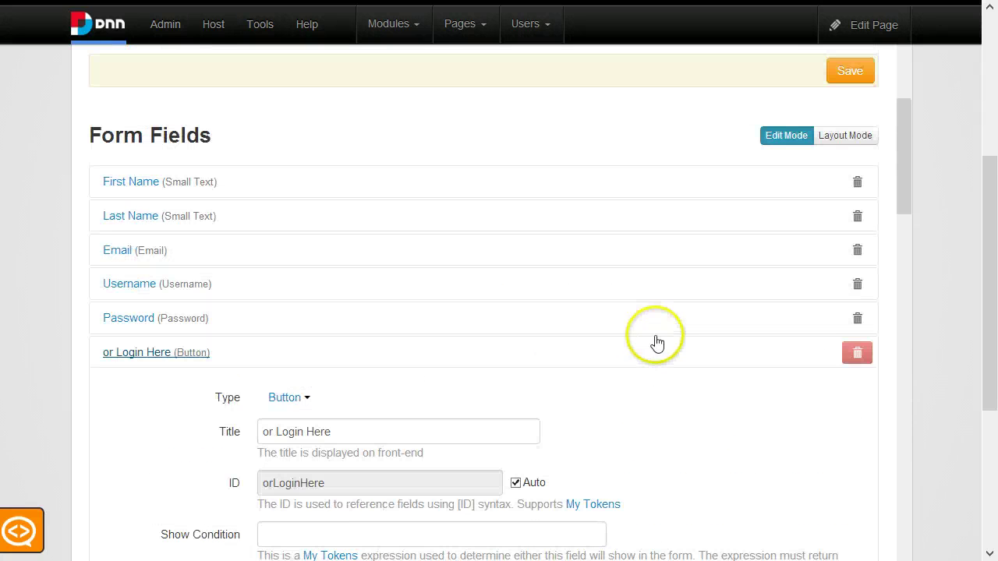
- In Layout Mode, shrink Username to half width and move 'or Login Here' beside it
click(845, 136)
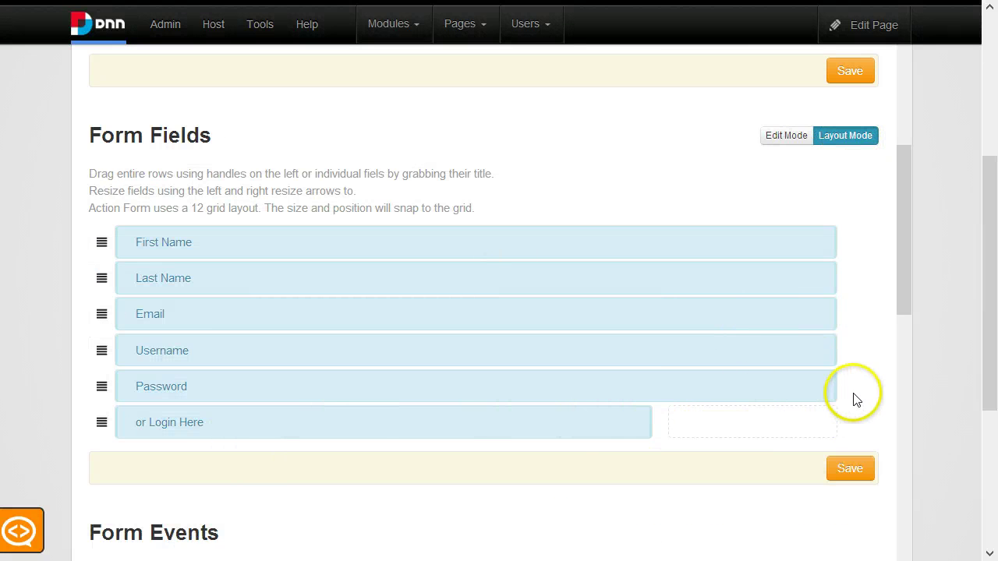
drag(832, 355, 423, 355)
drag(149, 434, 537, 352)
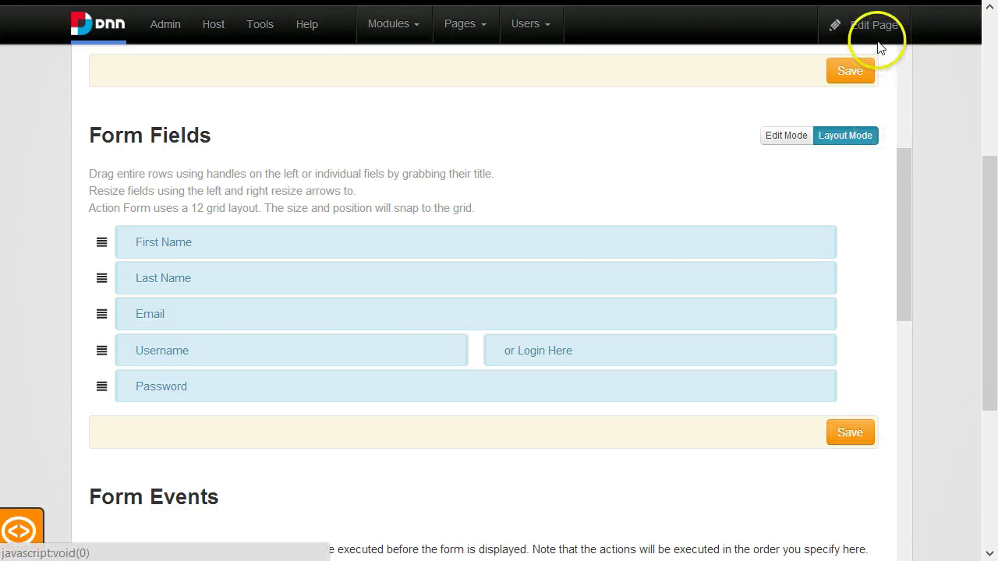
scroll(894, 184, up, 3)
scroll(884, 206, up, 4)
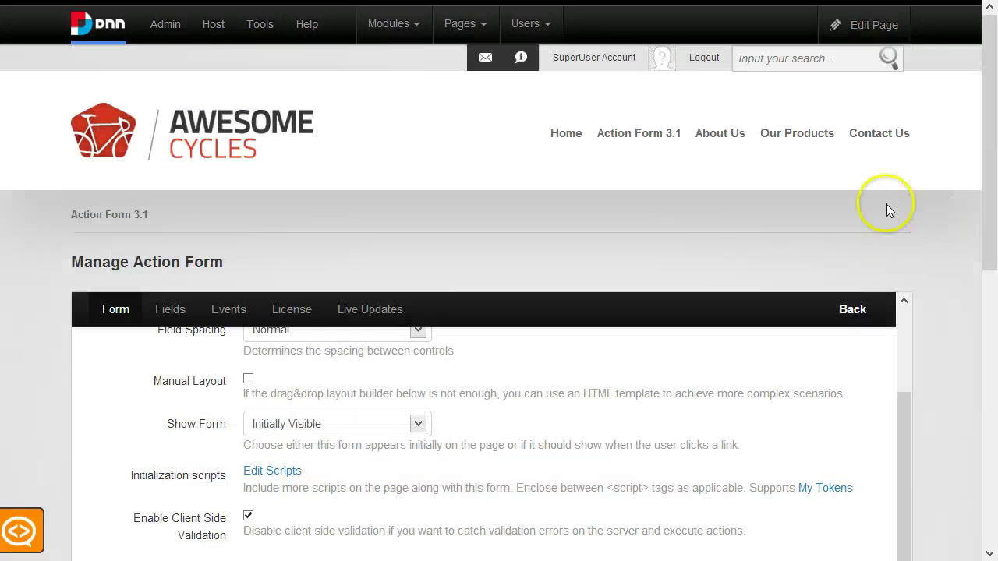
- Preview the live form, then return to the Manage Action Form page
click(855, 308)
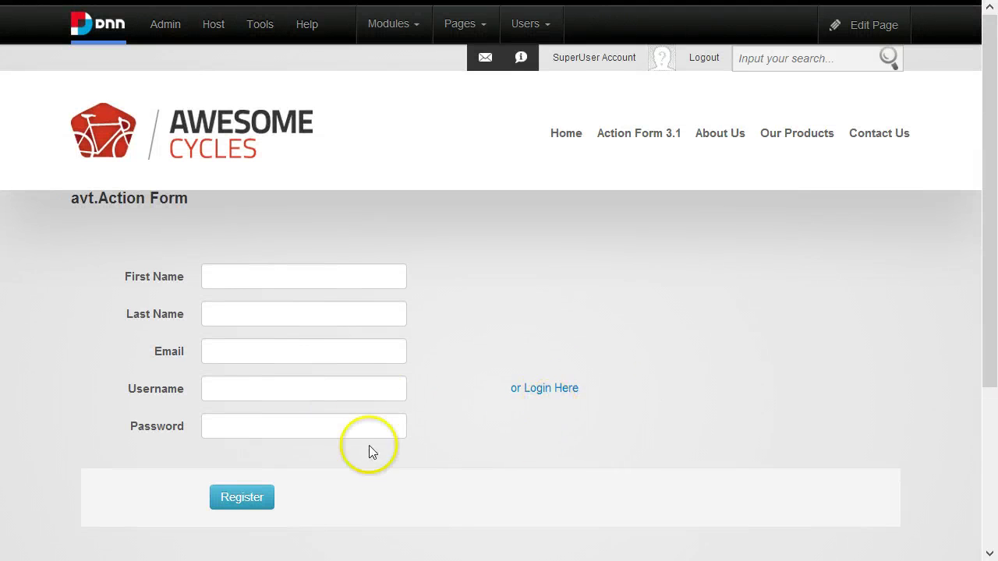
right_click(527, 321)
click(551, 334)
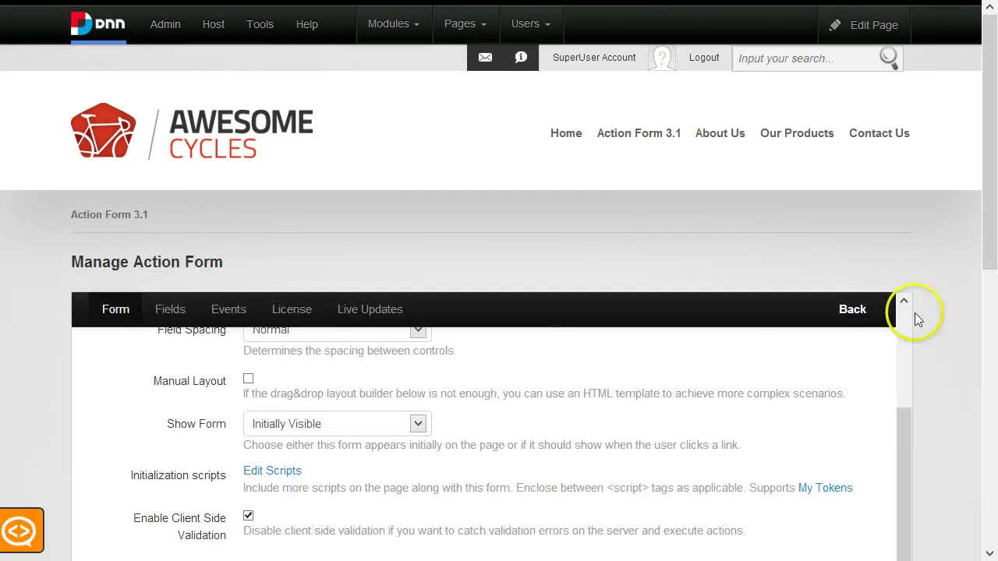
scroll(908, 348, down, 2)
scroll(863, 238, down, 4)
- Narrow the 'or Login Here' field beside Username in Layout Mode
click(853, 222)
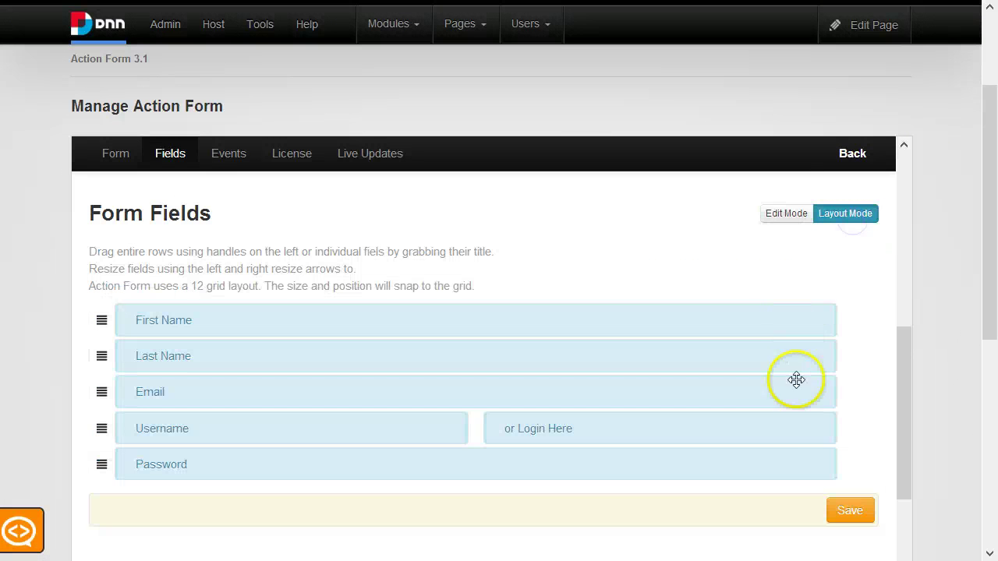
drag(824, 426, 613, 422)
scroll(891, 380, down, 1)
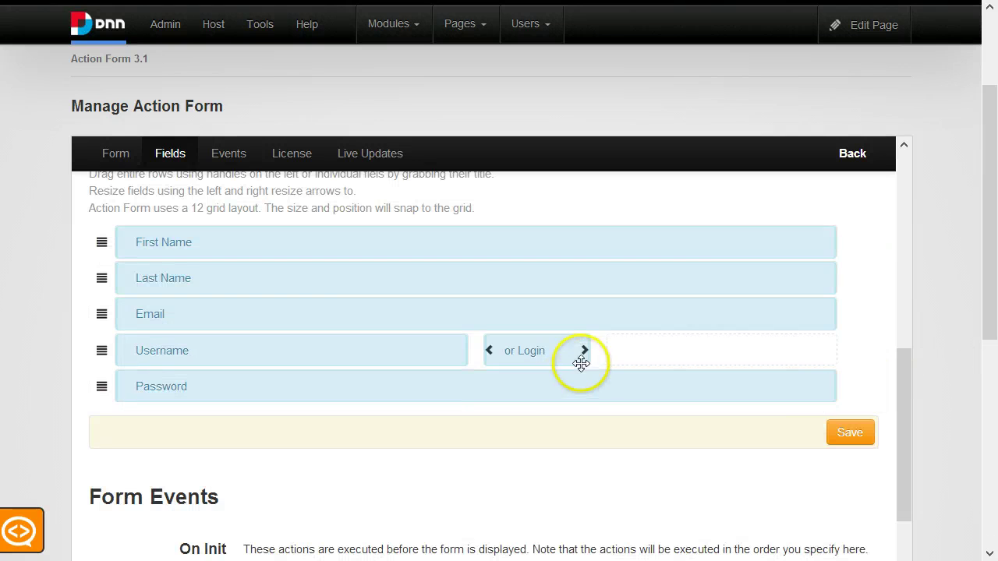
scroll(708, 287, up, 1)
- Set the 'or Login Here' button size to Small in Edit Mode
click(777, 213)
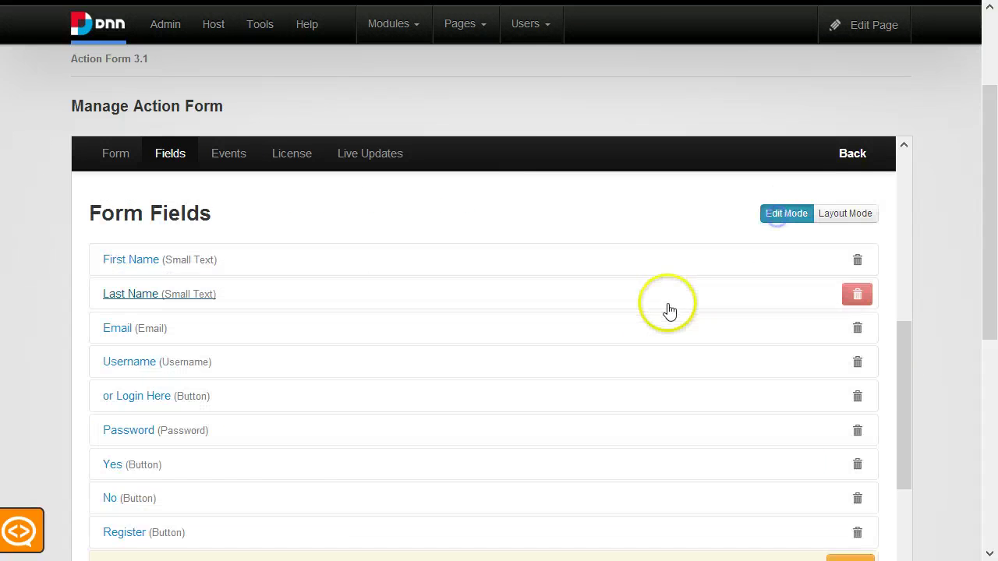
scroll(593, 345, down, 1)
click(187, 320)
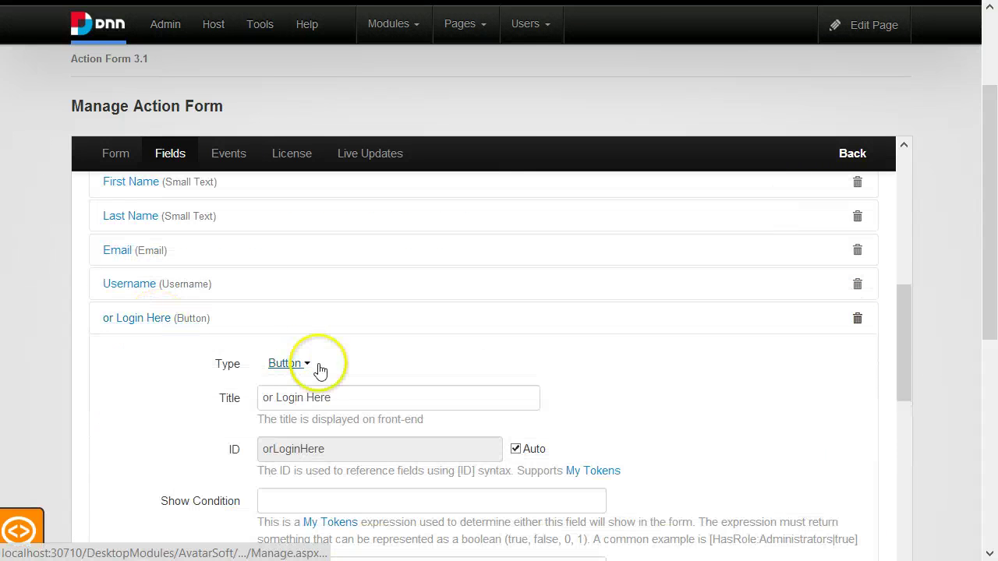
scroll(312, 488, down, 2)
scroll(335, 468, down, 1)
scroll(383, 424, down, 1)
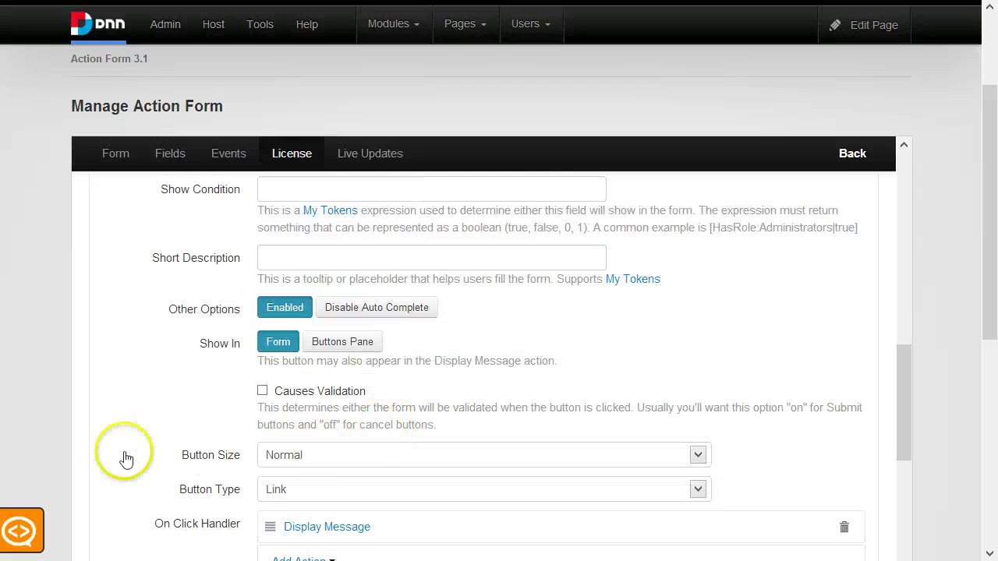
scroll(382, 385, down, 1)
click(382, 382)
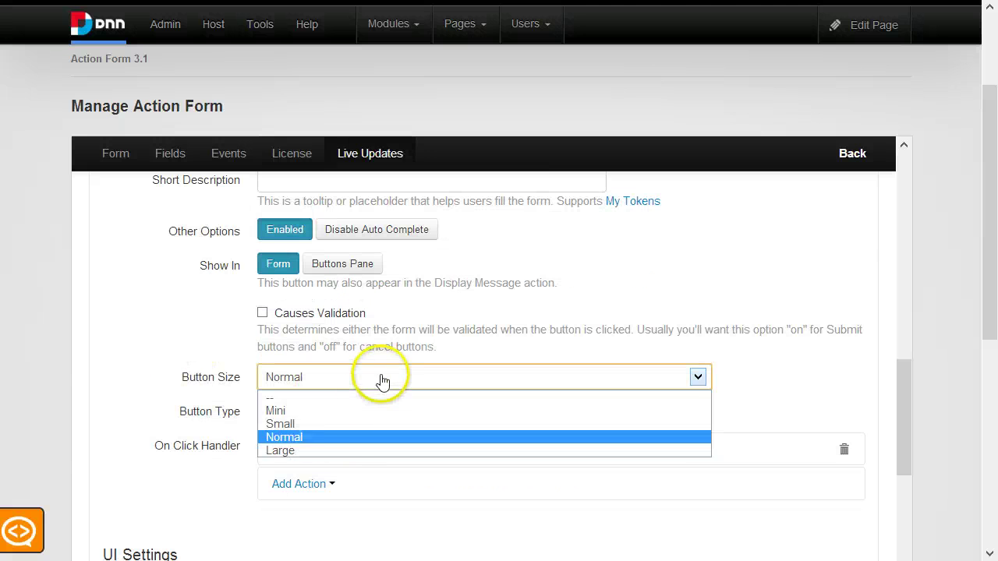
click(348, 423)
- Make it an orange Warning-type button, save, and view the live form
click(341, 419)
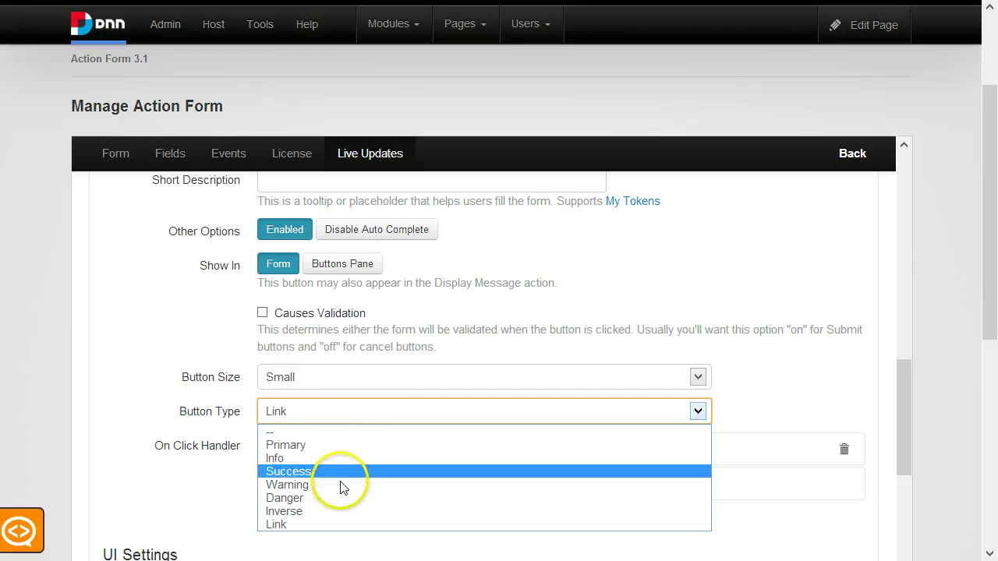
click(382, 483)
click(390, 415)
click(889, 380)
scroll(881, 382, down, 2)
scroll(606, 424, down, 1)
scroll(700, 452, down, 3)
click(850, 466)
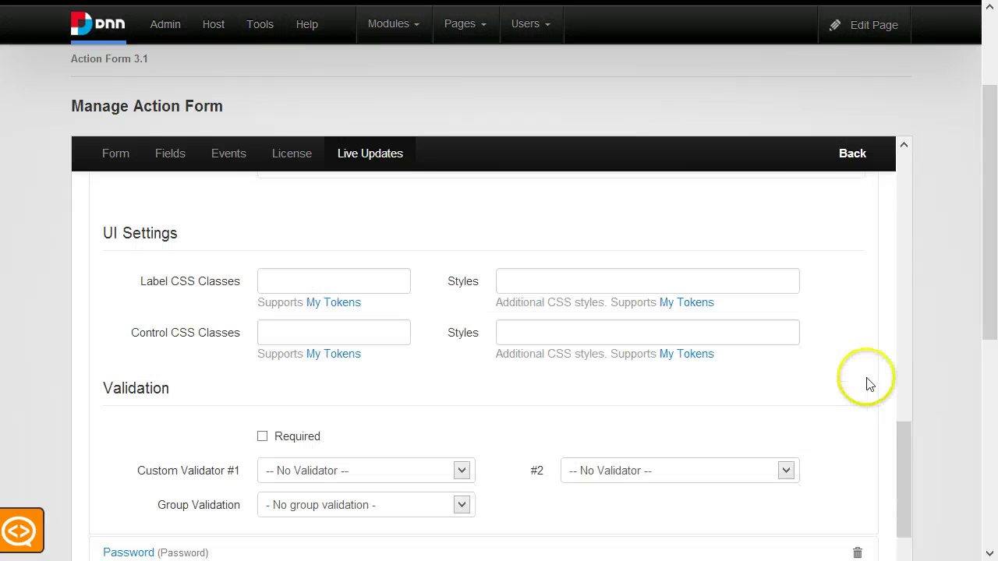
click(858, 160)
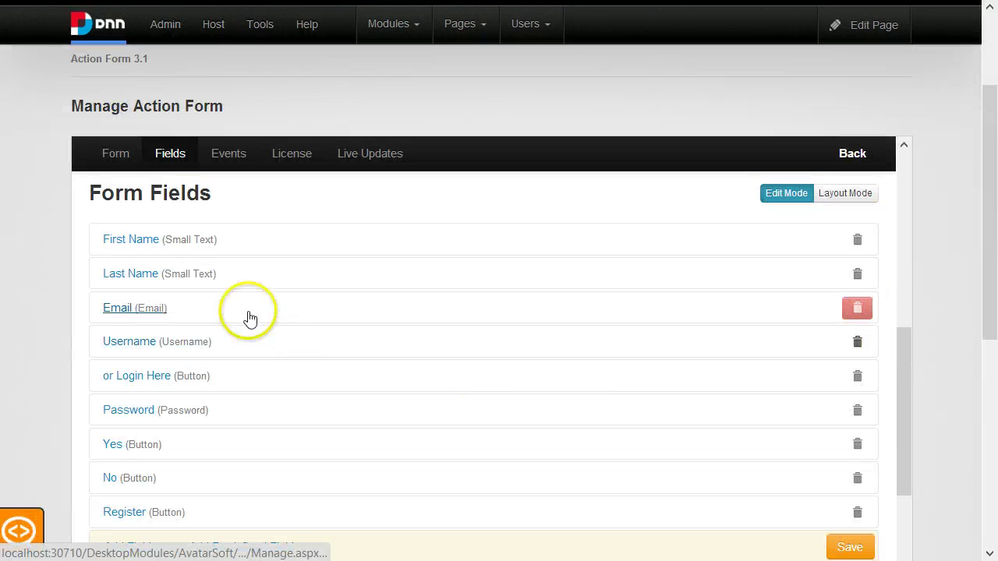
- Inspect the First Name field's control Styles box, then collapse its settings
click(223, 238)
scroll(263, 290, down, 1)
scroll(575, 390, down, 3)
scroll(570, 453, down, 1)
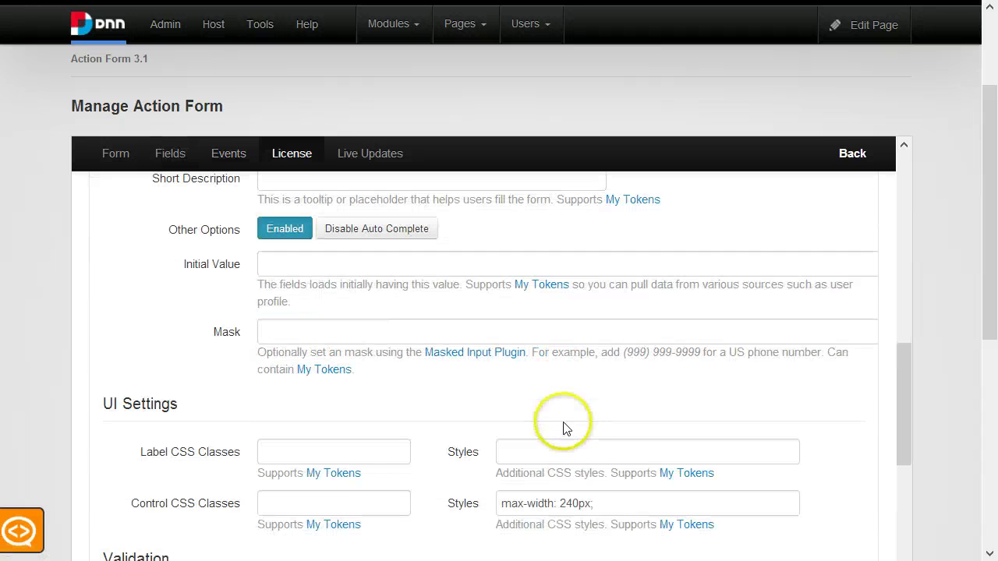
click(616, 503)
scroll(445, 439, up, 4)
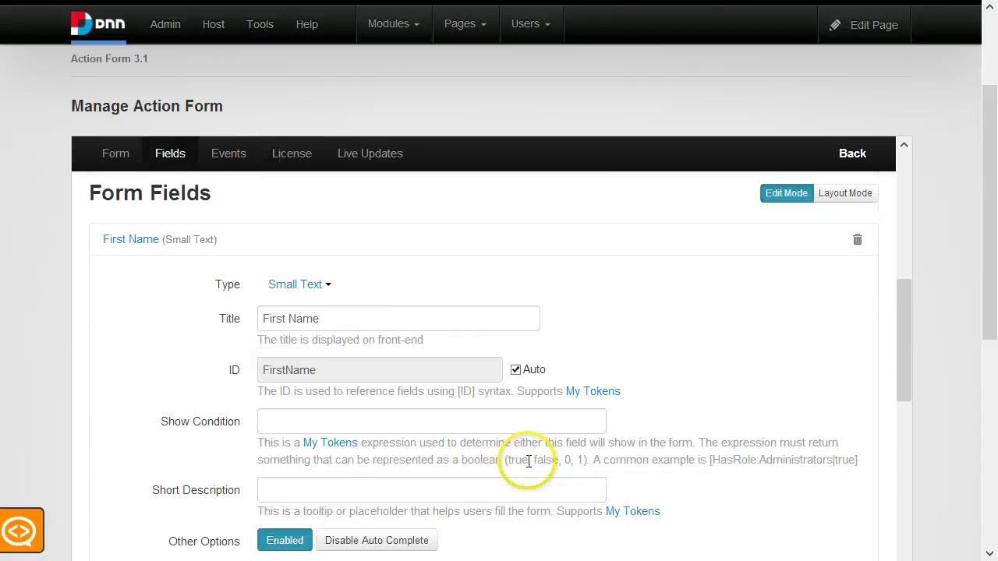
scroll(613, 491, down, 3)
scroll(630, 492, down, 1)
drag(635, 425, 465, 421)
scroll(597, 470, up, 1)
- Delete the width style from Username's control Styles and try the widened input
scroll(592, 463, up, 3)
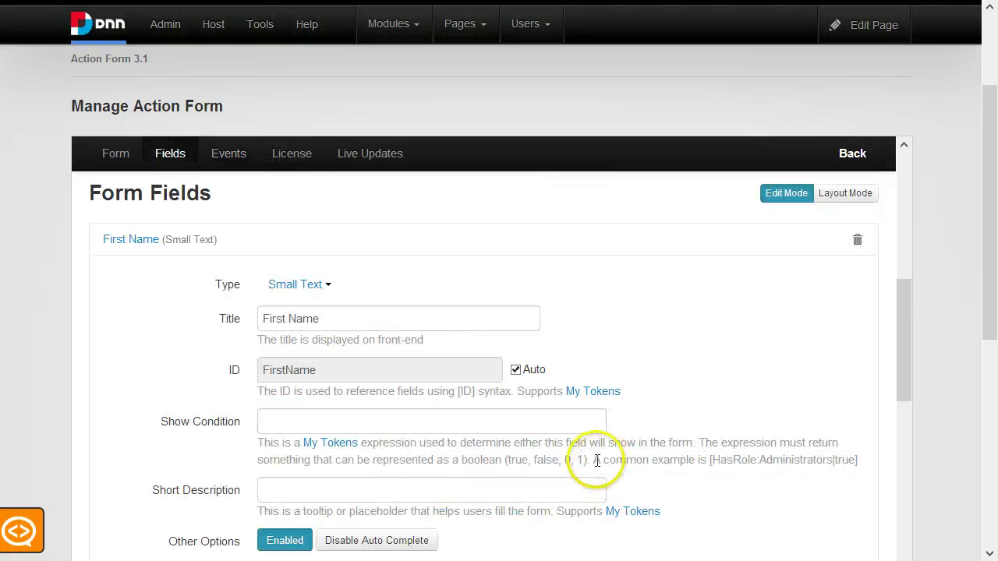
click(333, 248)
click(232, 344)
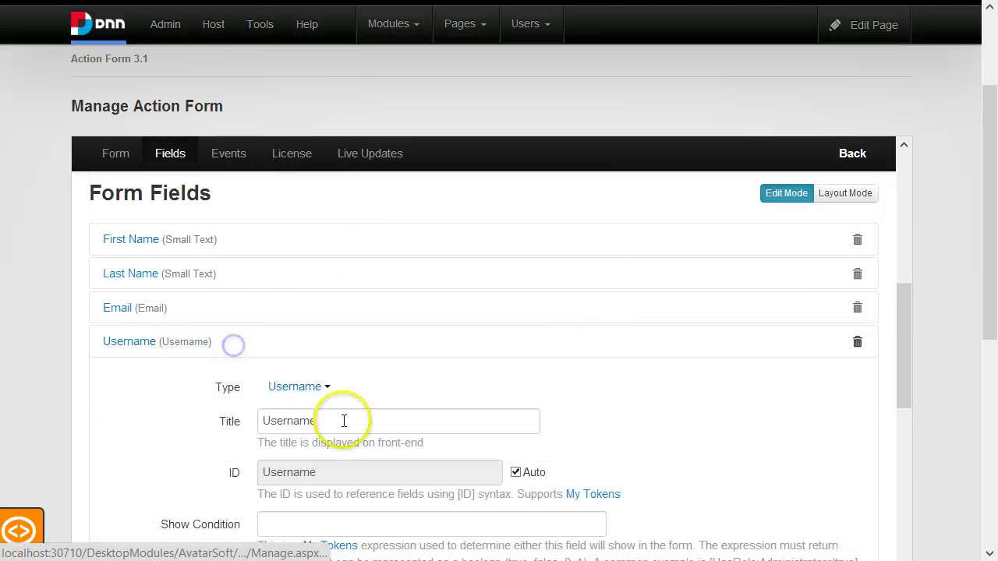
scroll(564, 434, down, 3)
scroll(624, 463, down, 1)
drag(627, 461, 403, 466)
key(BackSpace)
scroll(835, 374, down, 4)
scroll(857, 519, up, 2)
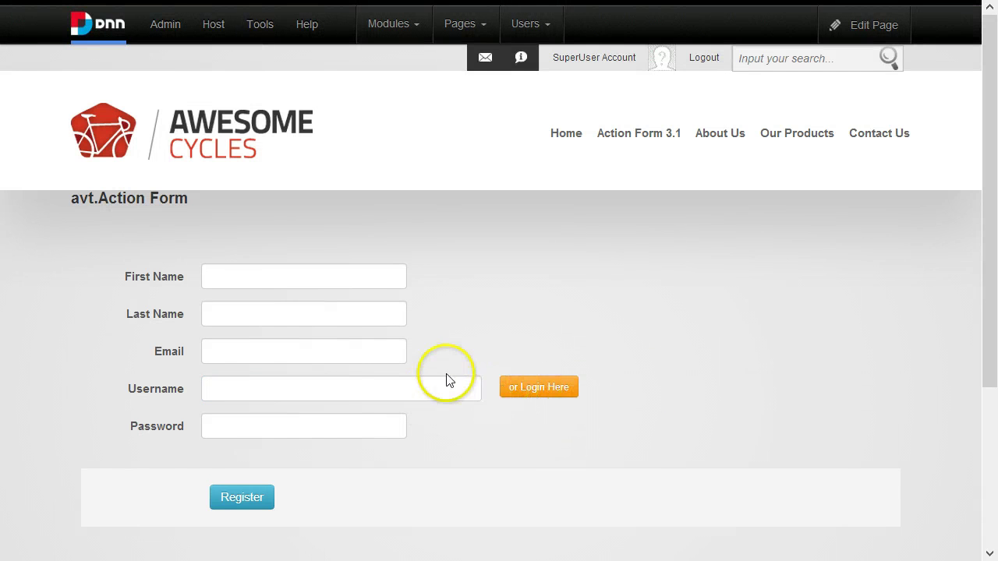
click(439, 379)
click(514, 444)
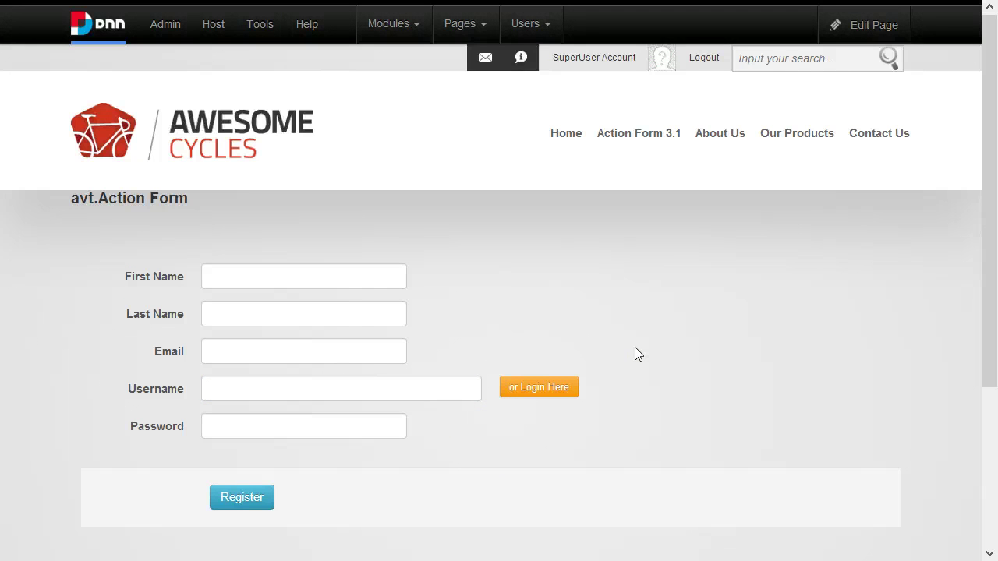
click(138, 431)
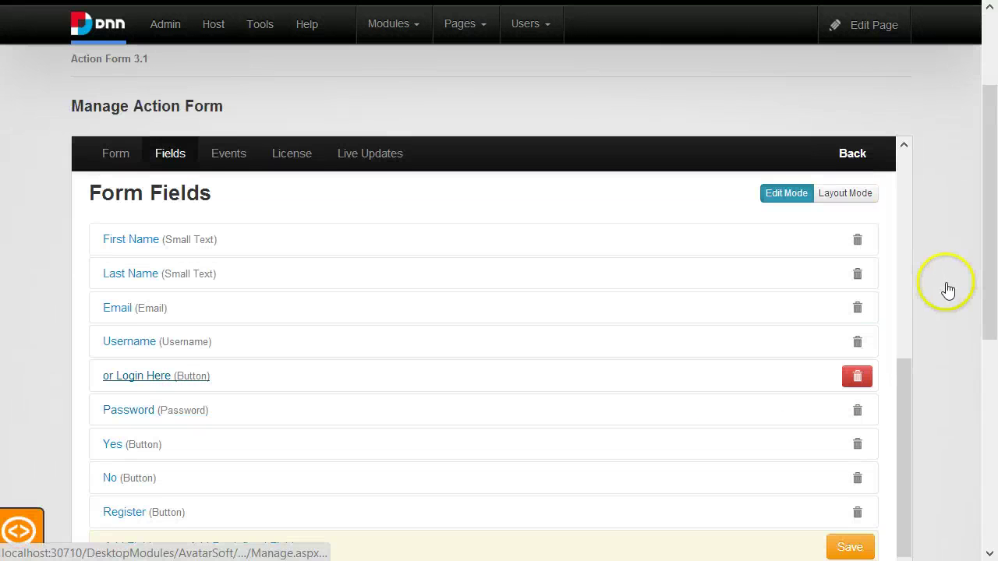
- Add a new Small Text field below Password
scroll(945, 286, down, 2)
scroll(946, 286, down, 2)
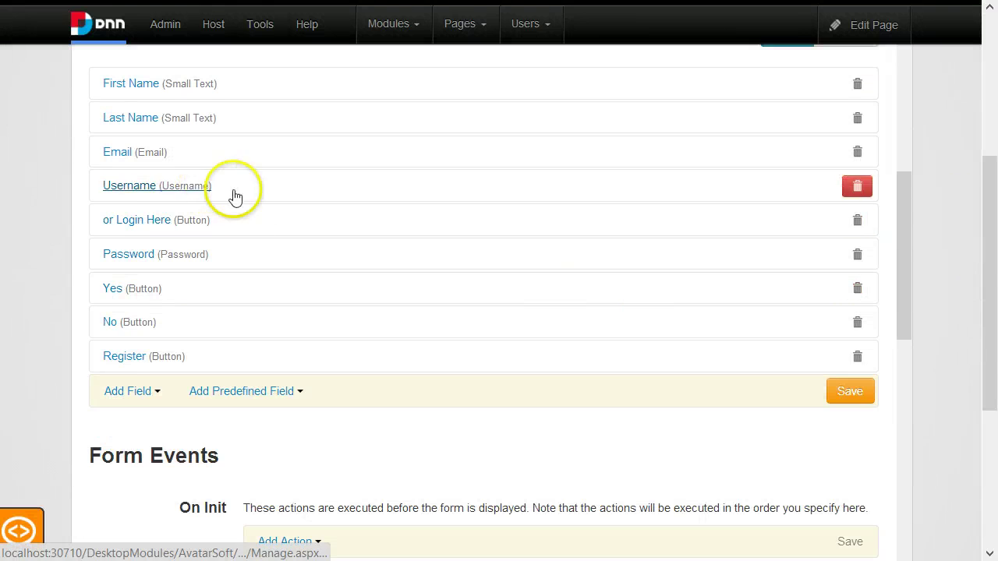
click(131, 391)
scroll(152, 421, down, 2)
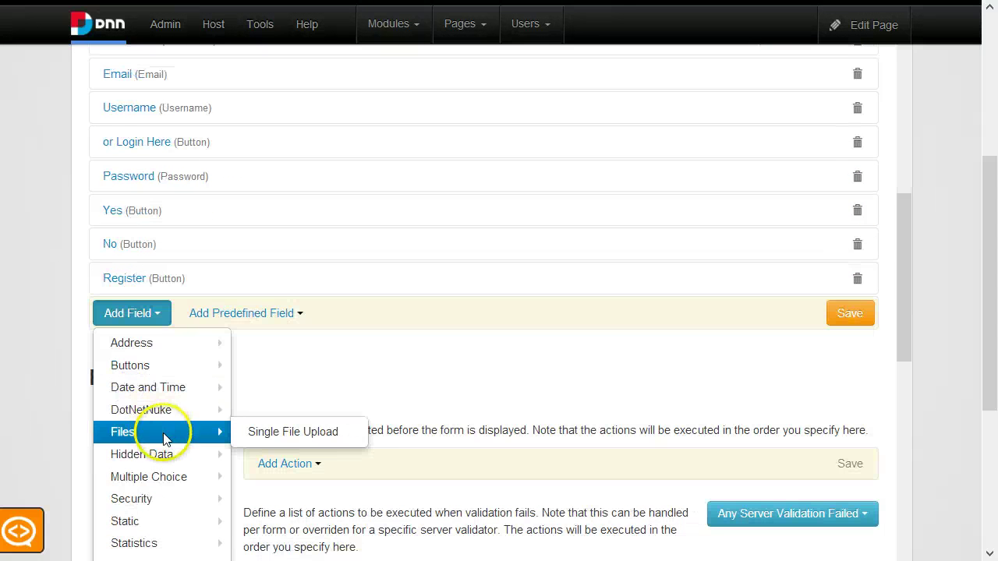
scroll(170, 421, down, 2)
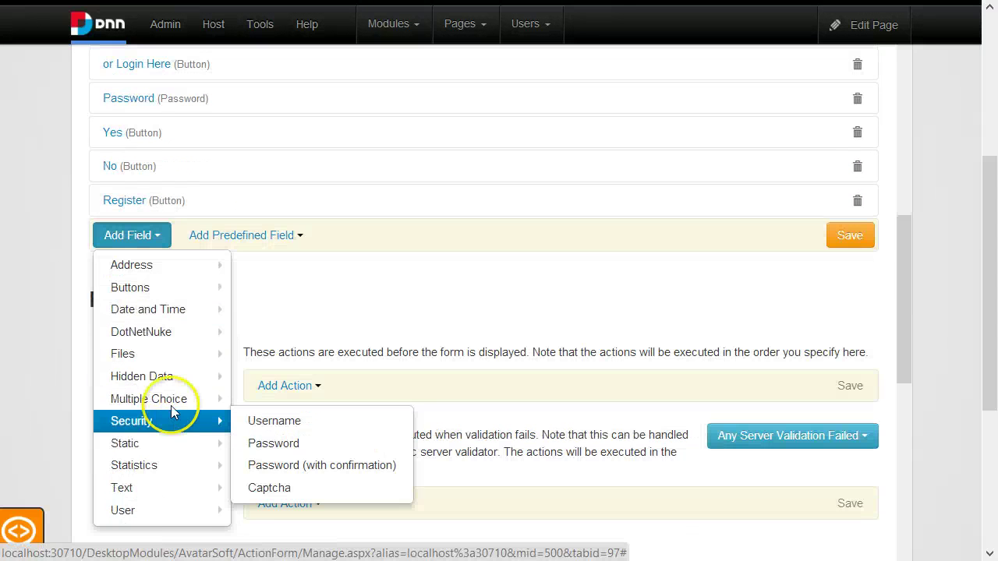
mouse_move(121, 488)
click(251, 488)
scroll(305, 335, down, 2)
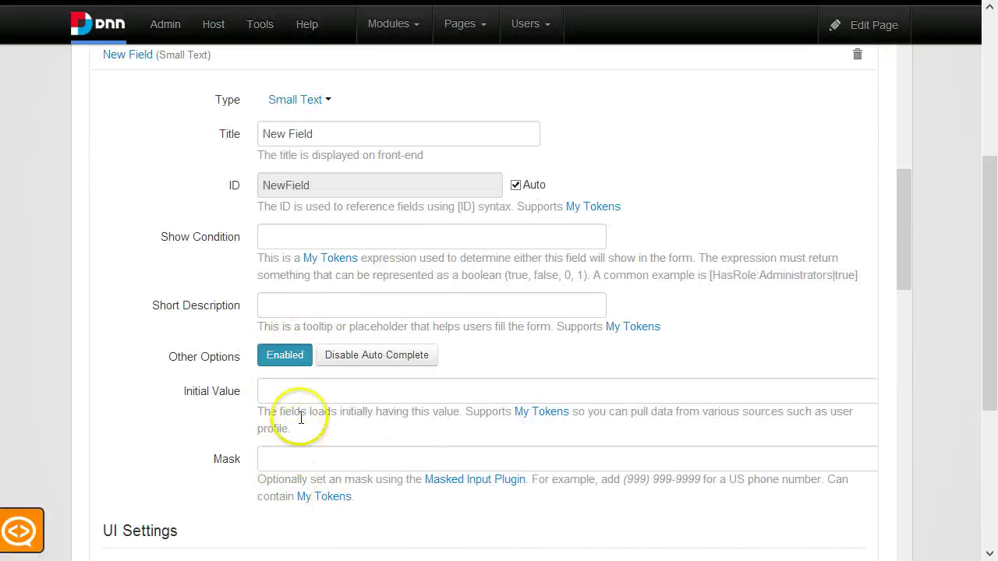
- Retitle the new field to 'Phone'
click(284, 456)
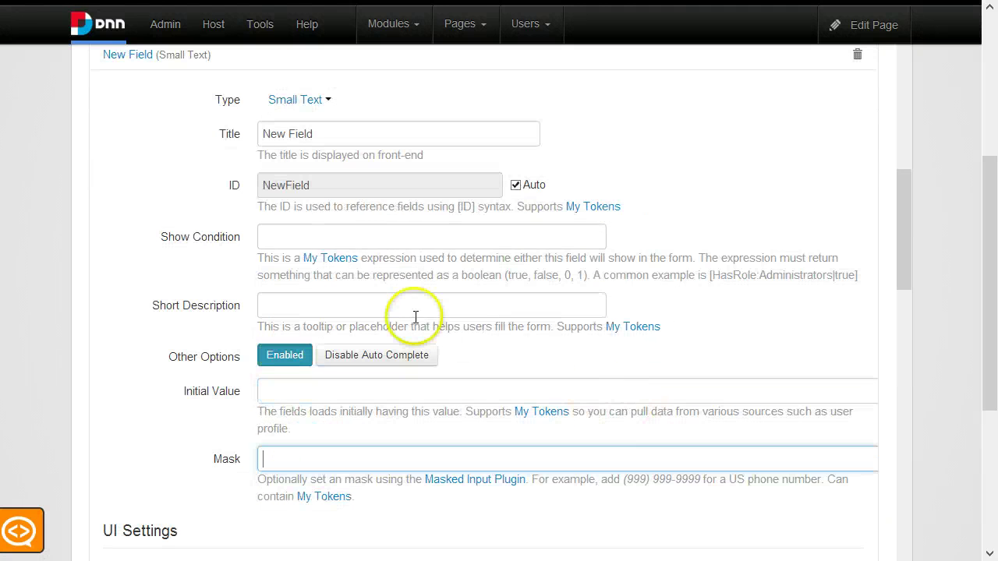
click(339, 133)
click(323, 100)
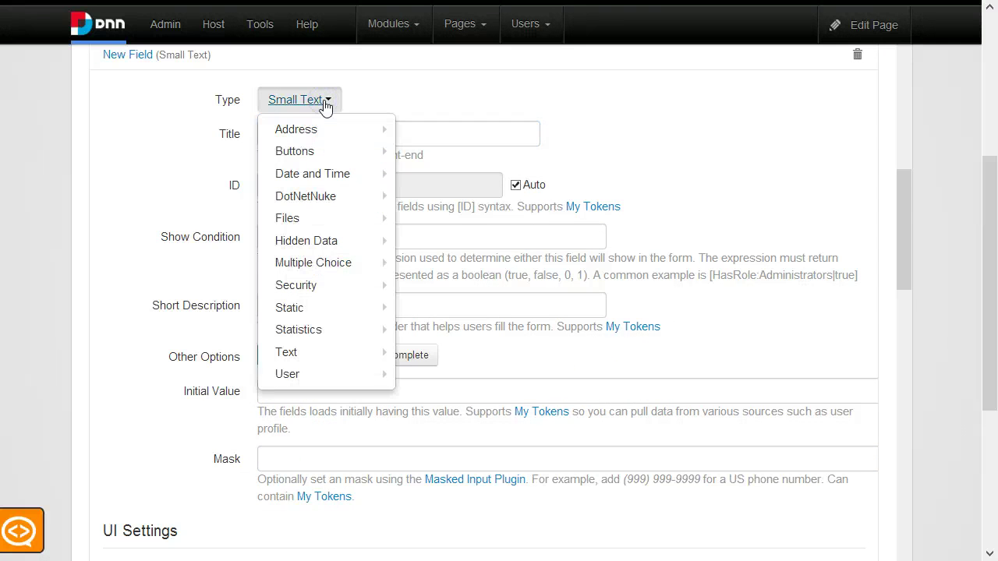
click(407, 102)
drag(314, 134, 143, 141)
text(Phone)
scroll(222, 198, down, 1)
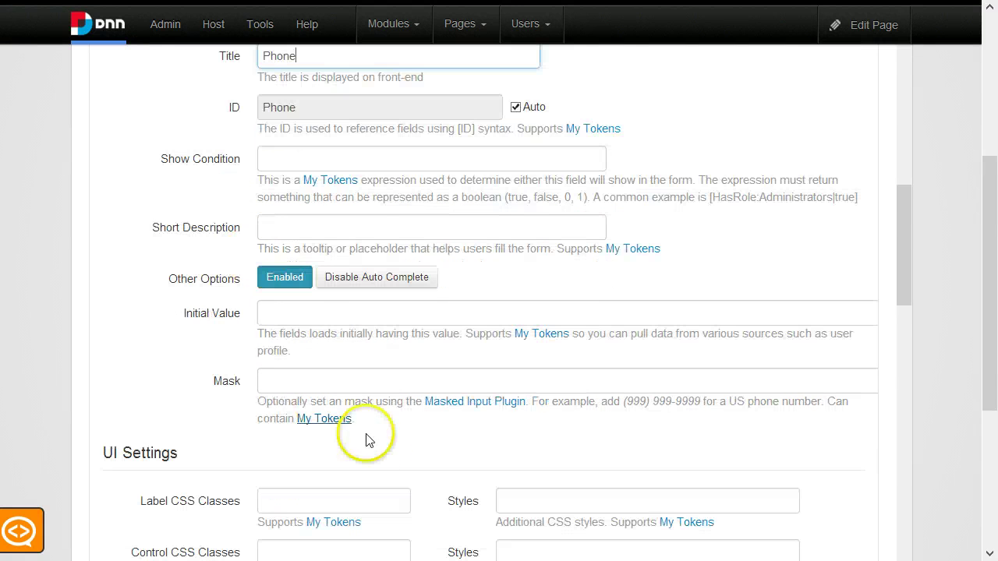
click(319, 381)
click(626, 399)
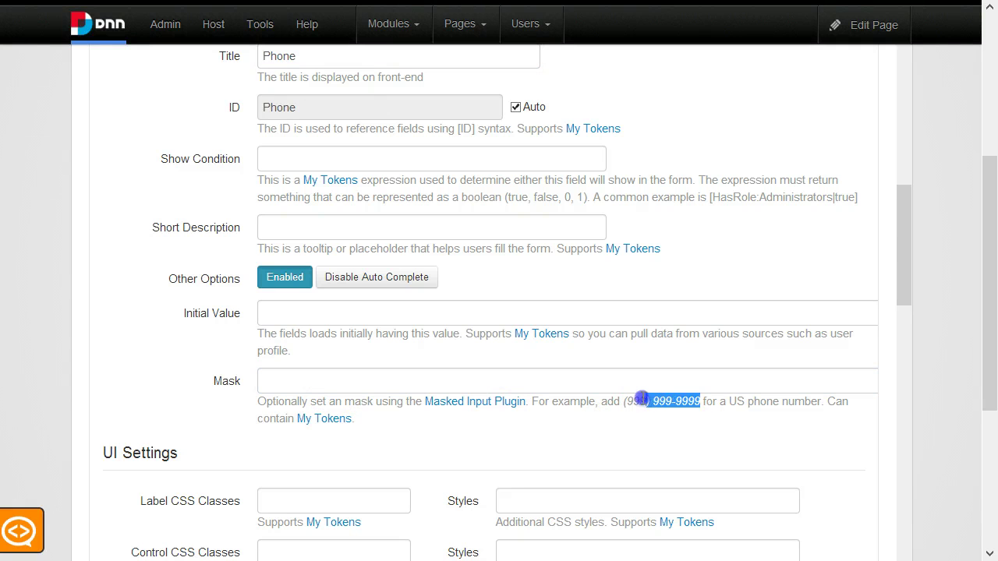
click(446, 372)
text((999) 999-9999)
scroll(753, 470, down, 3)
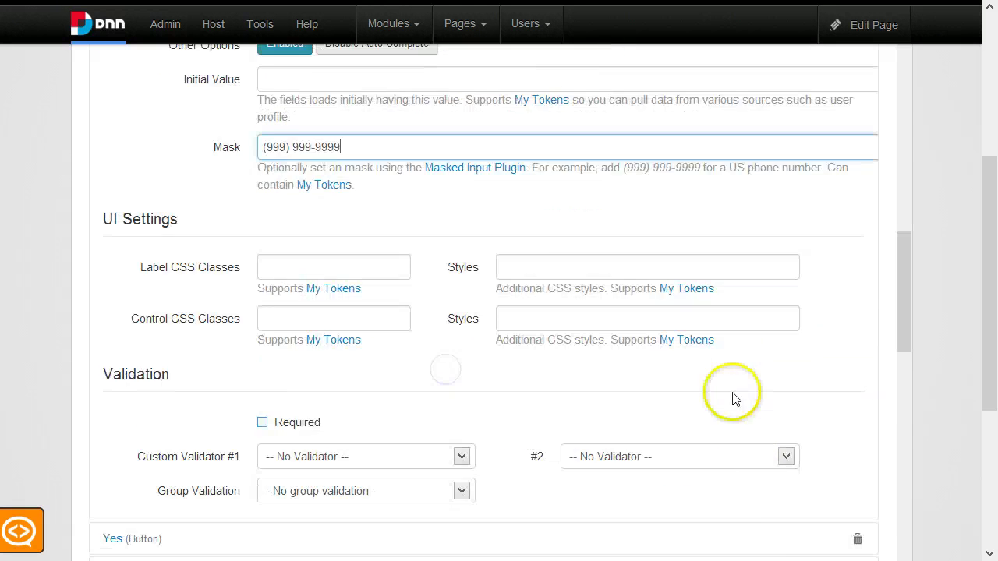
scroll(851, 430, down, 4)
scroll(838, 335, down, 10)
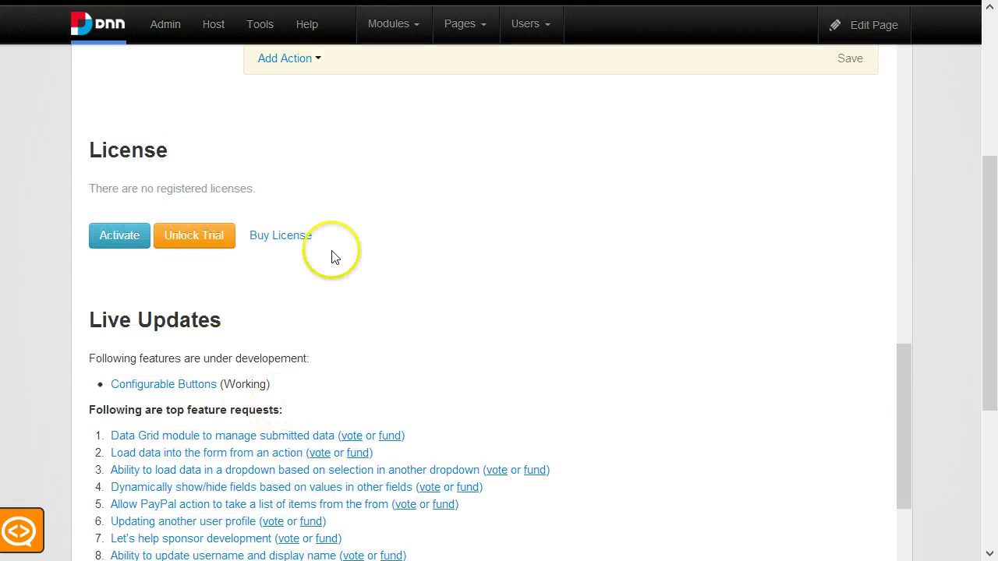
scroll(312, 249, up, 10)
scroll(896, 133, up, 2)
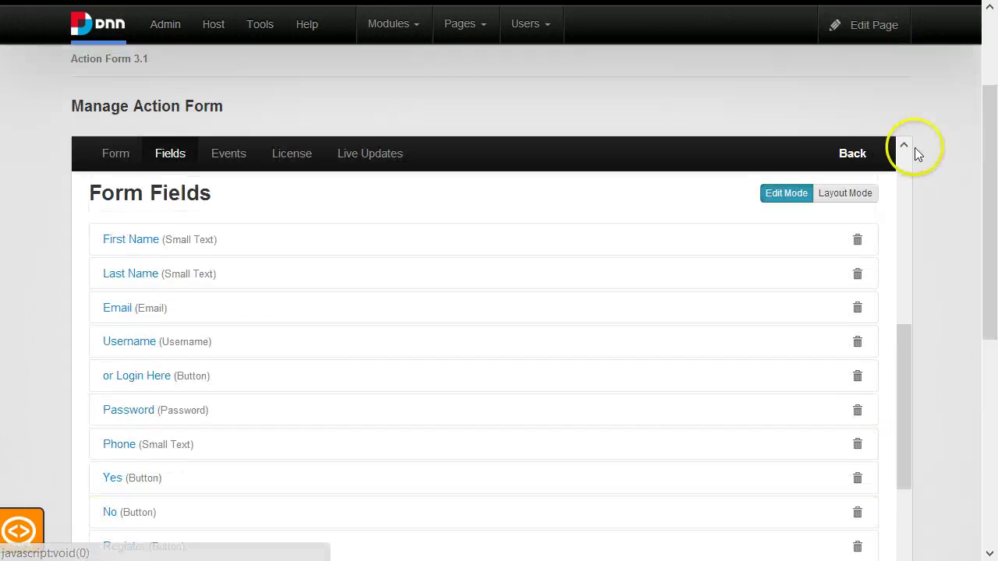
click(853, 153)
click(227, 466)
click(216, 460)
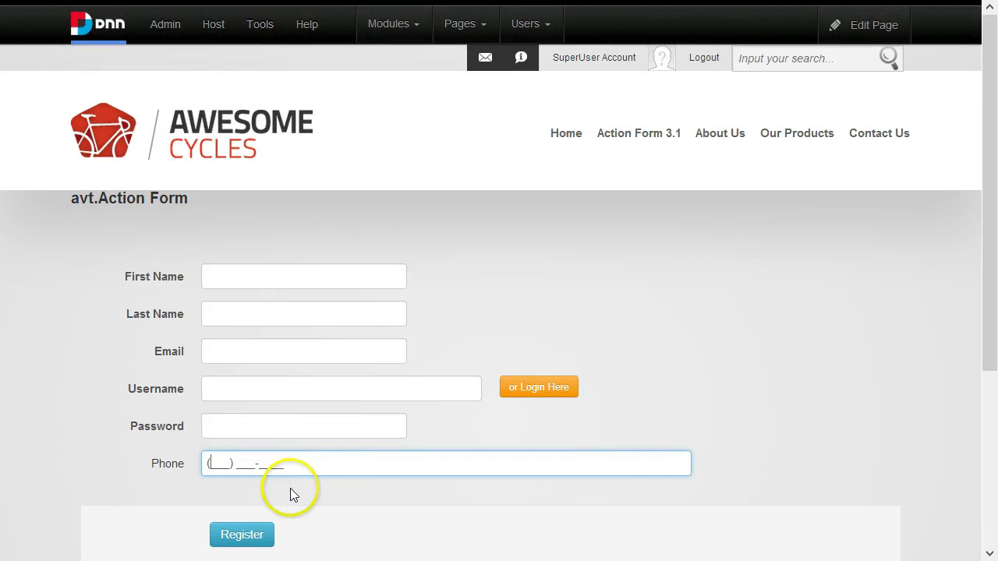
click(800, 465)
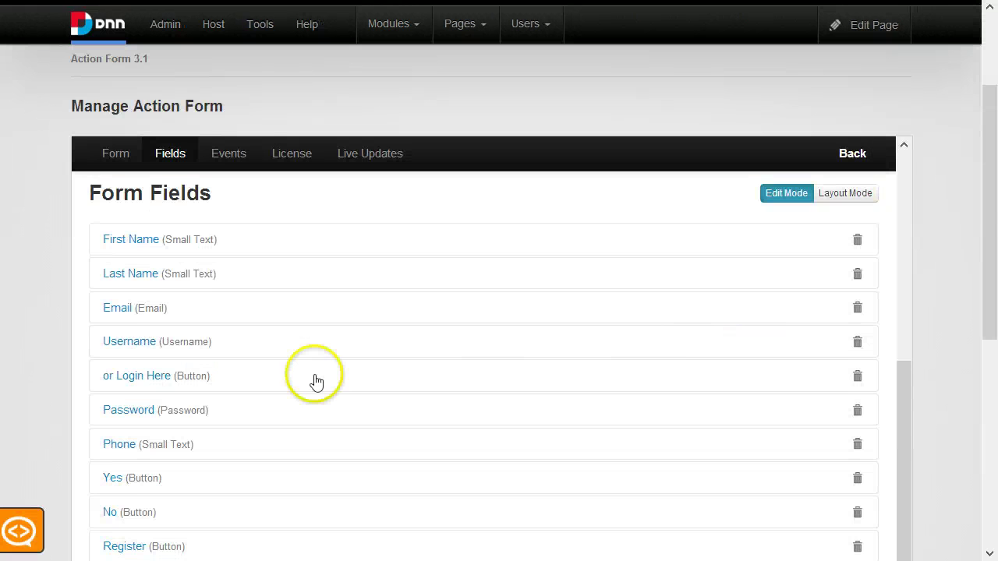
- Add a jQuery DatePicker date field and change its type to Month/Year Picker
scroll(282, 389, down, 2)
click(127, 347)
scroll(148, 397, down, 1)
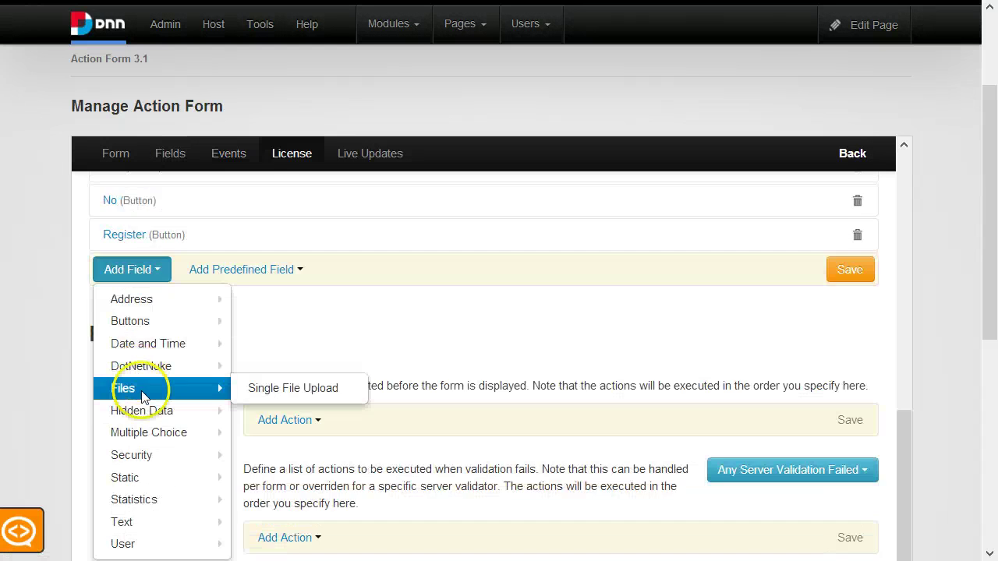
mouse_move(148, 344)
click(279, 349)
scroll(343, 359, down, 1)
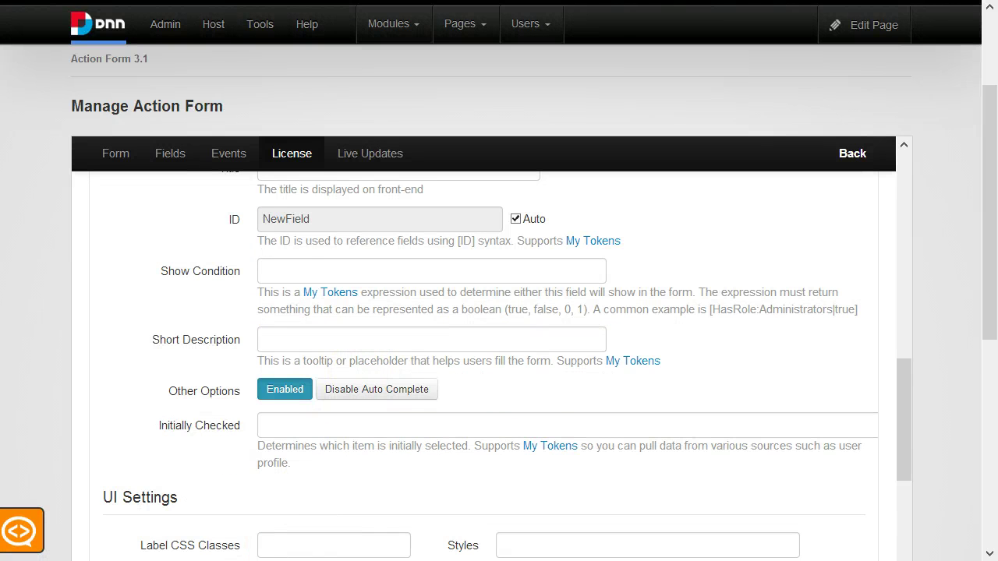
scroll(311, 273, up, 1)
click(386, 212)
mouse_move(306, 308)
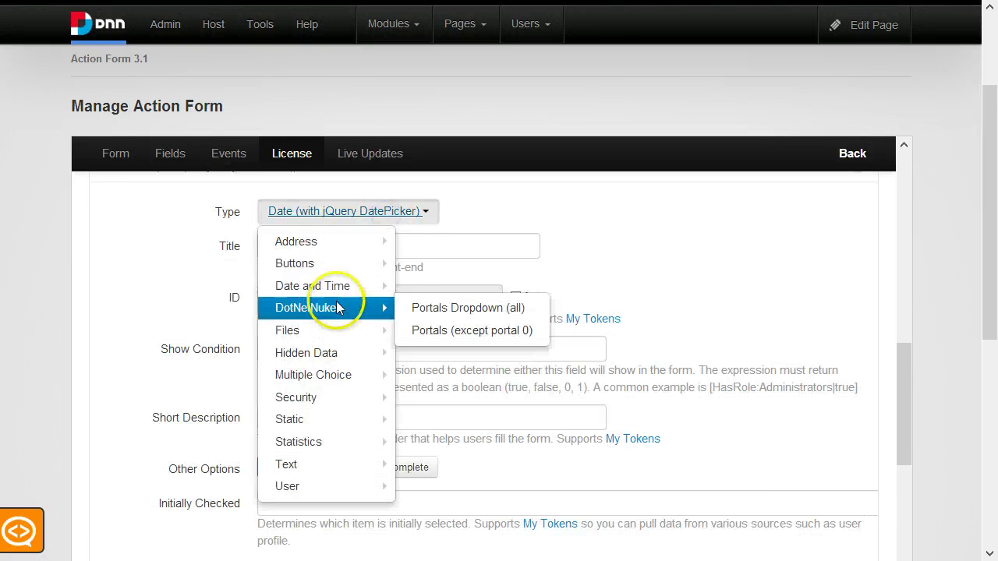
click(452, 308)
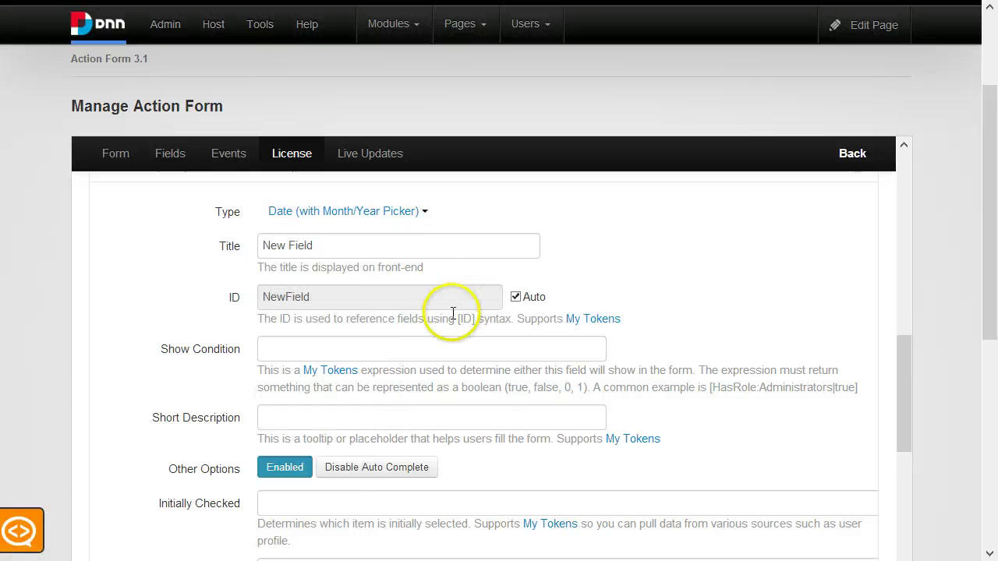
- Review the new date field's Year Range and Date Format settings
scroll(452, 320, down, 2)
click(293, 417)
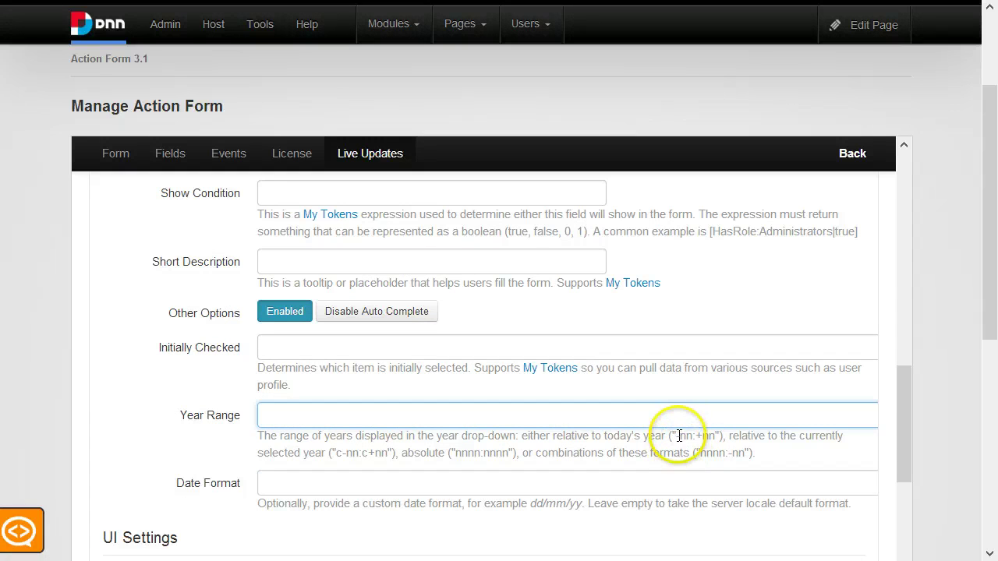
drag(679, 436, 707, 437)
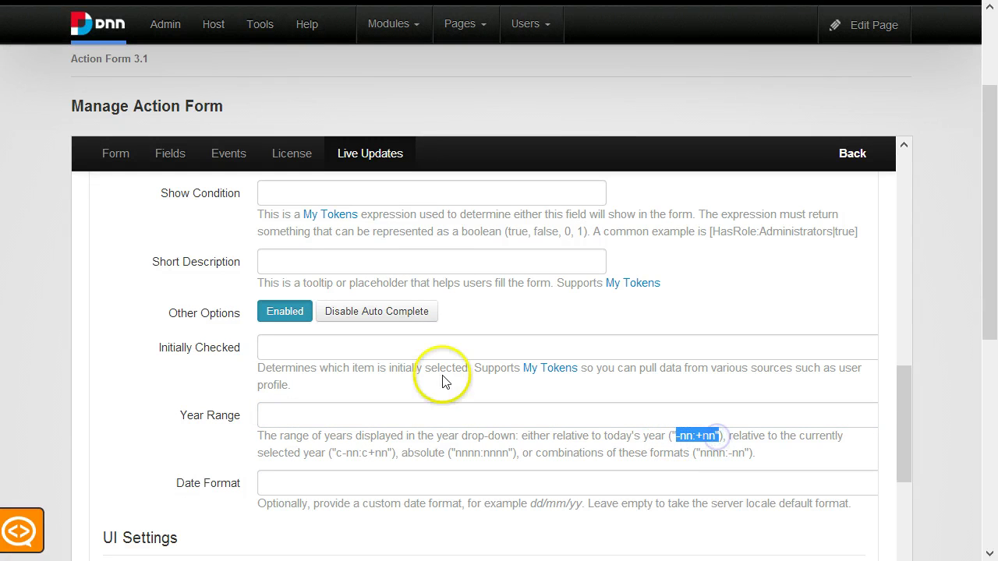
click(347, 412)
scroll(311, 375, down, 1)
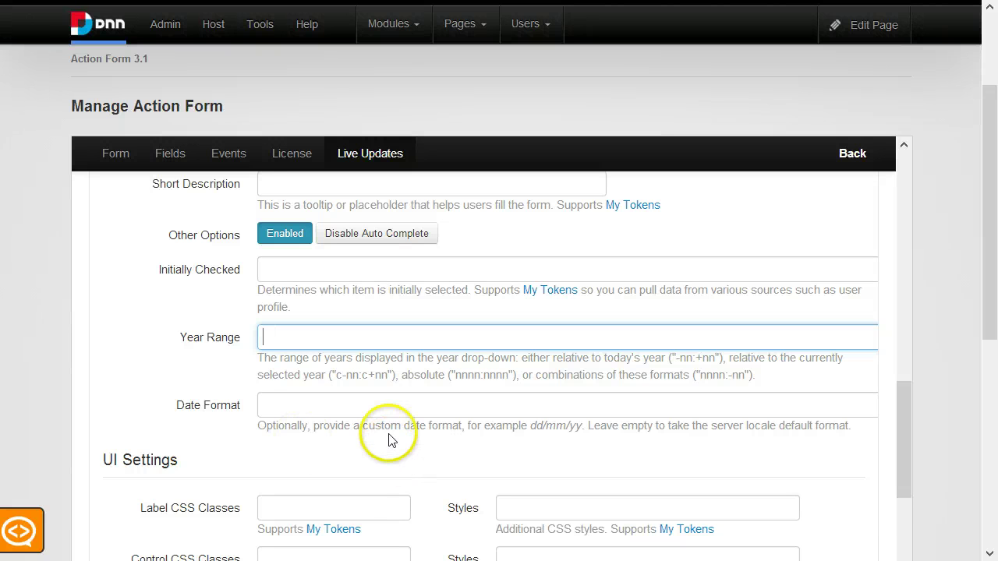
click(388, 427)
click(289, 409)
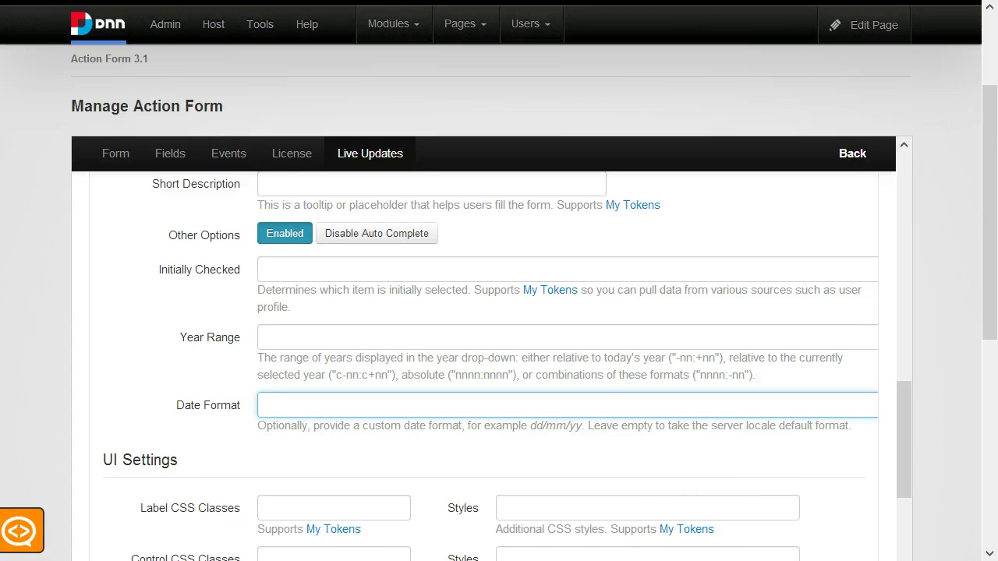
scroll(484, 366, up, 10)
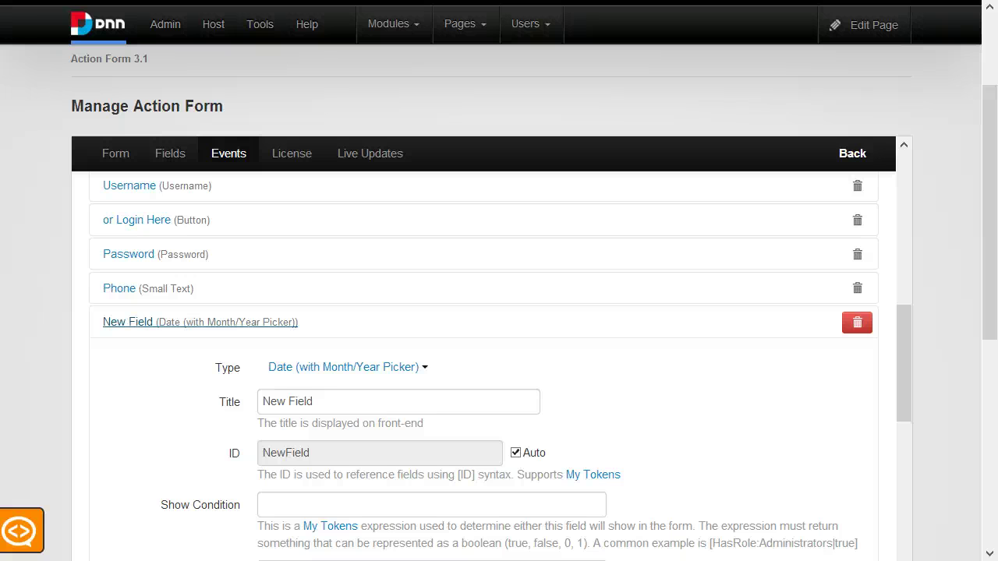
scroll(169, 312, up, 1)
scroll(413, 316, up, 4)
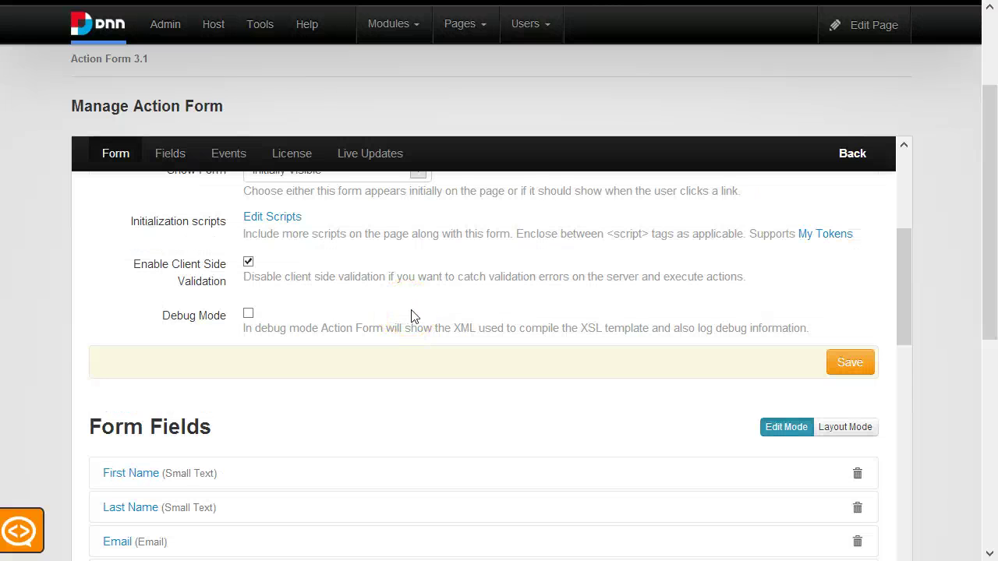
scroll(413, 316, up, 3)
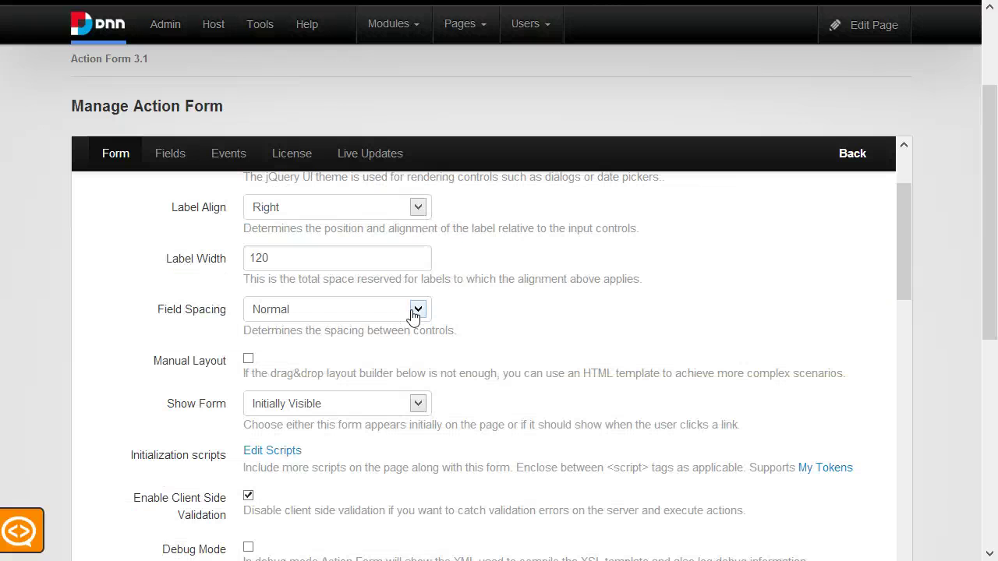
click(490, 368)
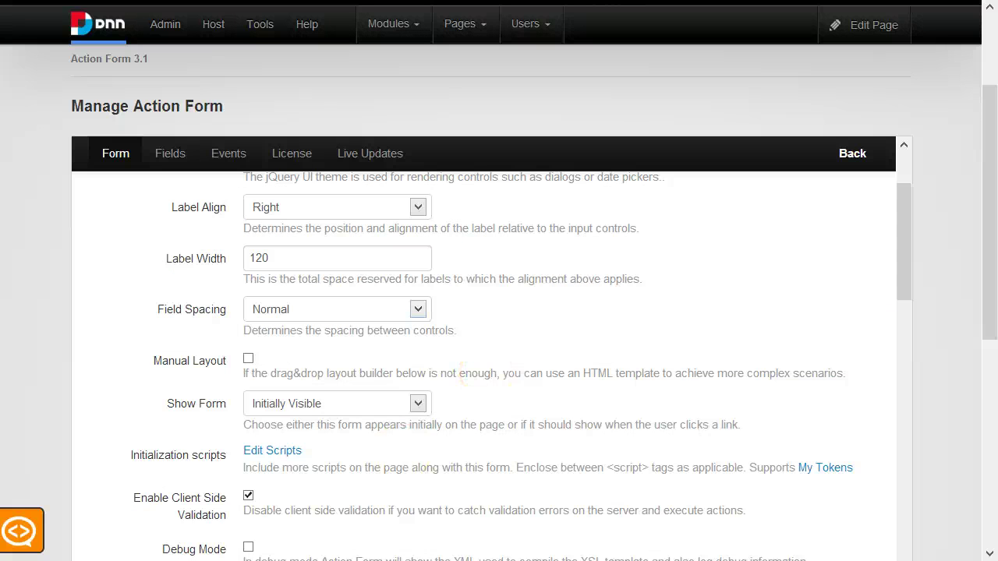